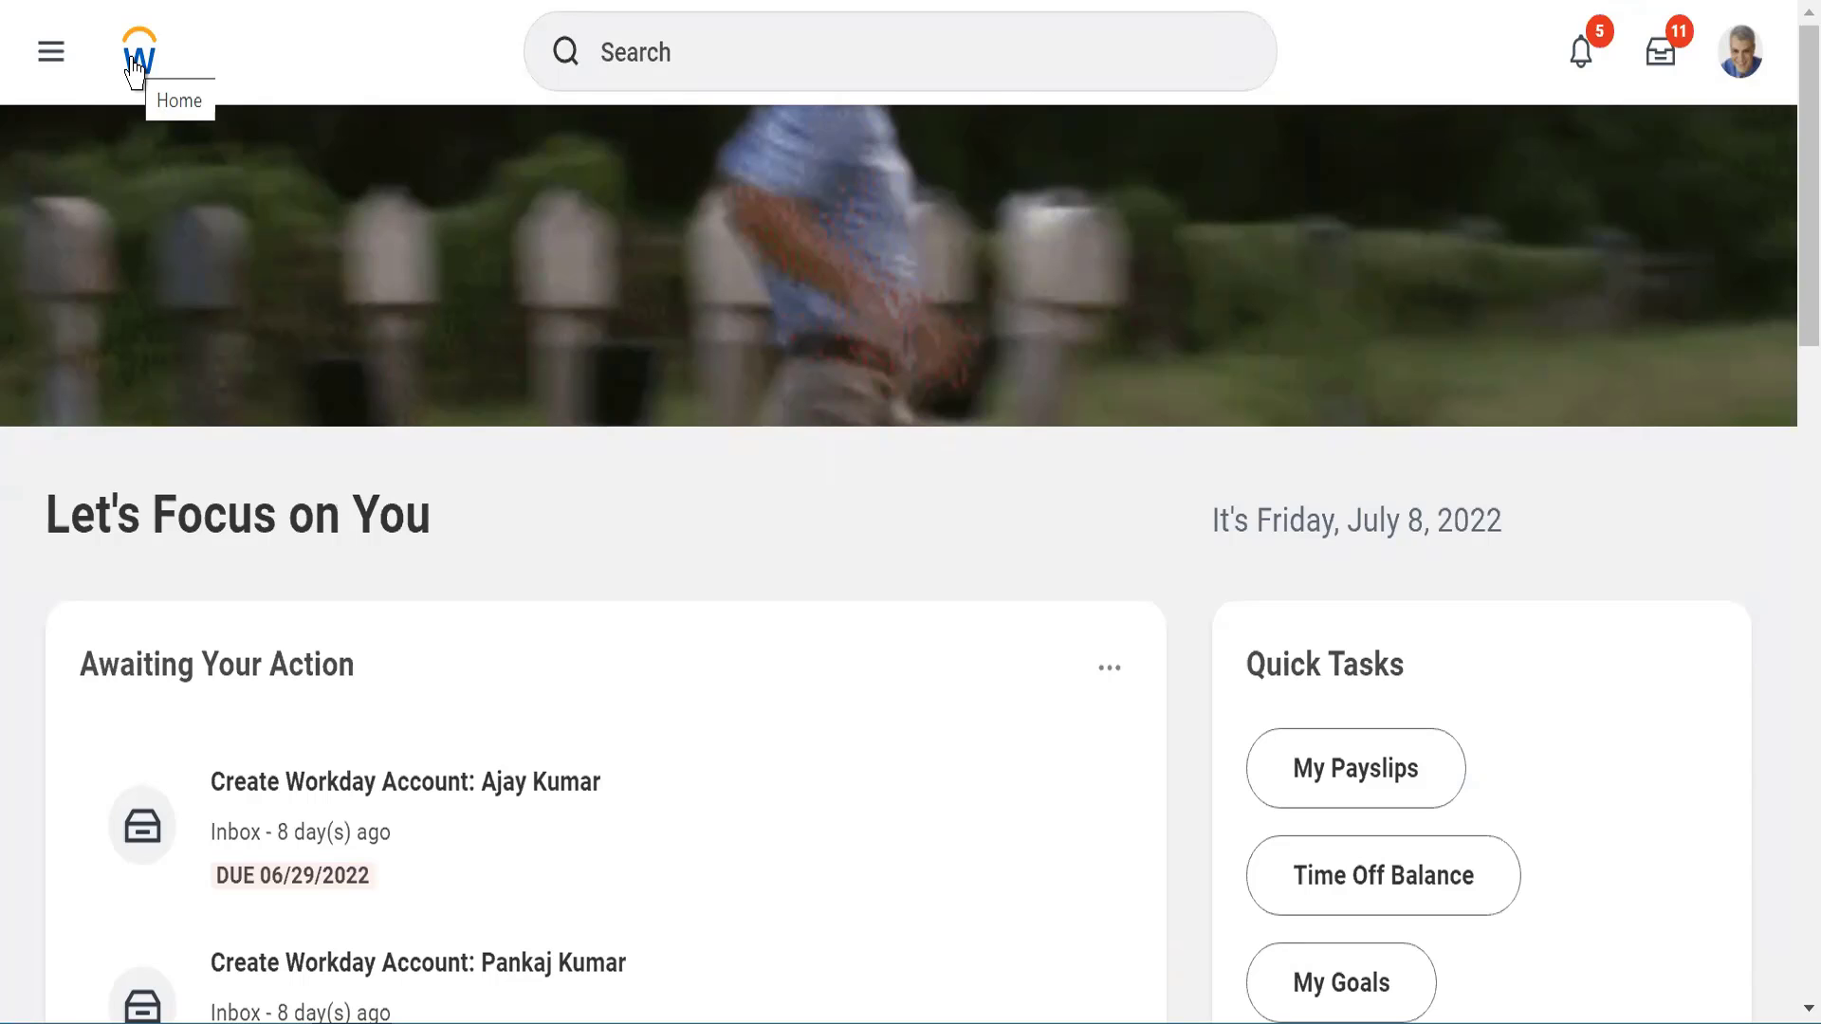
Open the notifications and view the Assign Roles, person-to-meet and Create Position: Testing entries in the list
left_click(623, 35)
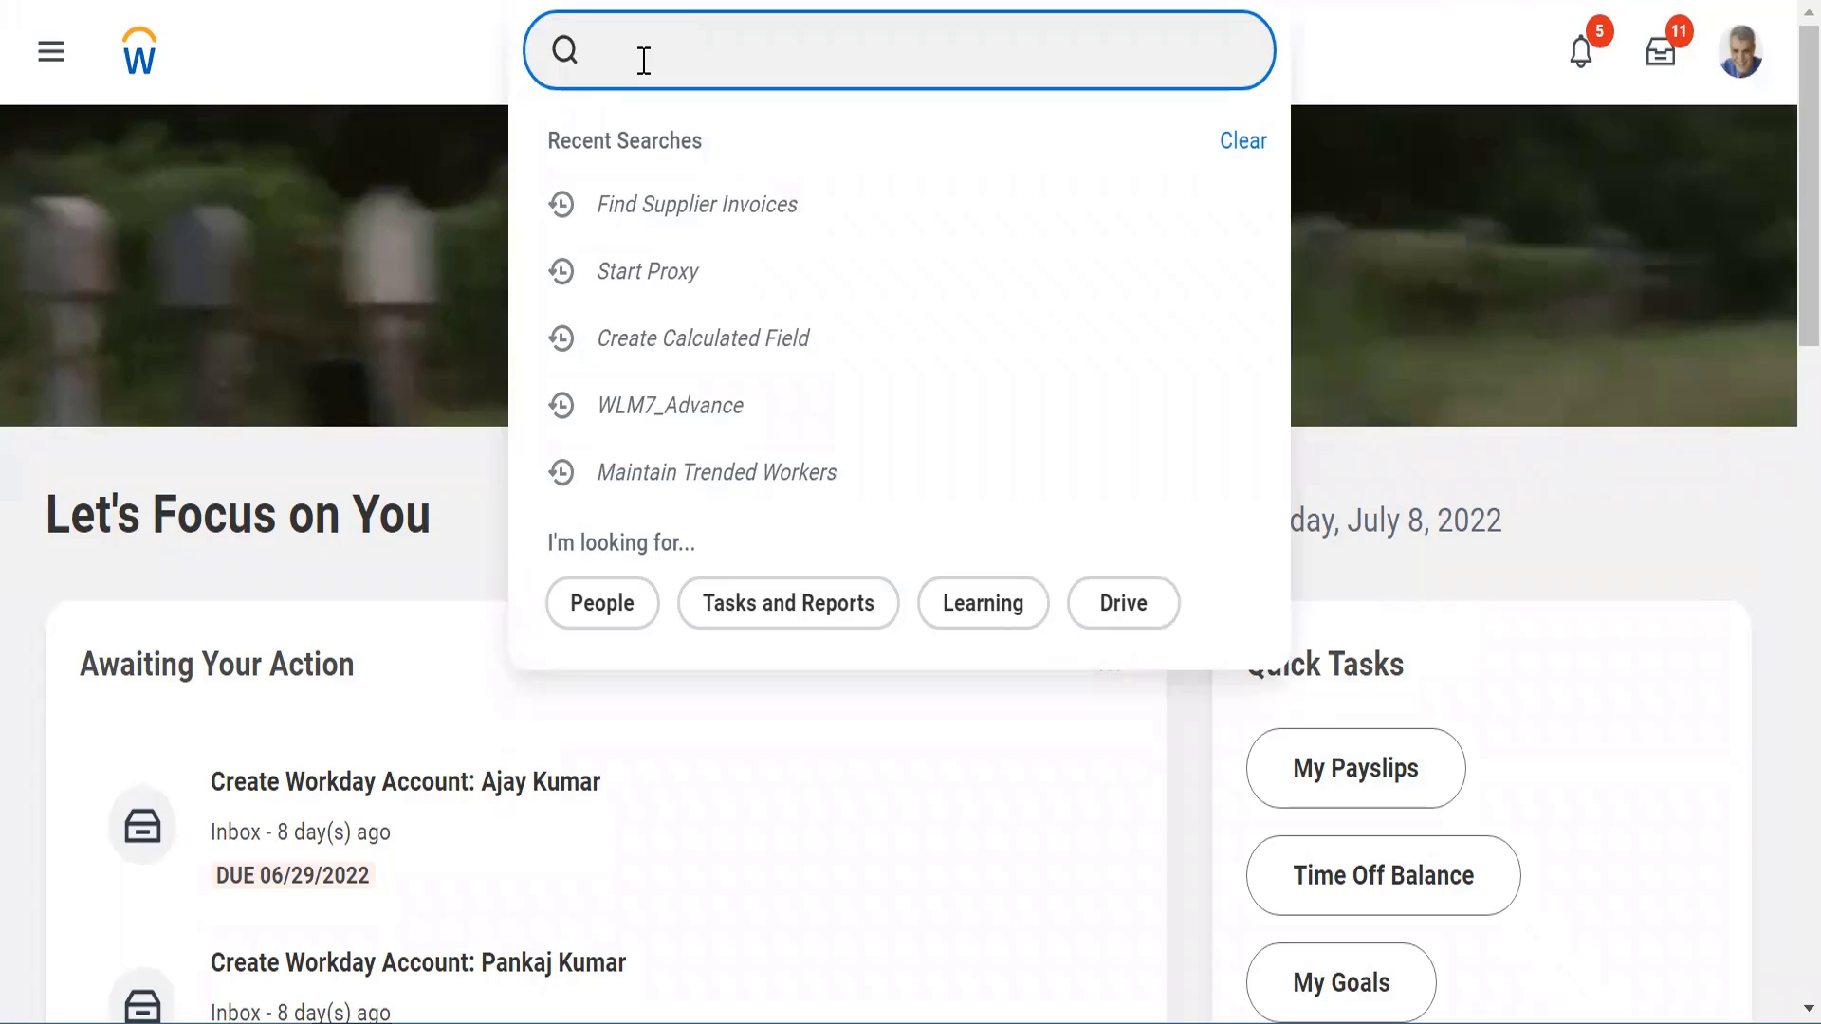
left_click(1577, 64)
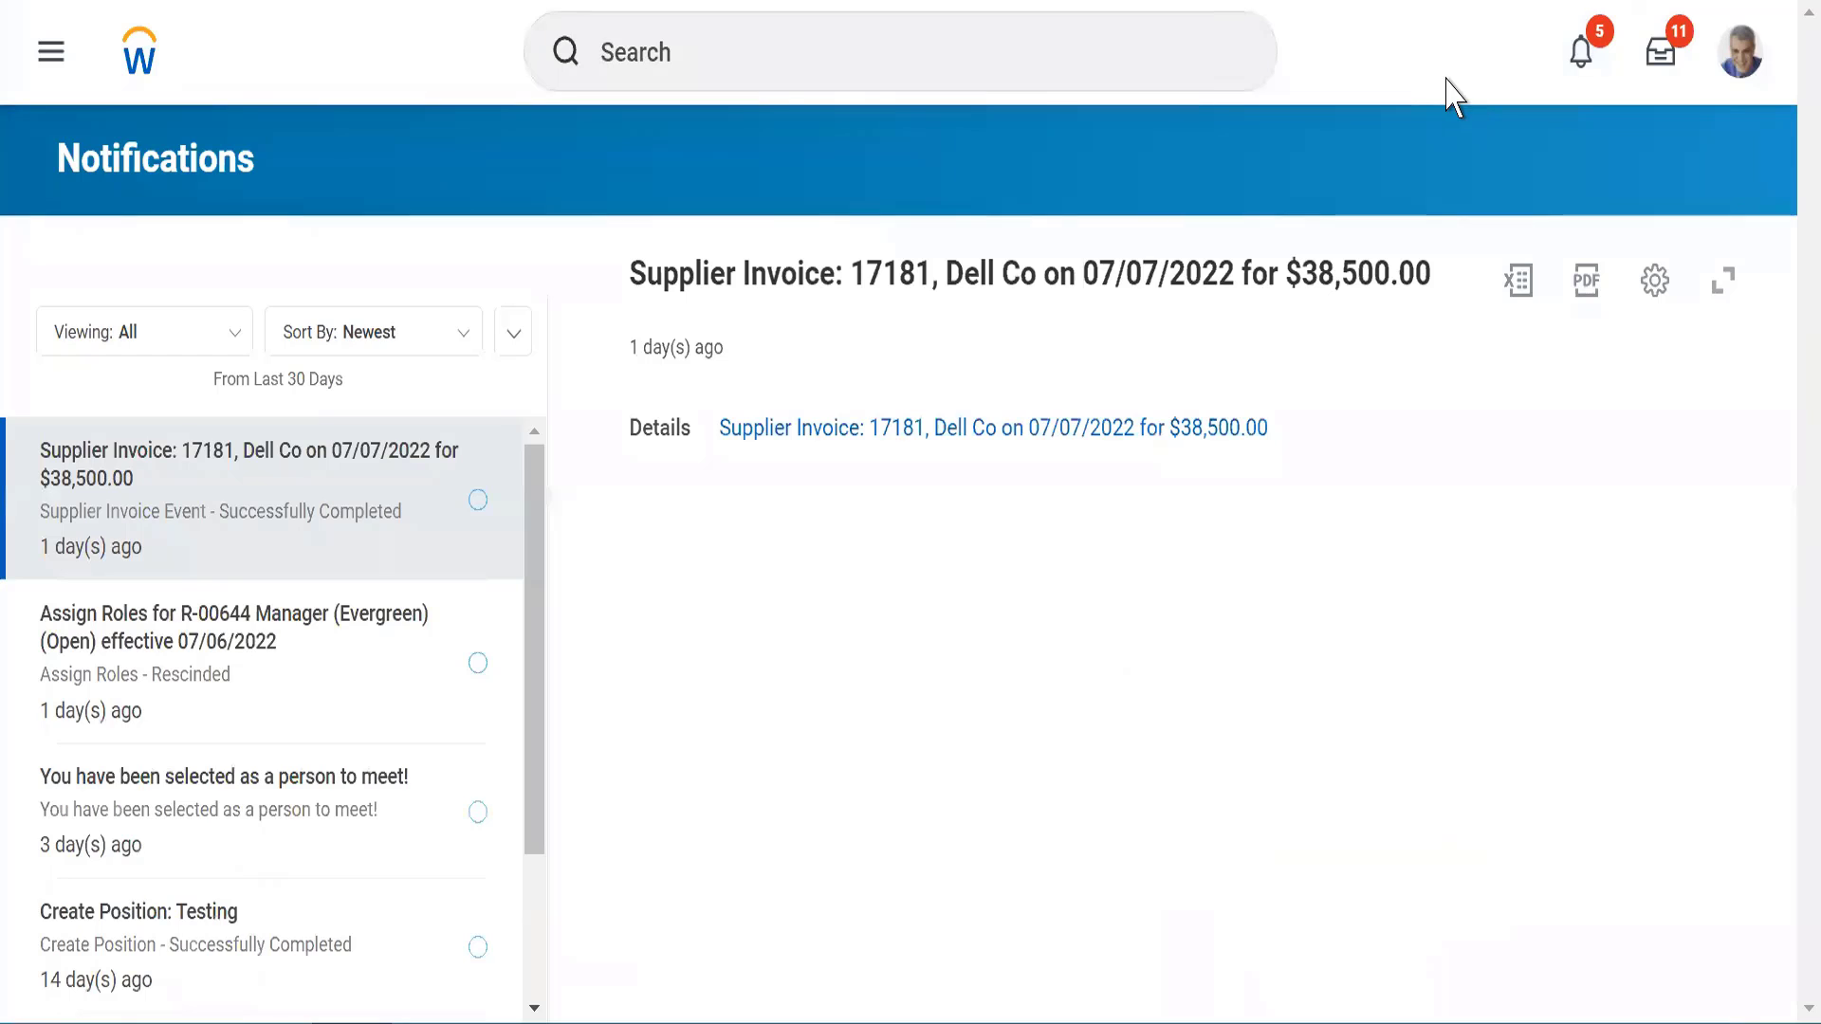
left_click(1595, 64)
left_click(147, 647)
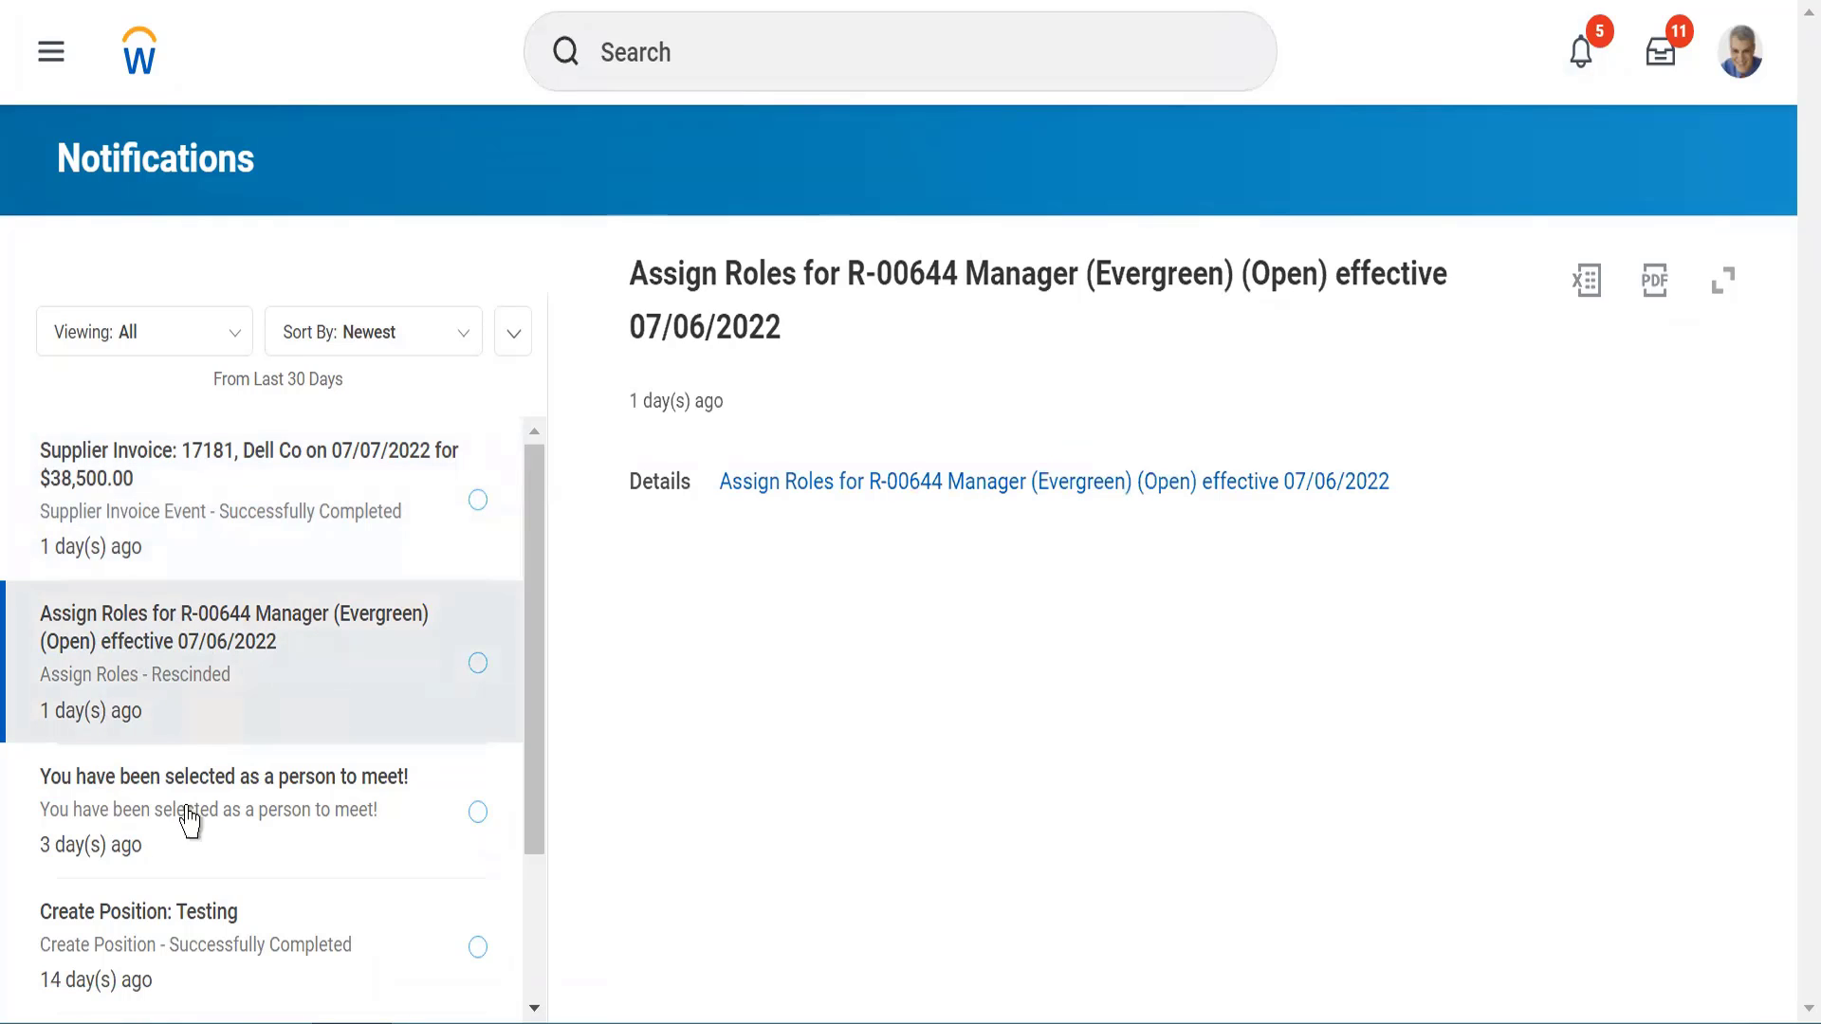
left_click(217, 808)
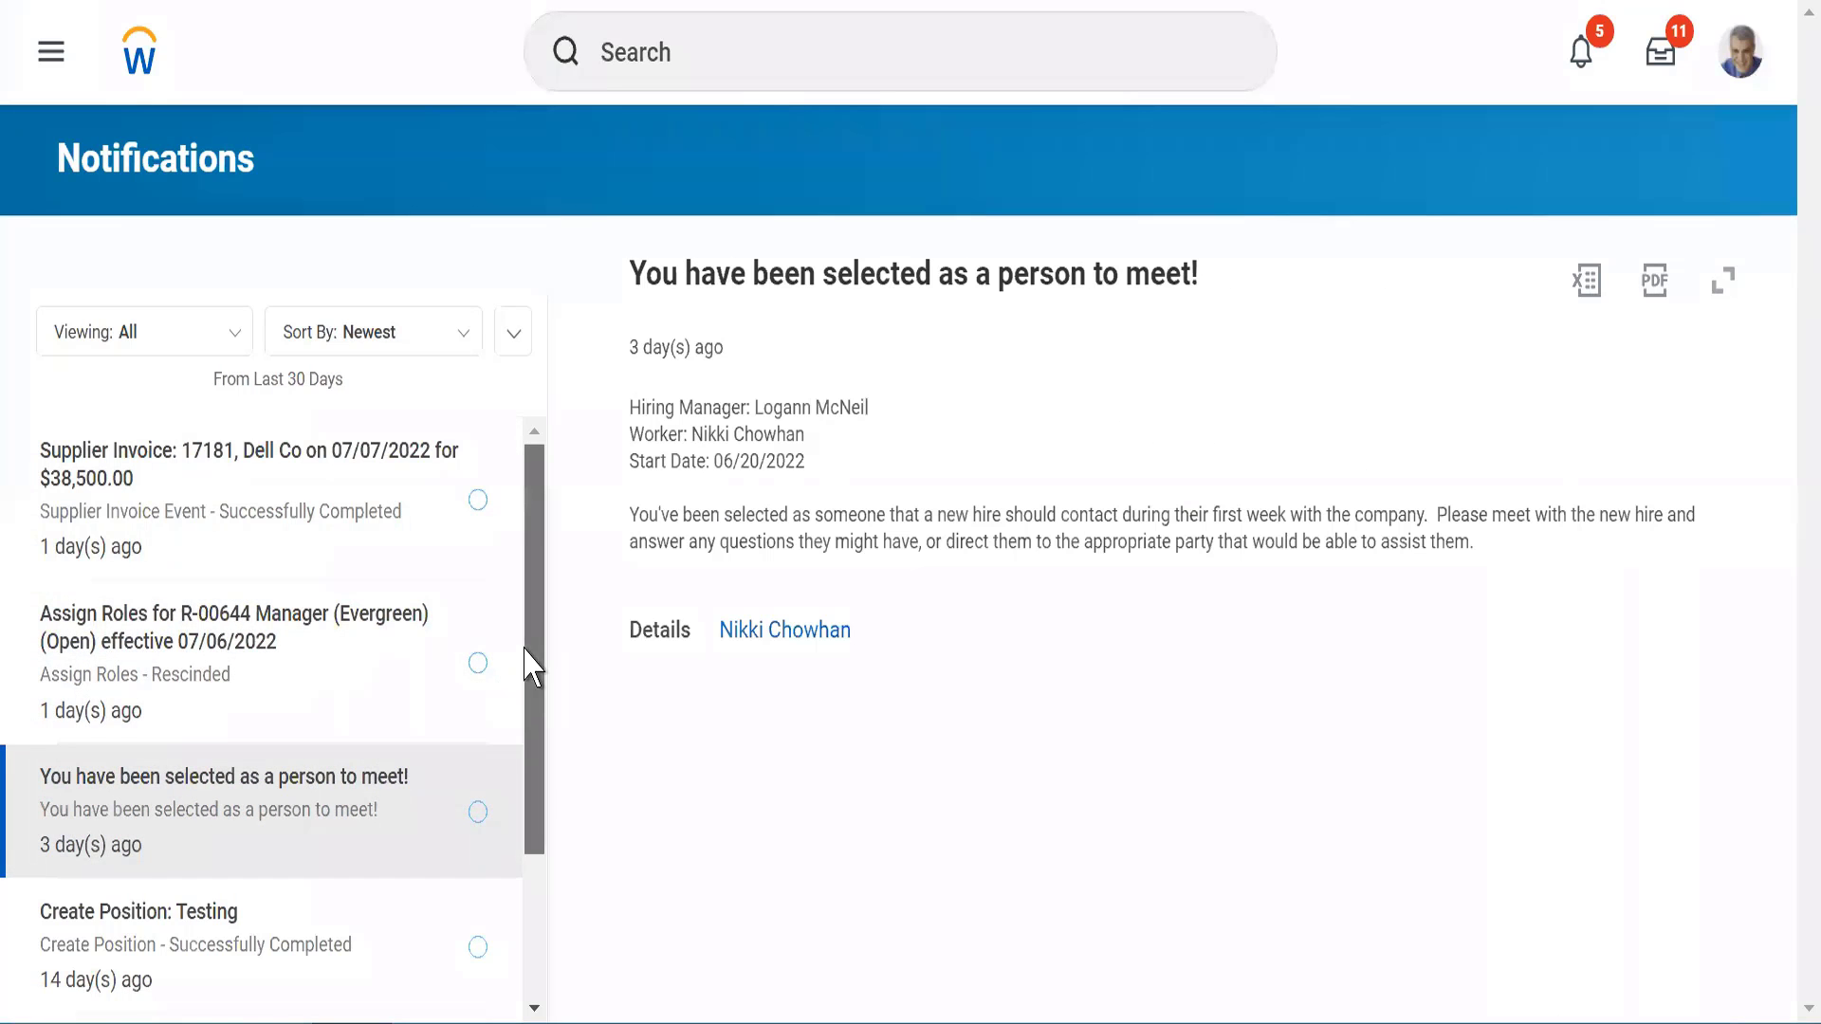
left_click_drag(528, 663, 529, 784)
left_click(169, 743)
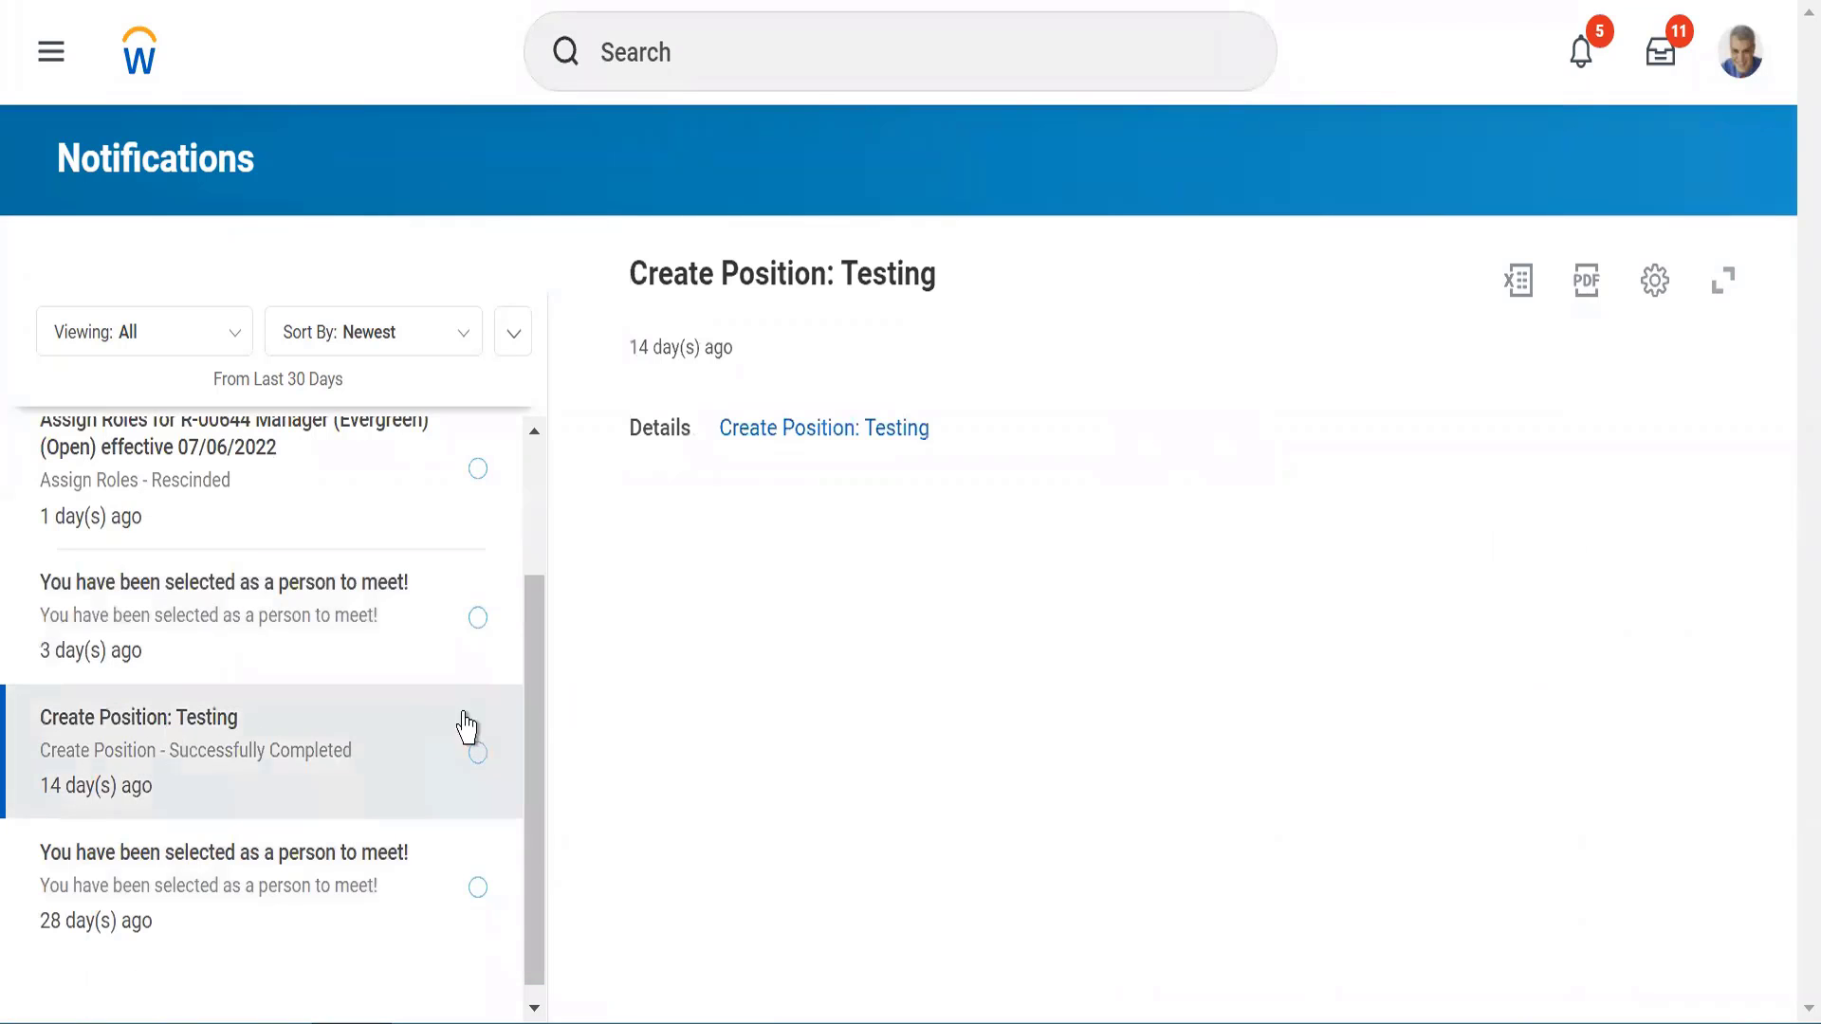
left_click_drag(532, 785, 533, 801)
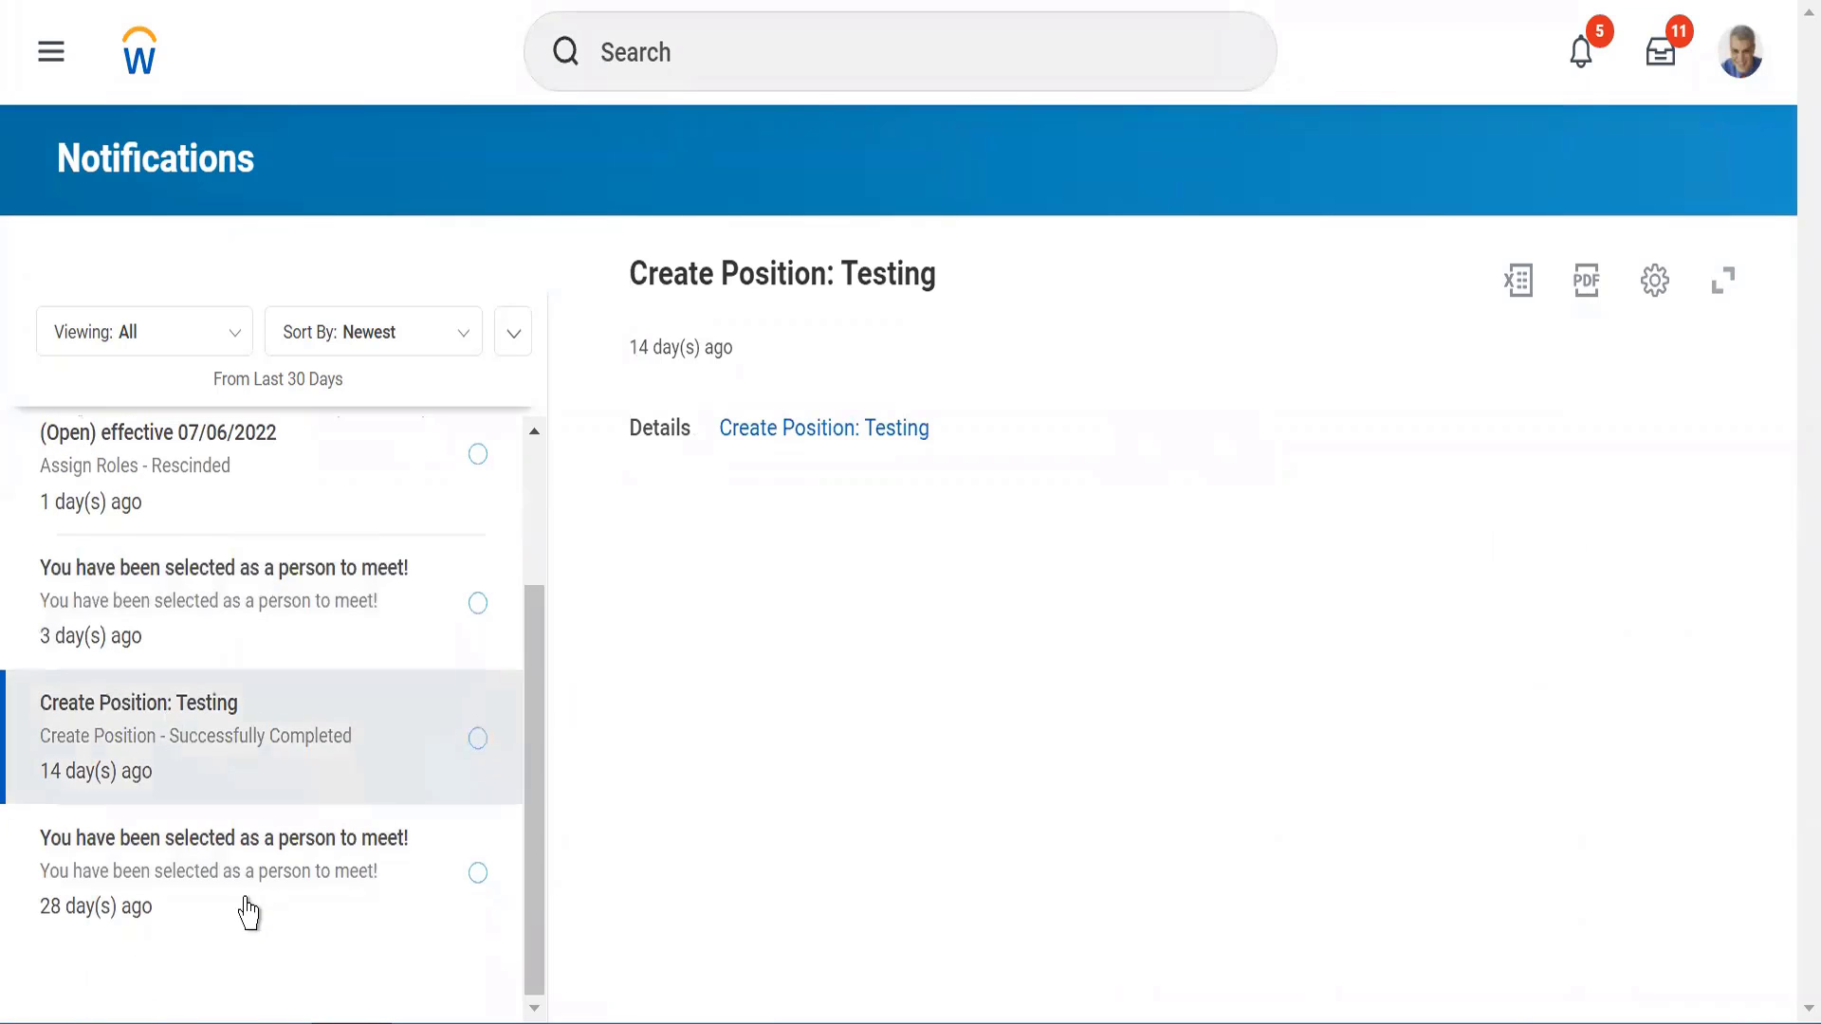
left_click_drag(530, 596, 532, 539)
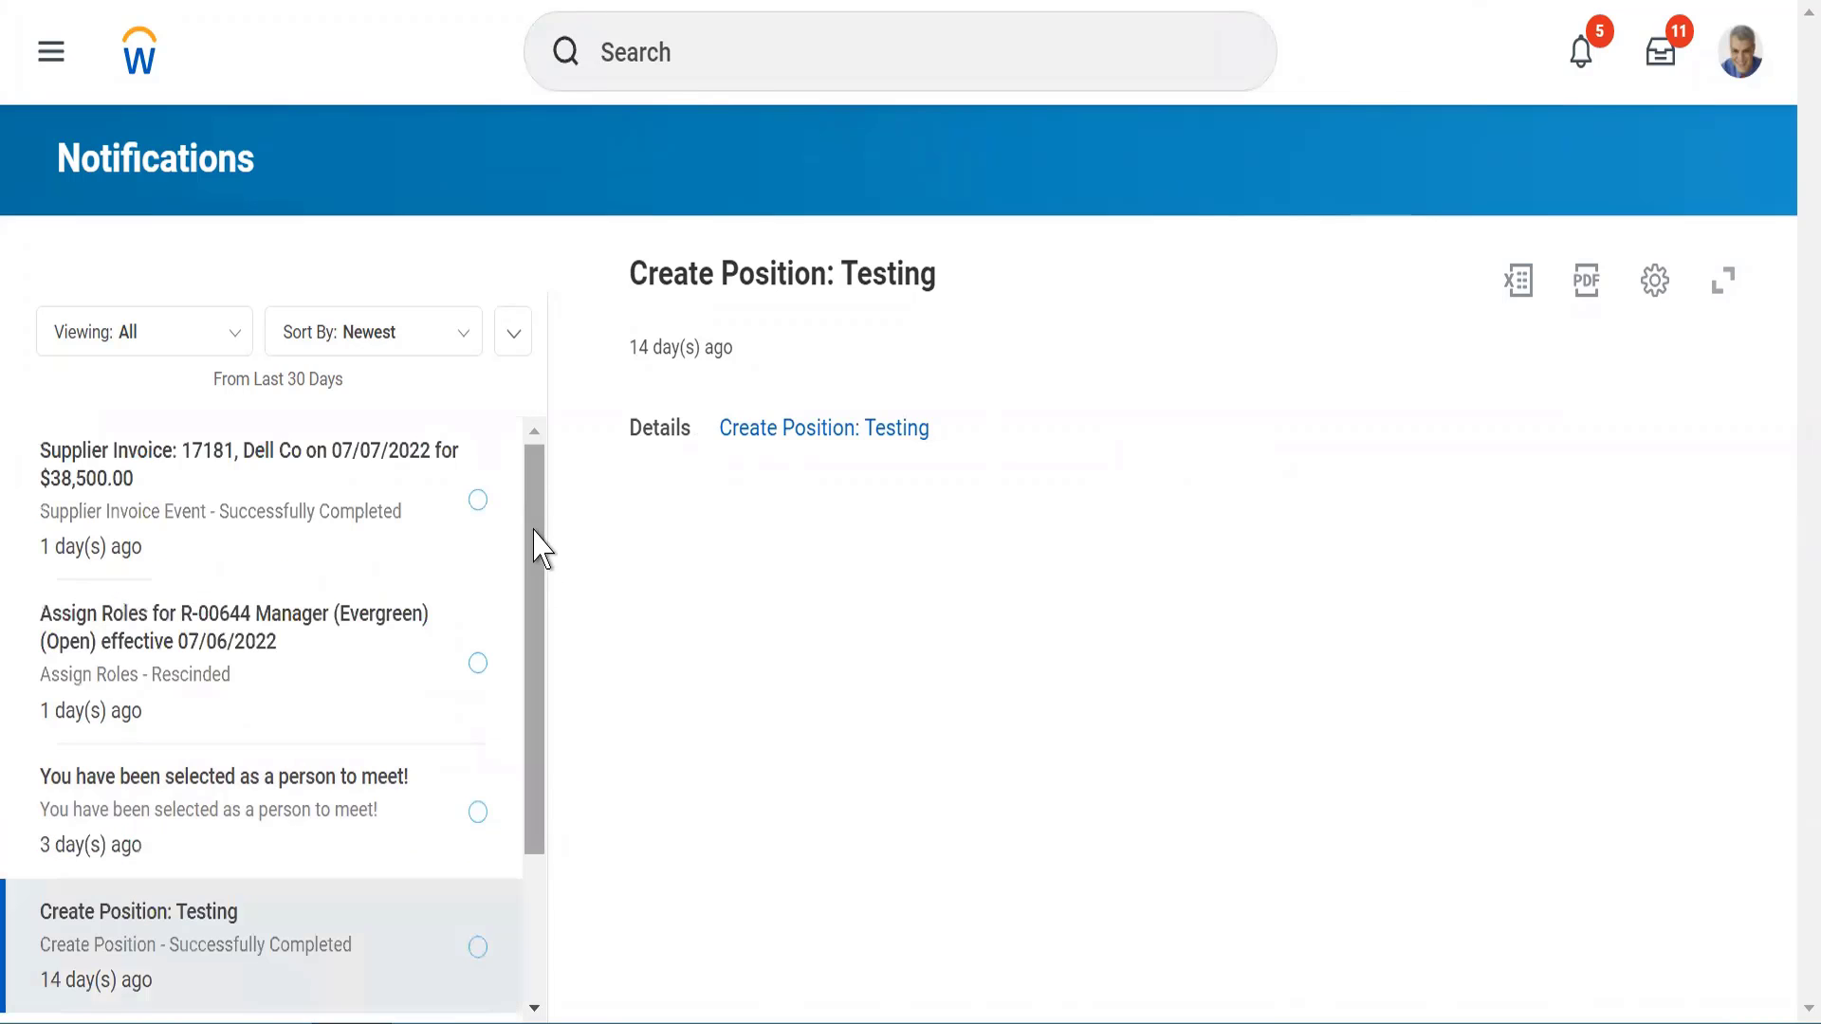
left_click(1582, 55)
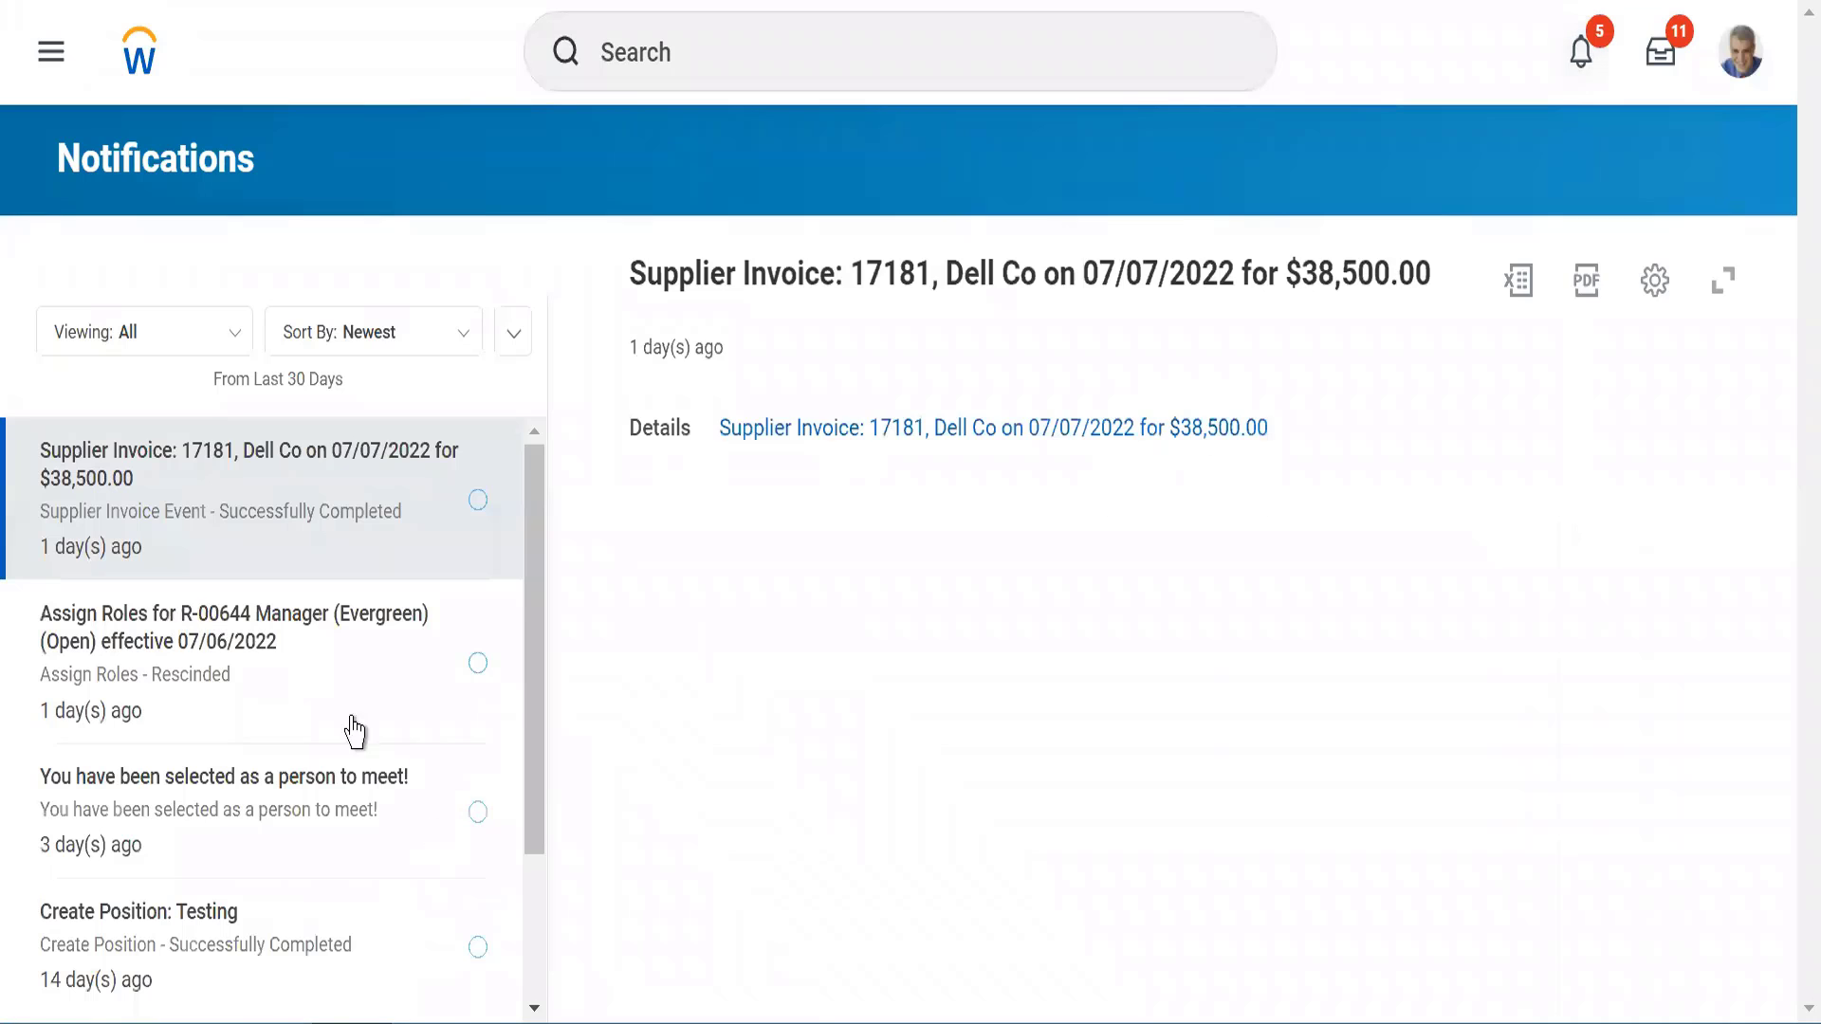
Open the inbox to view its pending tasks, and return to the home page
left_click(1655, 49)
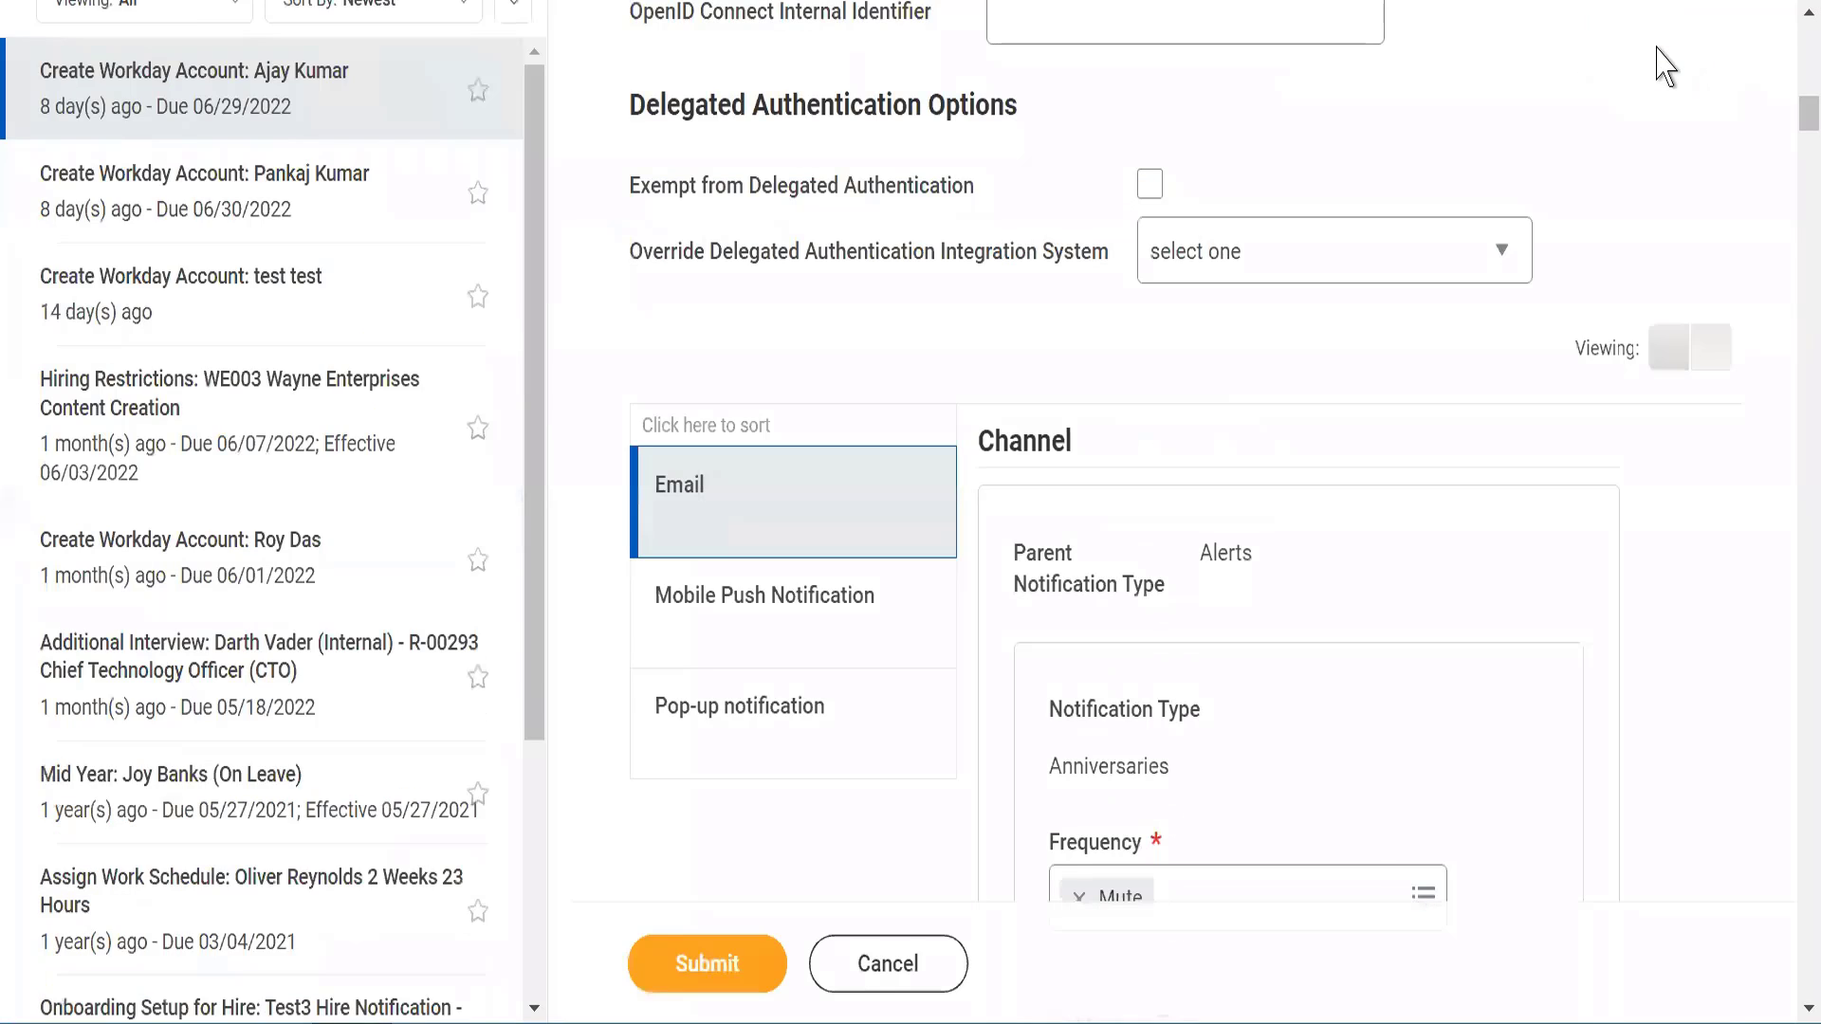
key("F5")
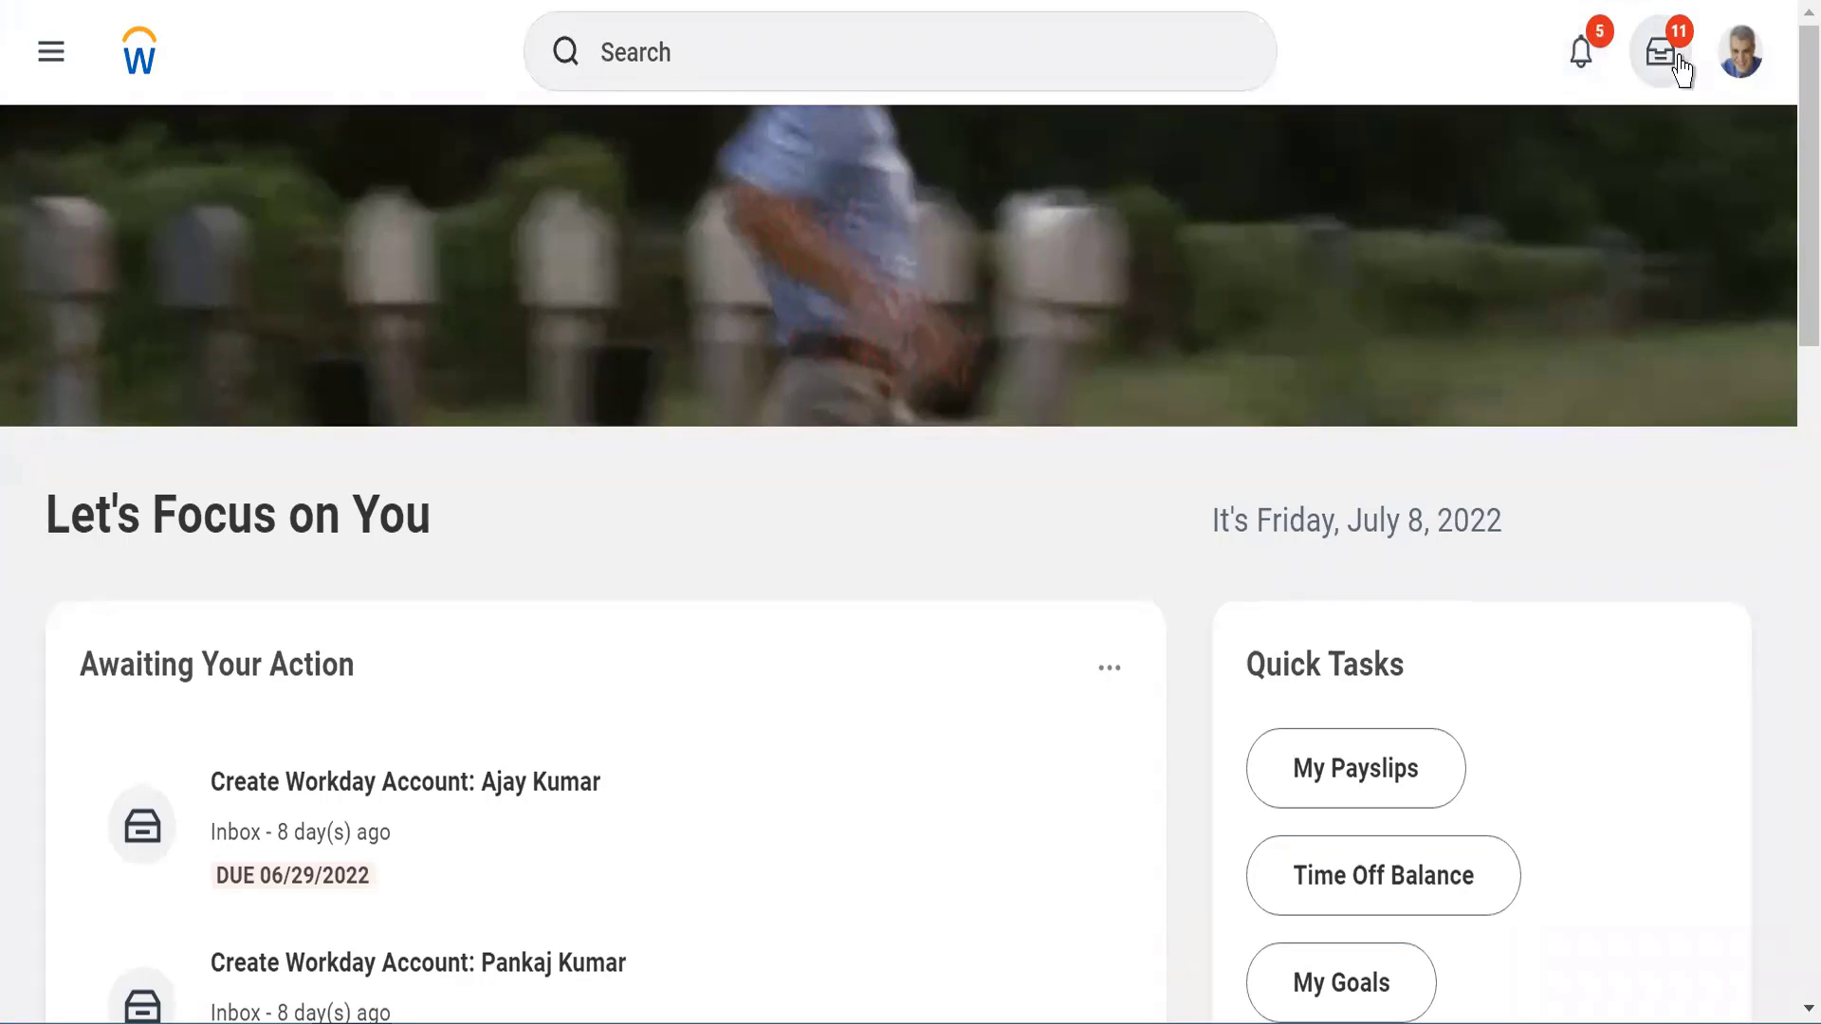
left_click(1679, 57)
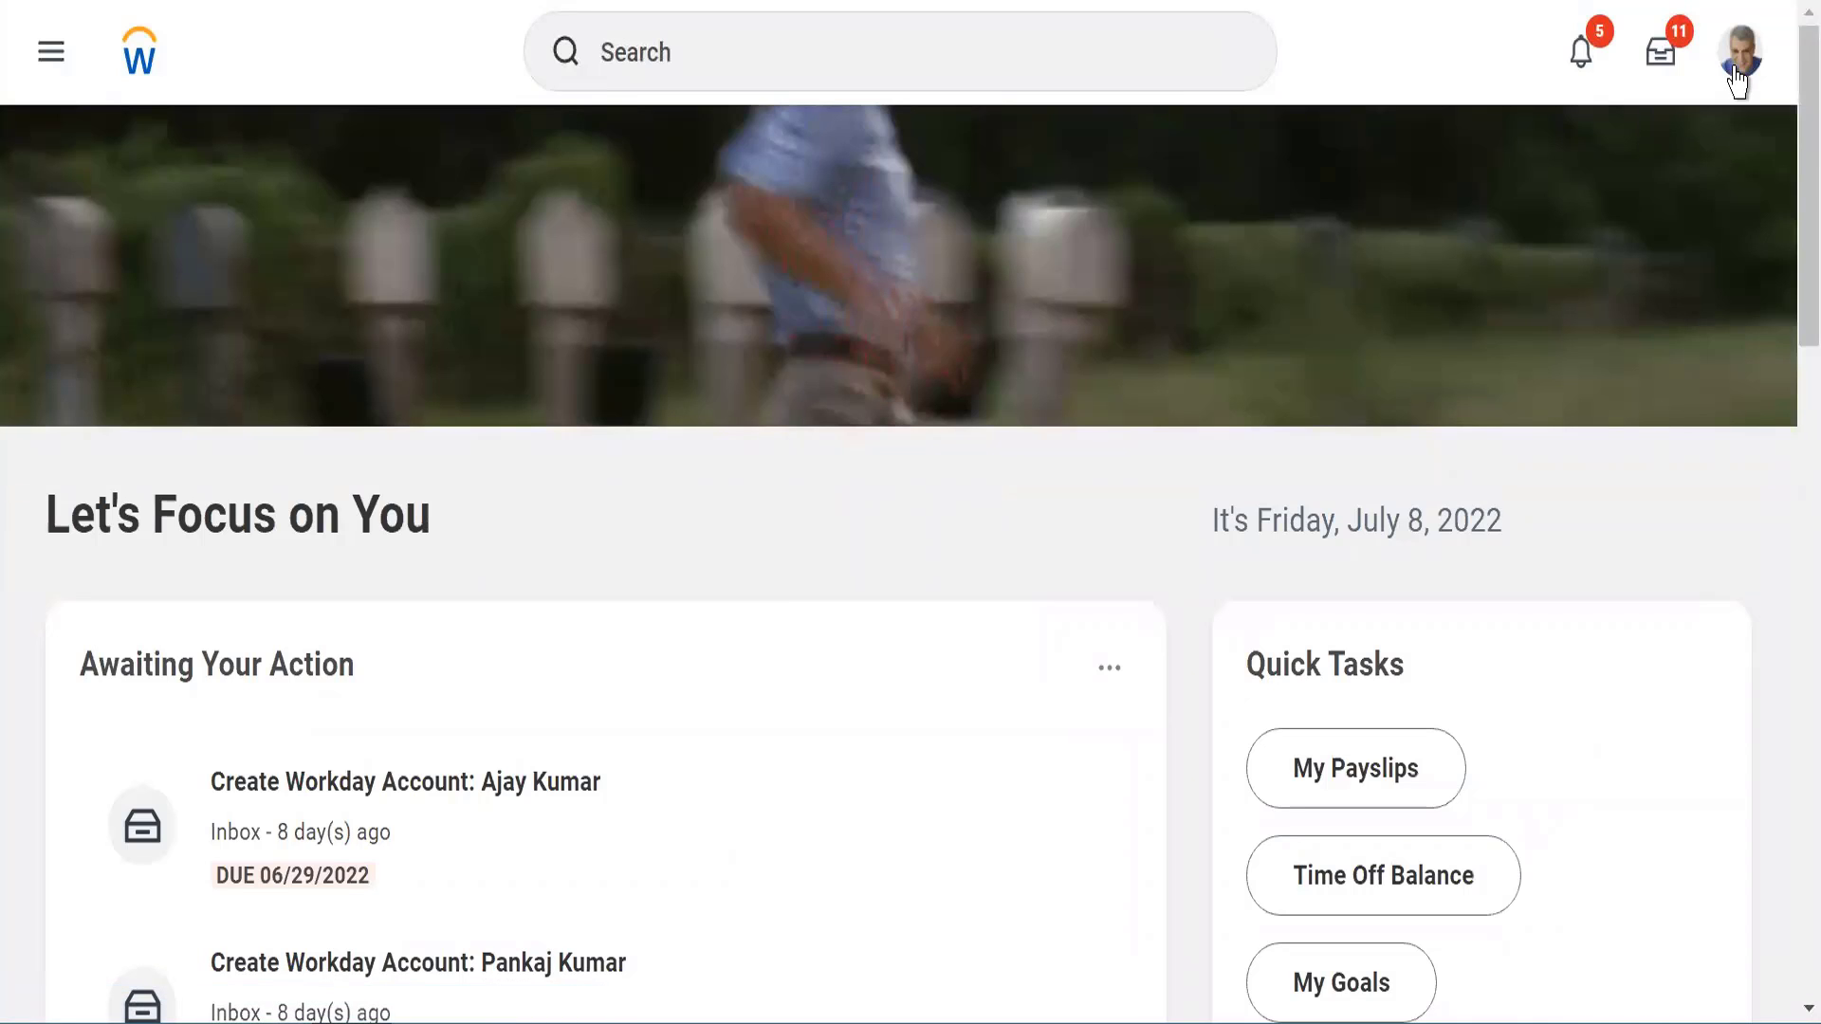
View the signed-in worker's profile, look through its summary, and return to the home page
left_click(1739, 57)
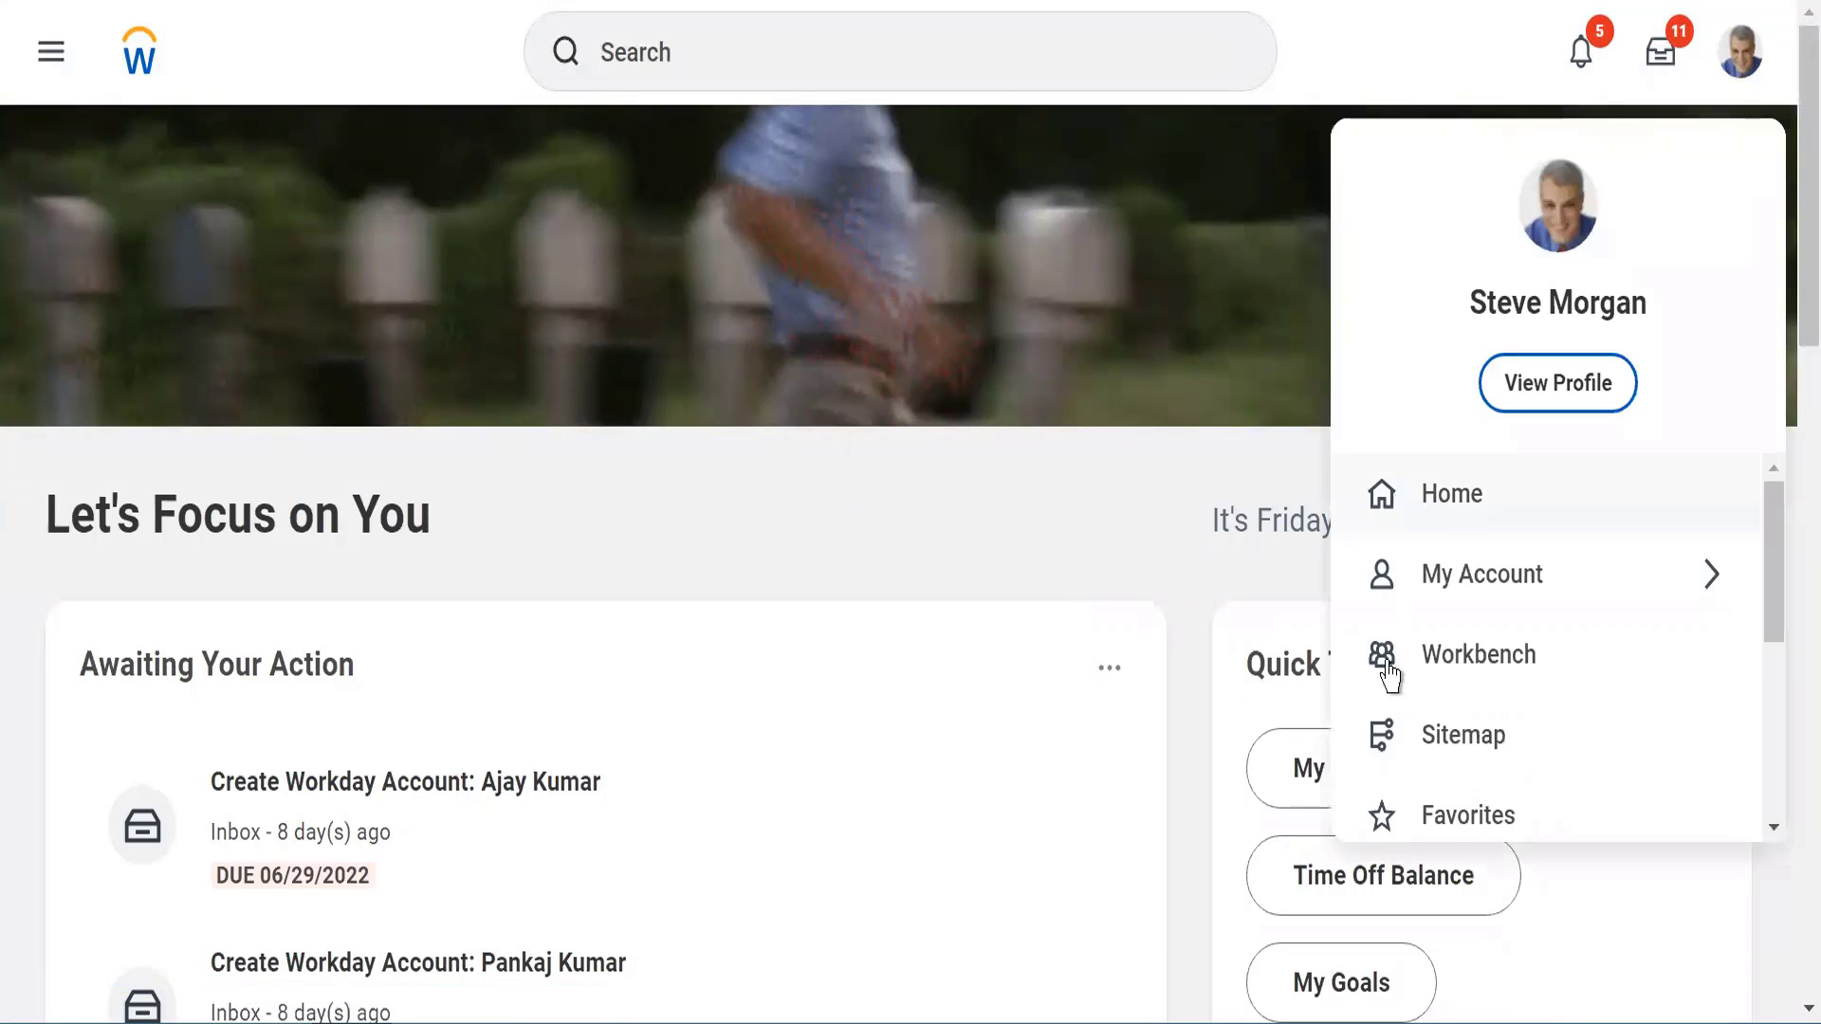
left_click(1531, 383)
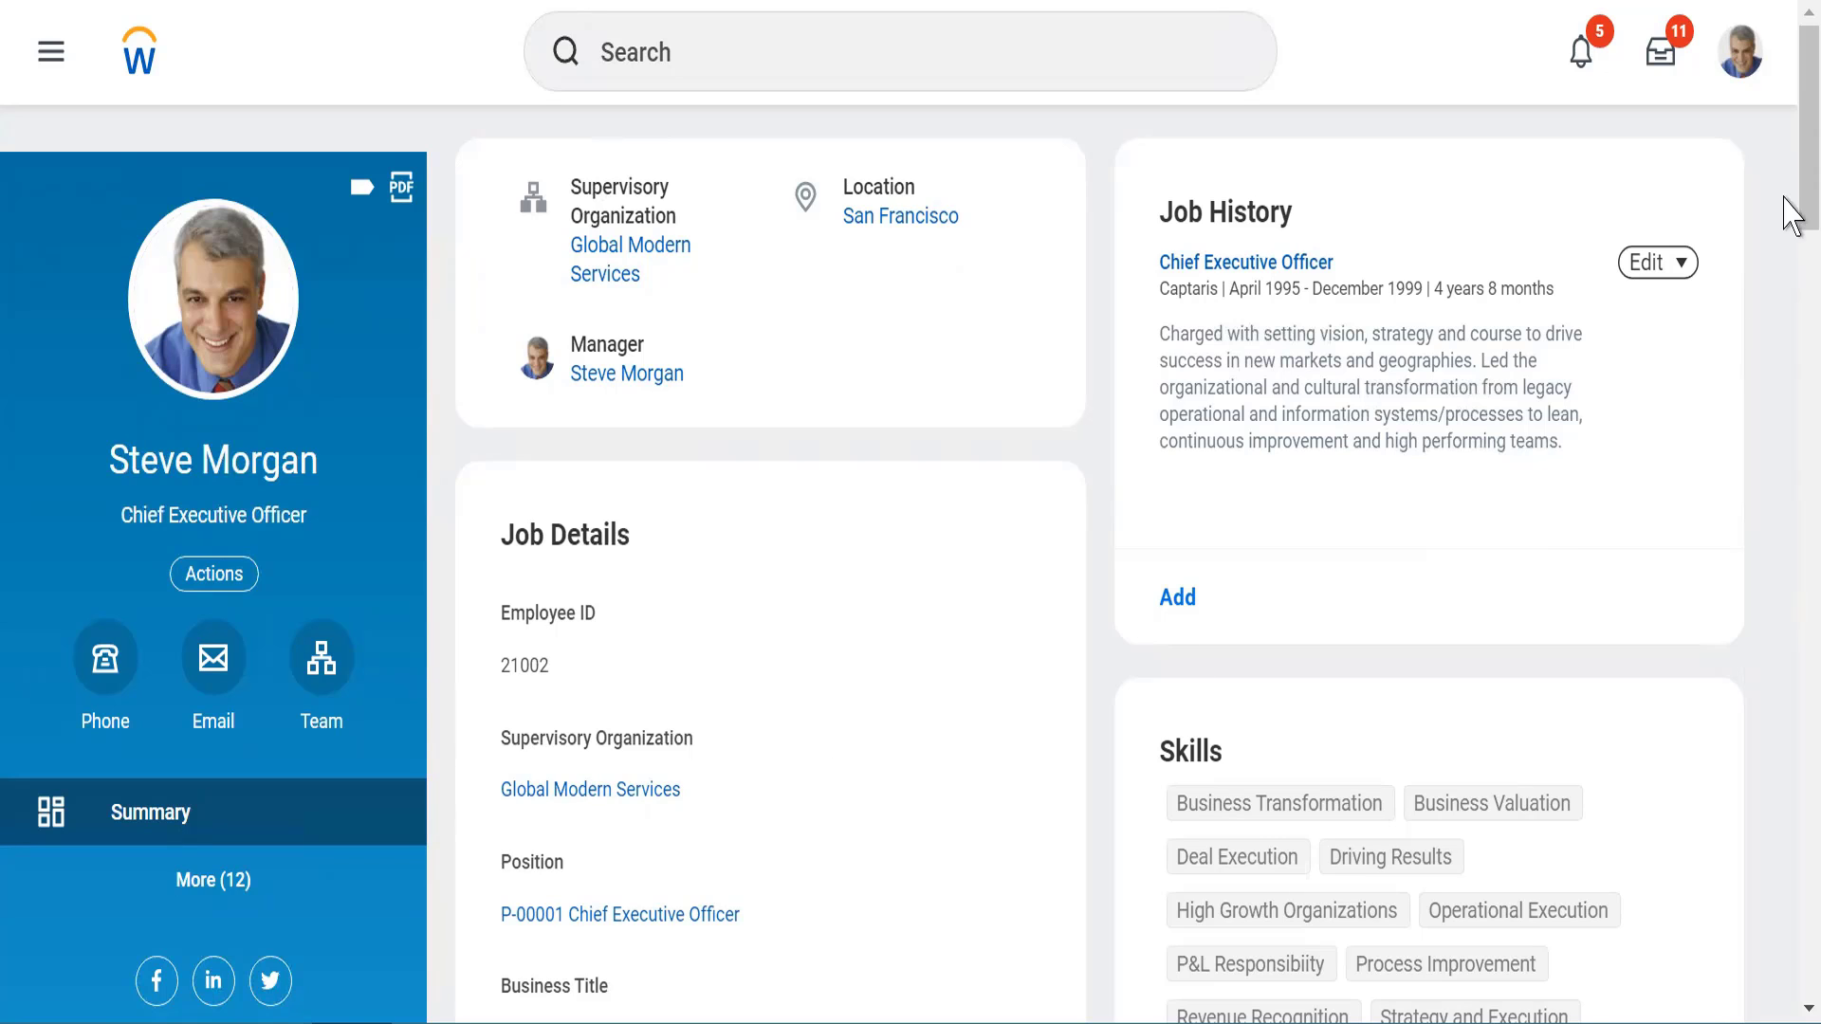
scroll(1784, 203, "down", 1)
left_click_drag(1784, 273, 1783, 122)
left_click(135, 66)
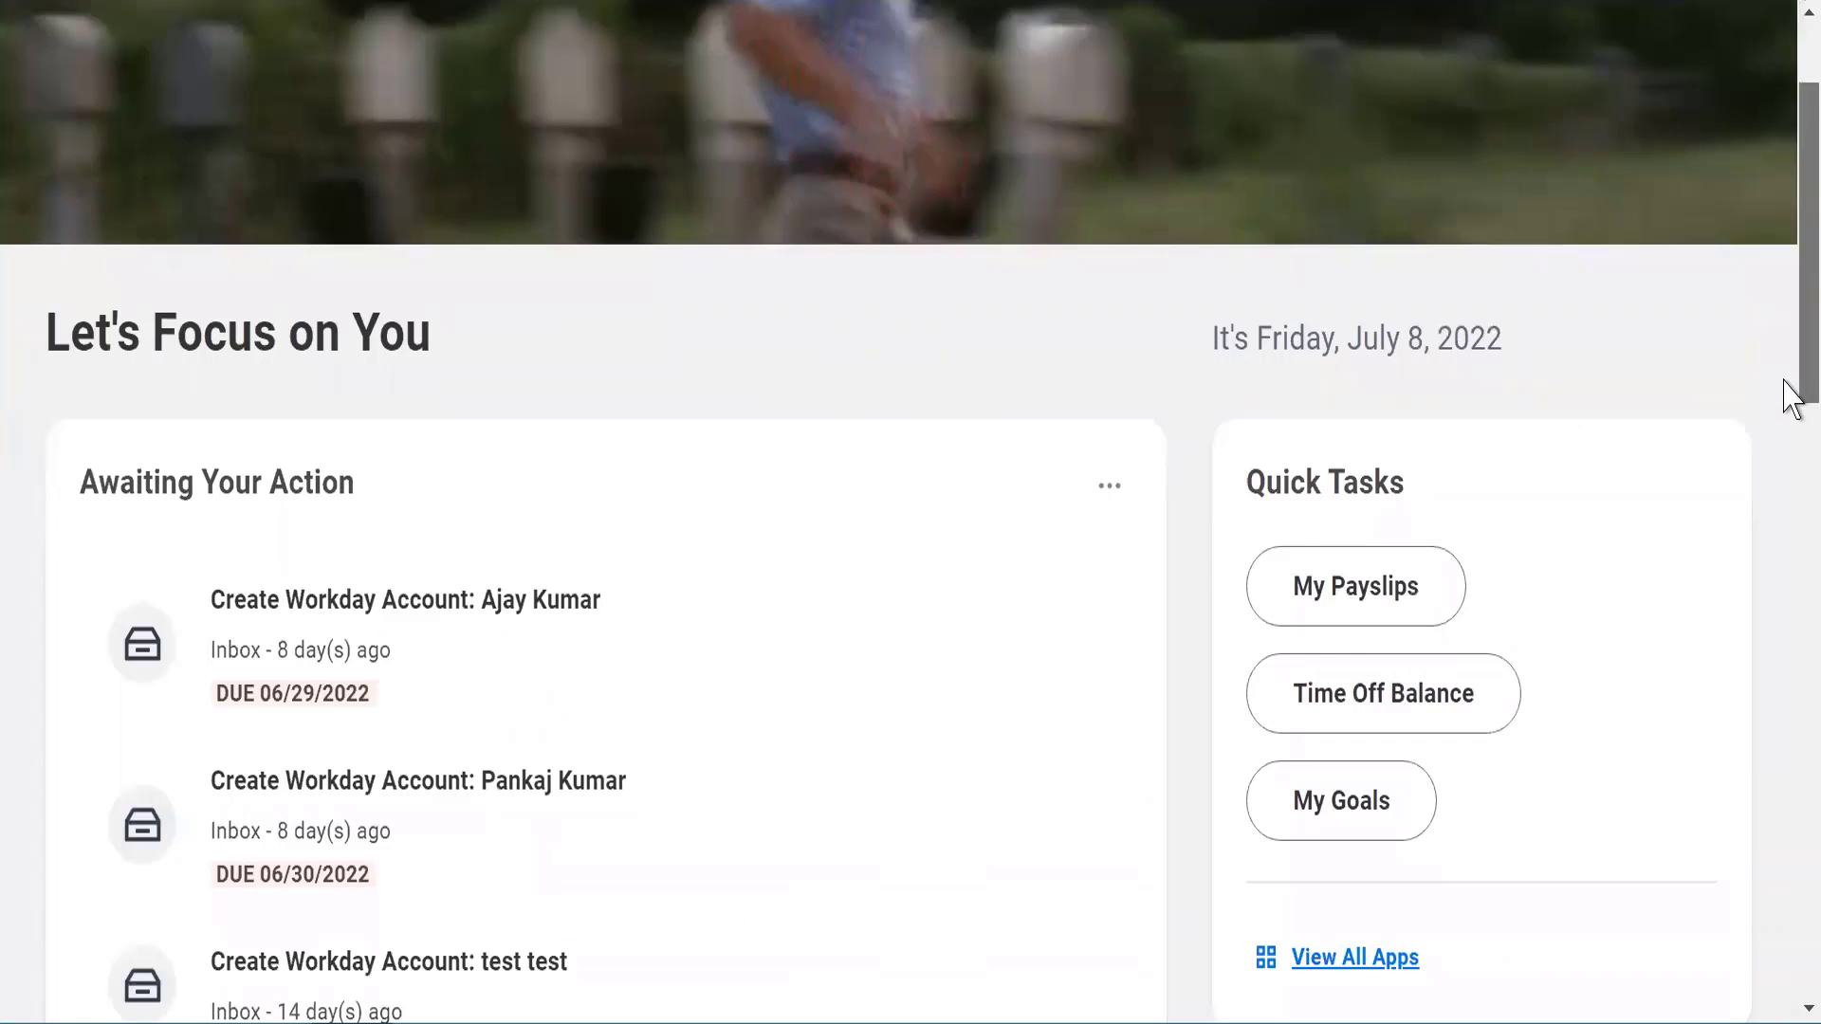
Examine the Awaiting Your Action section, open its first Create Workday Account task, and return to the home page
scroll(1781, 398, "down", 3)
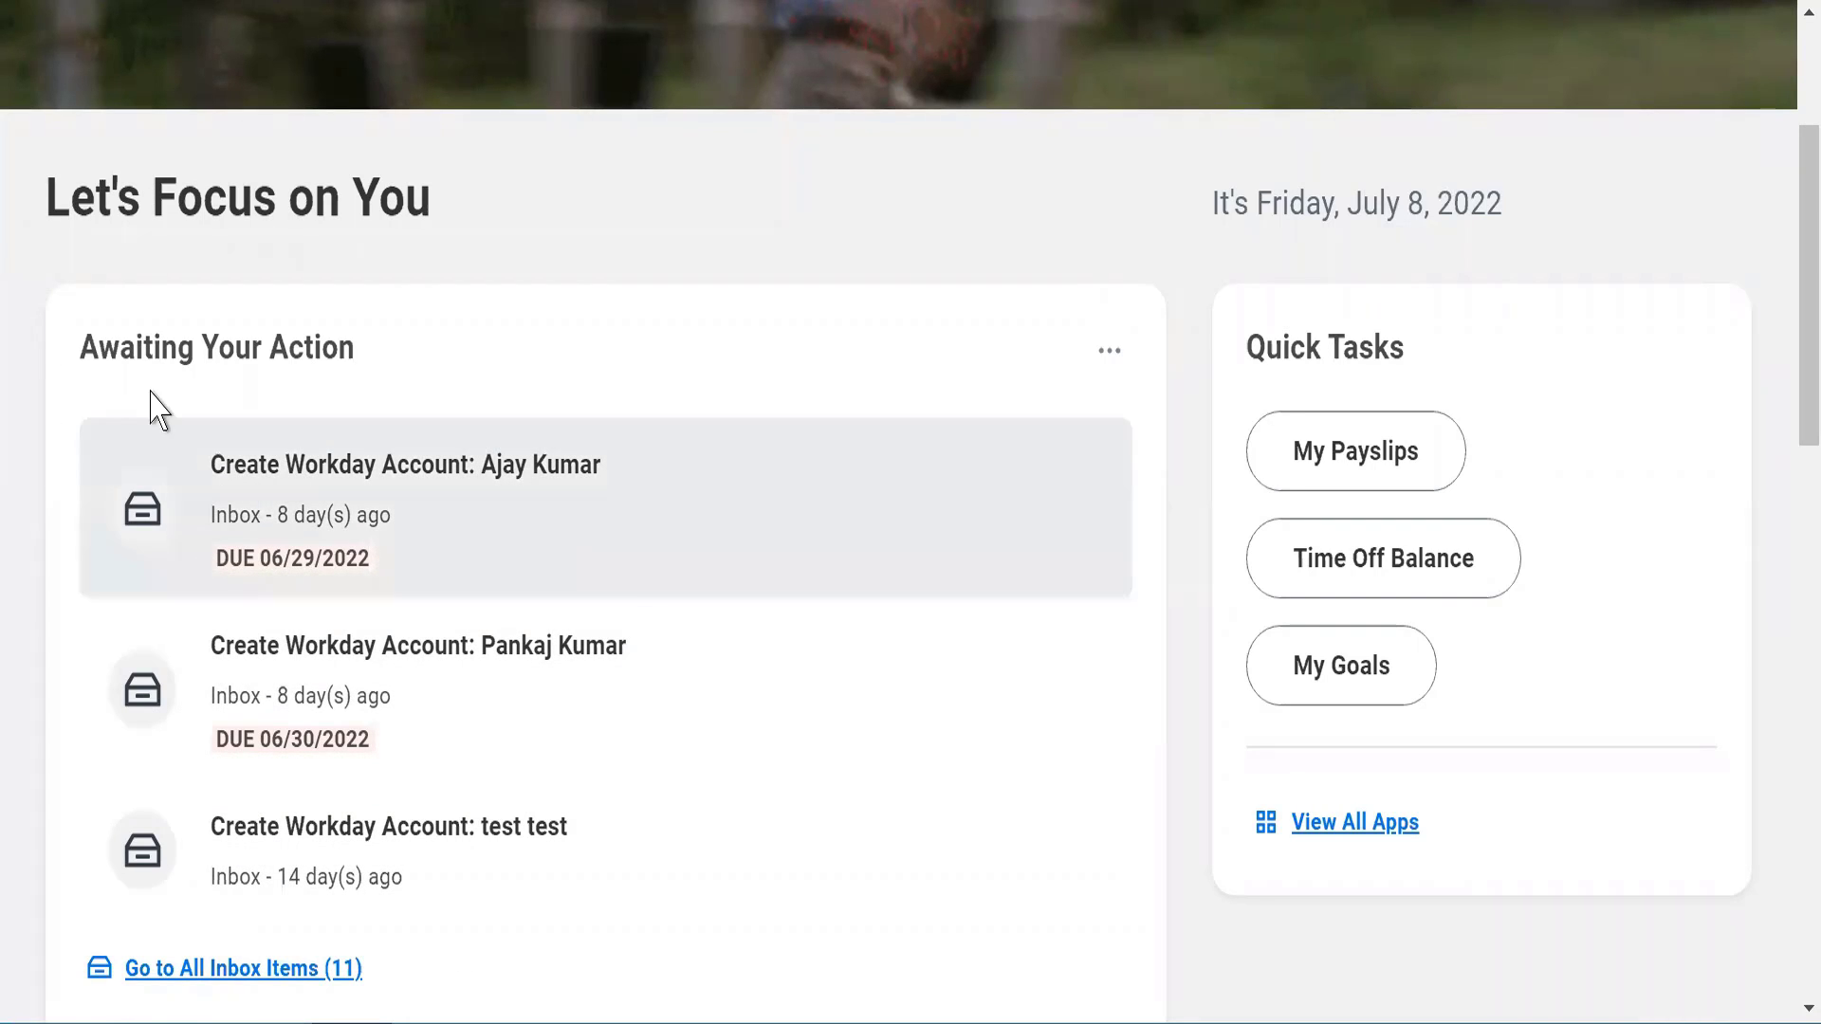
left_click_drag(133, 349, 465, 379)
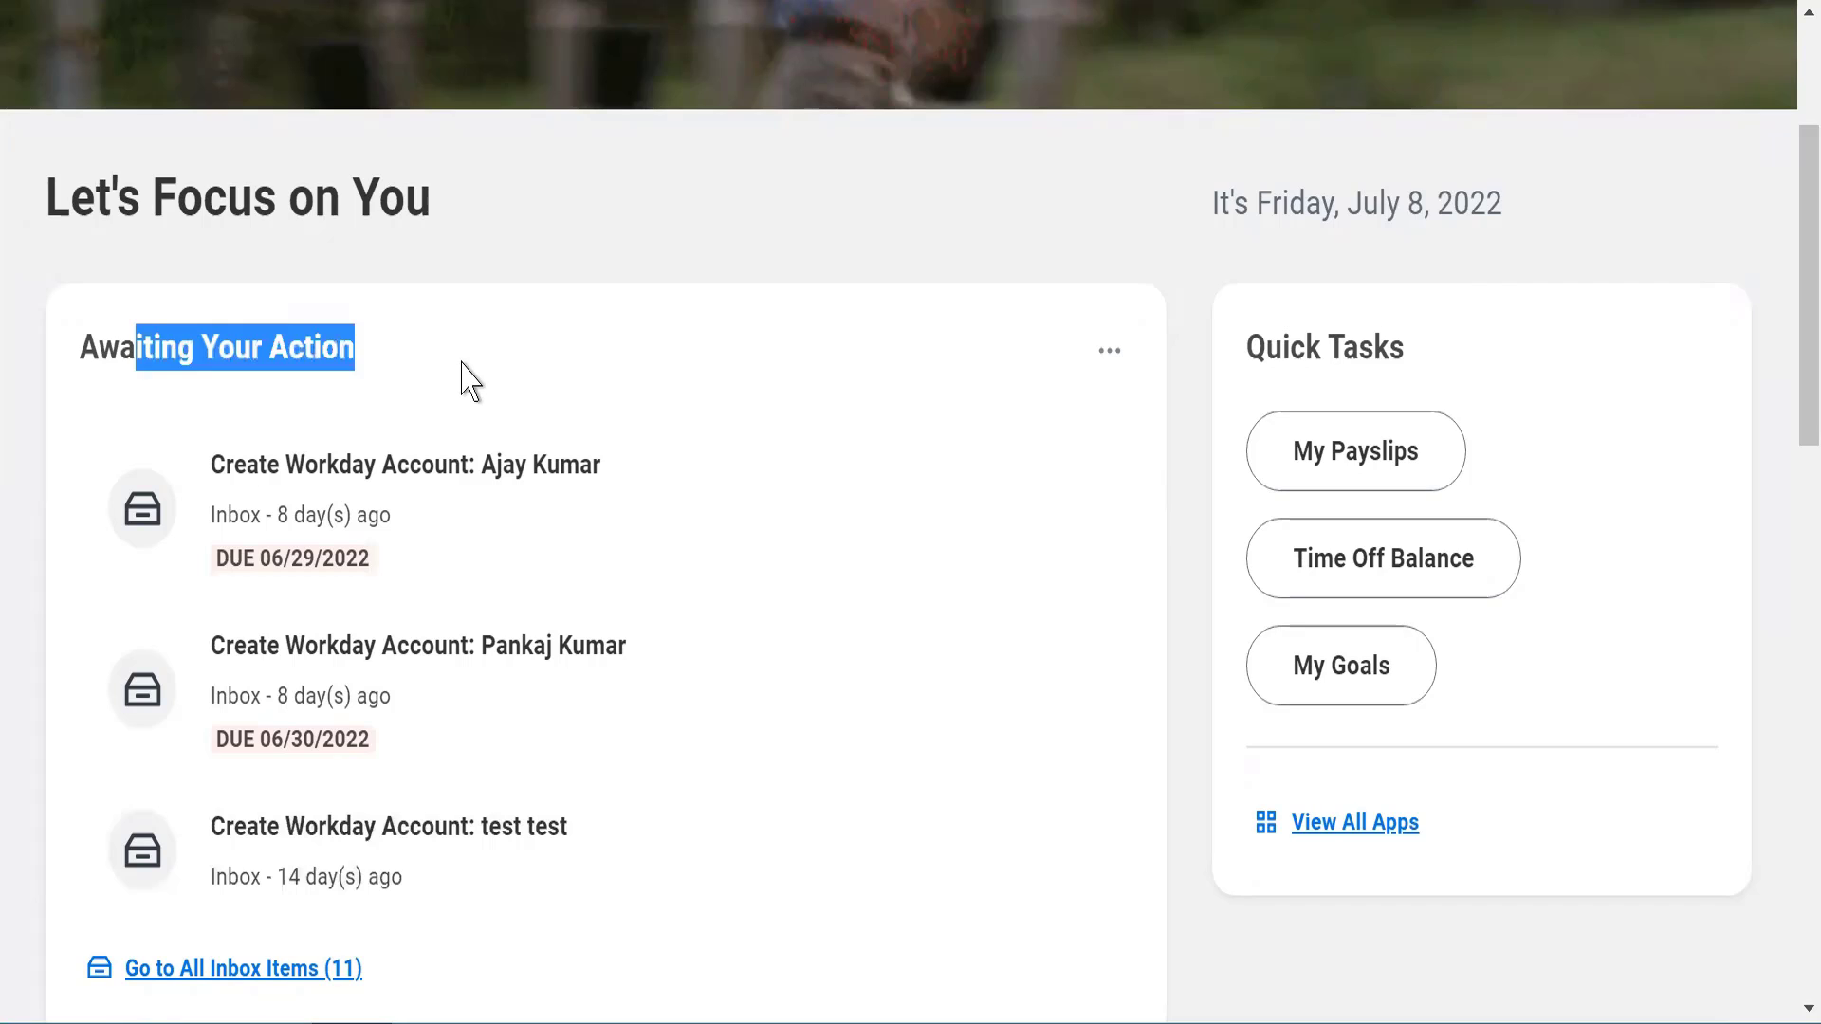
scroll(1785, 117, "up", 1)
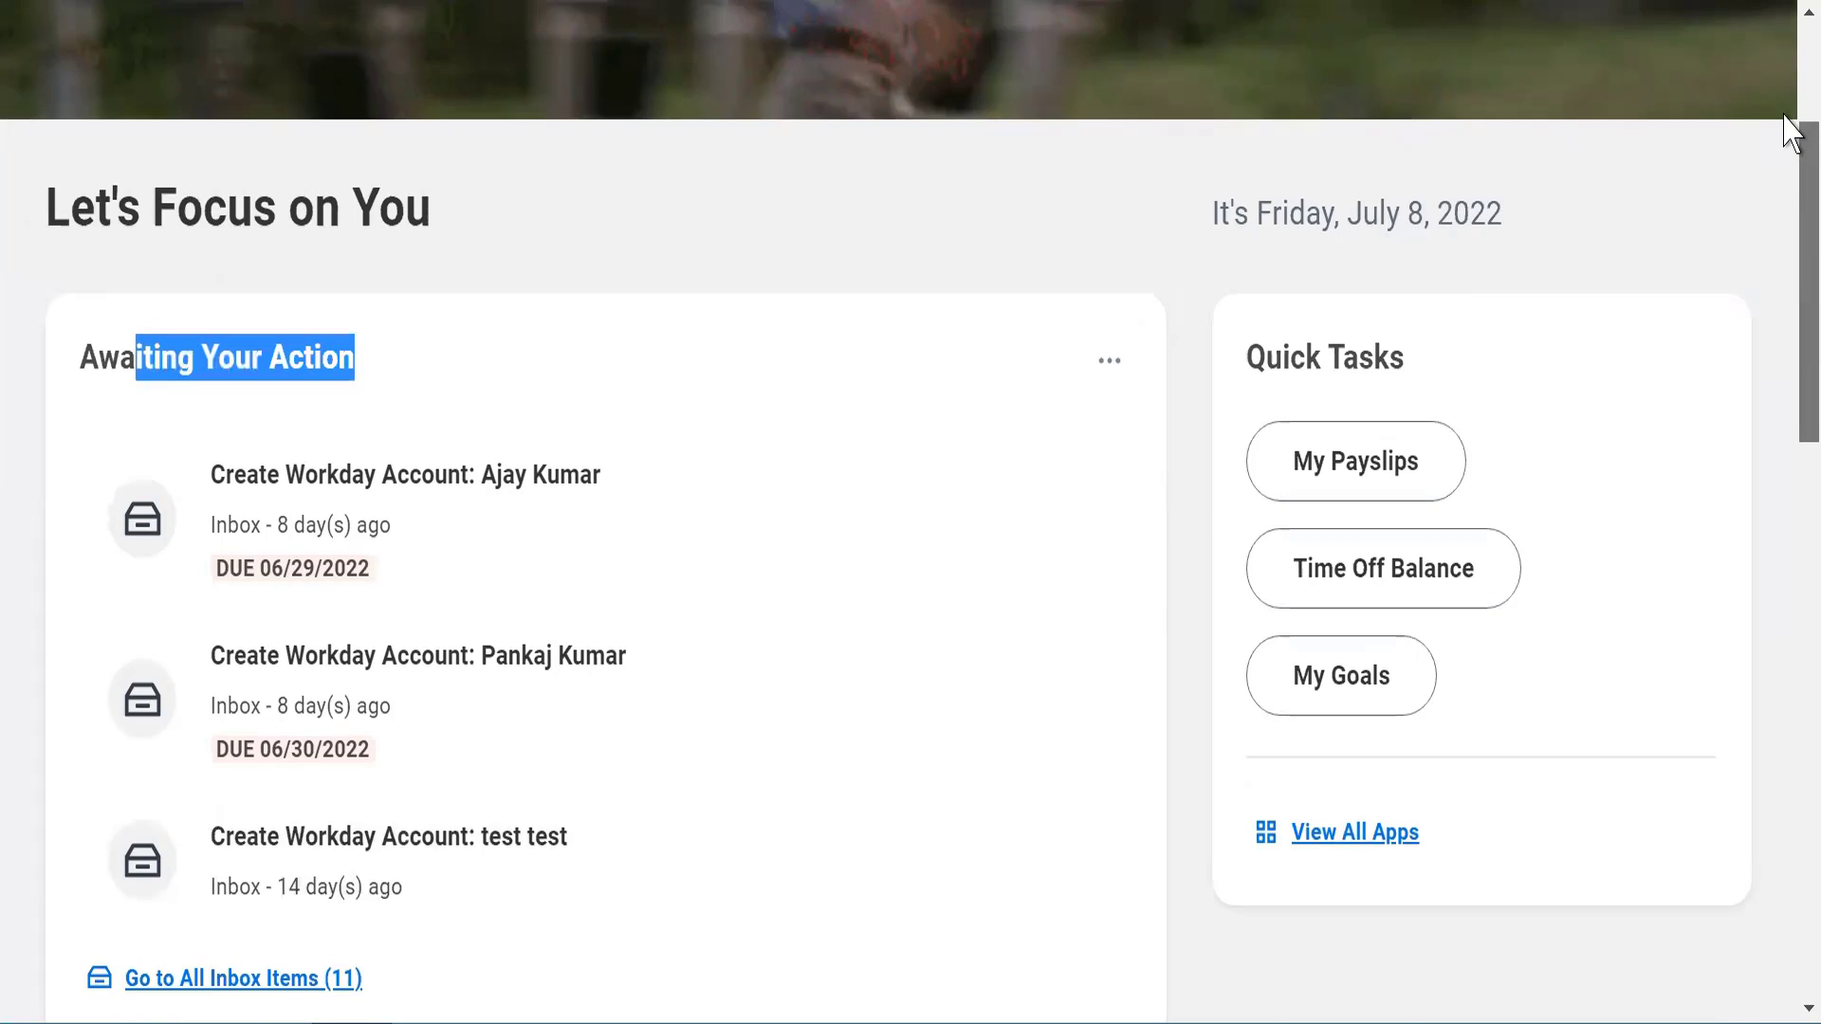
scroll(1785, 118, "up", 3)
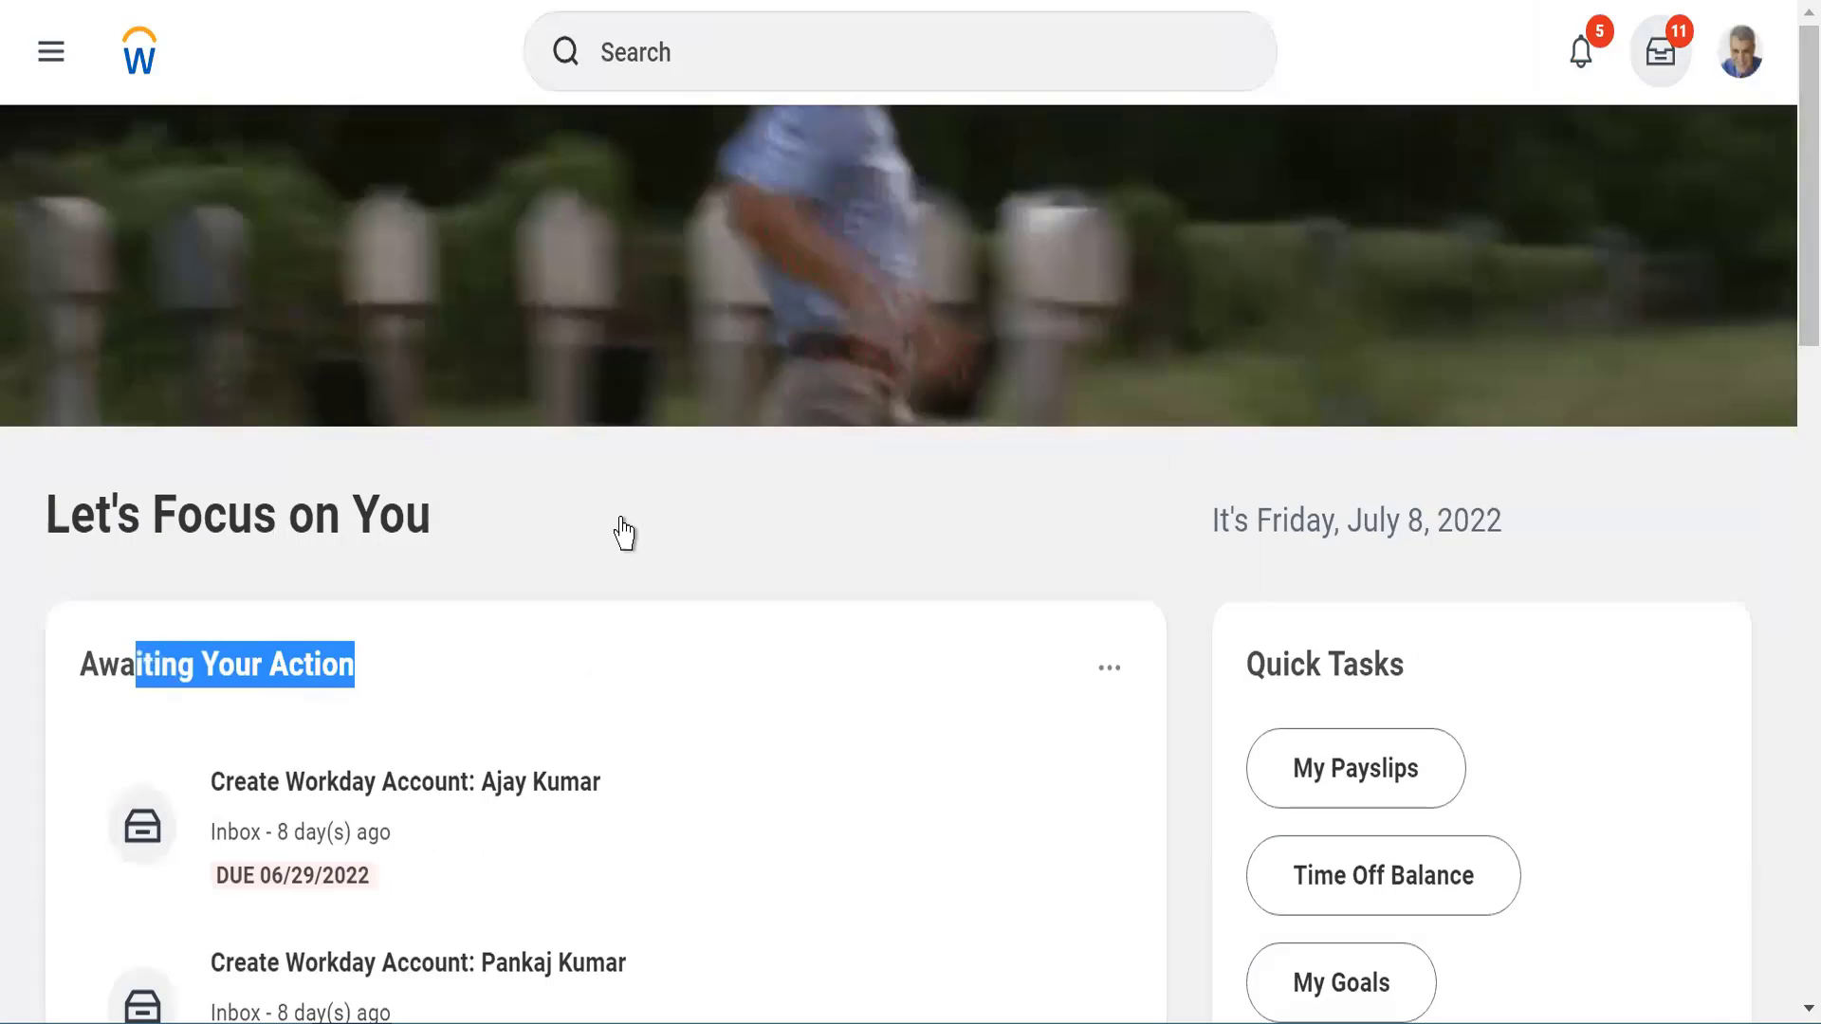
left_click(503, 808)
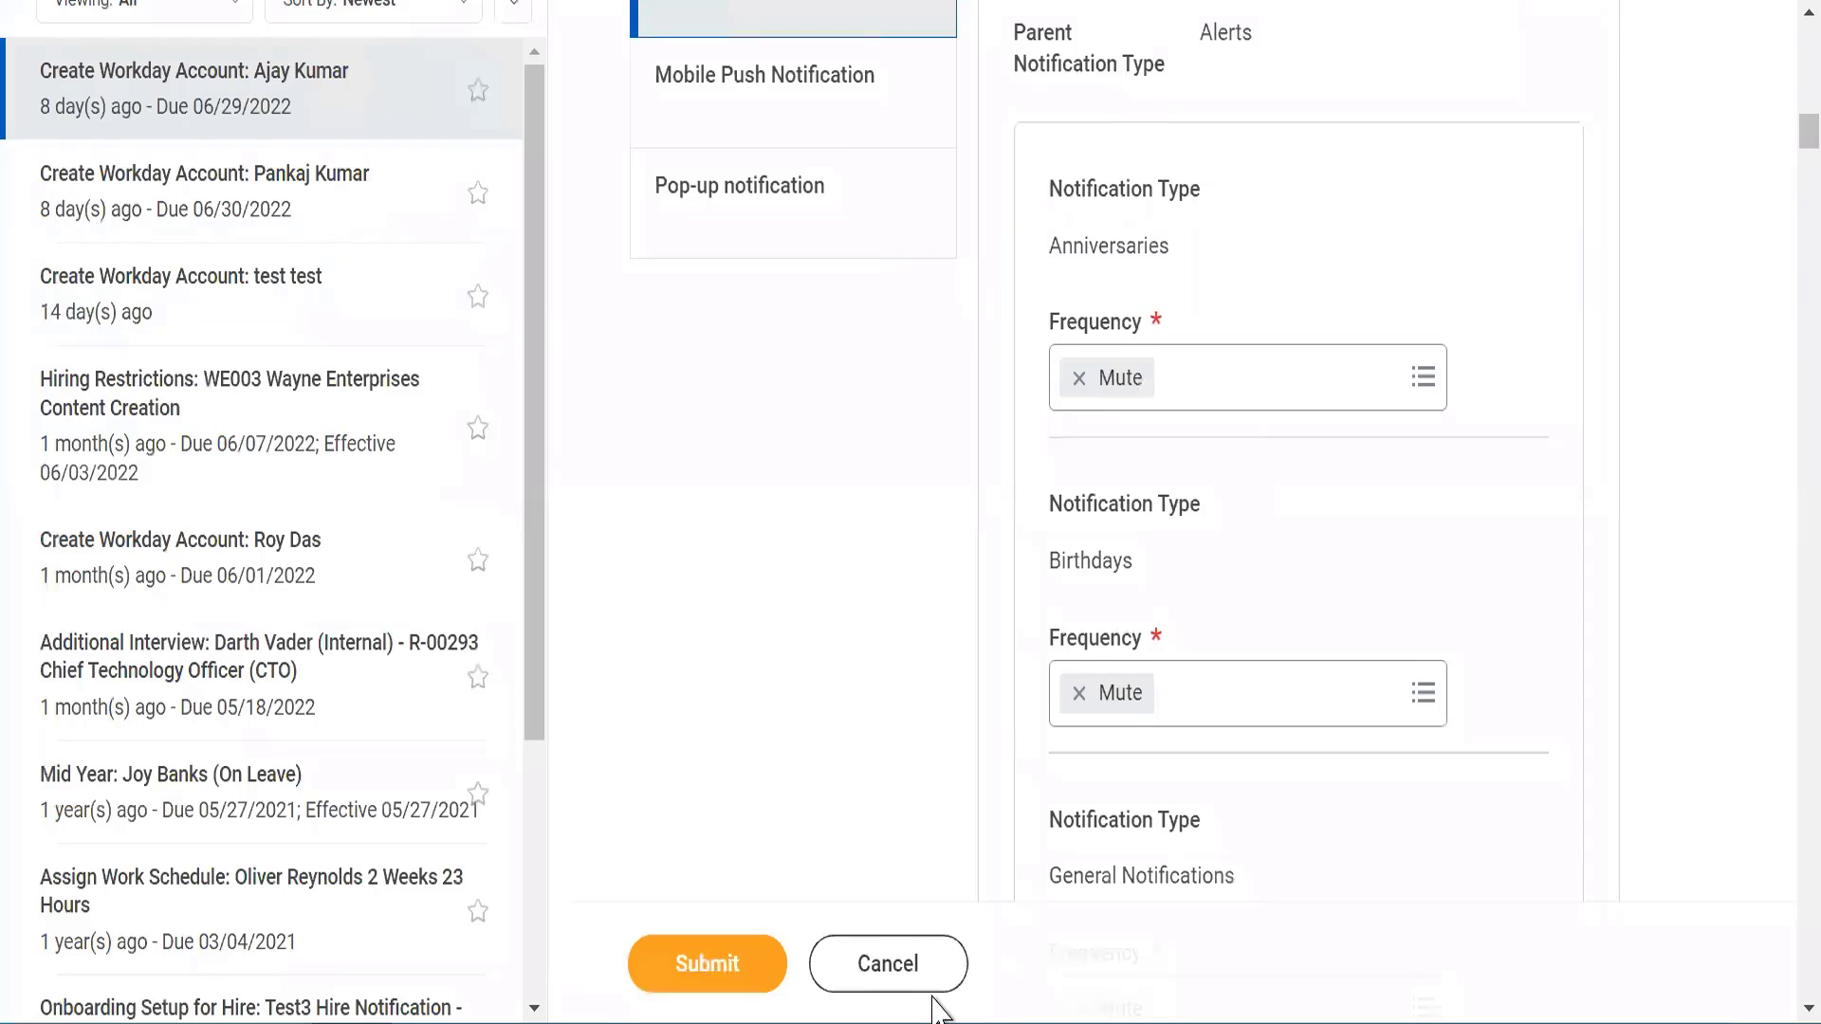
left_click(929, 996)
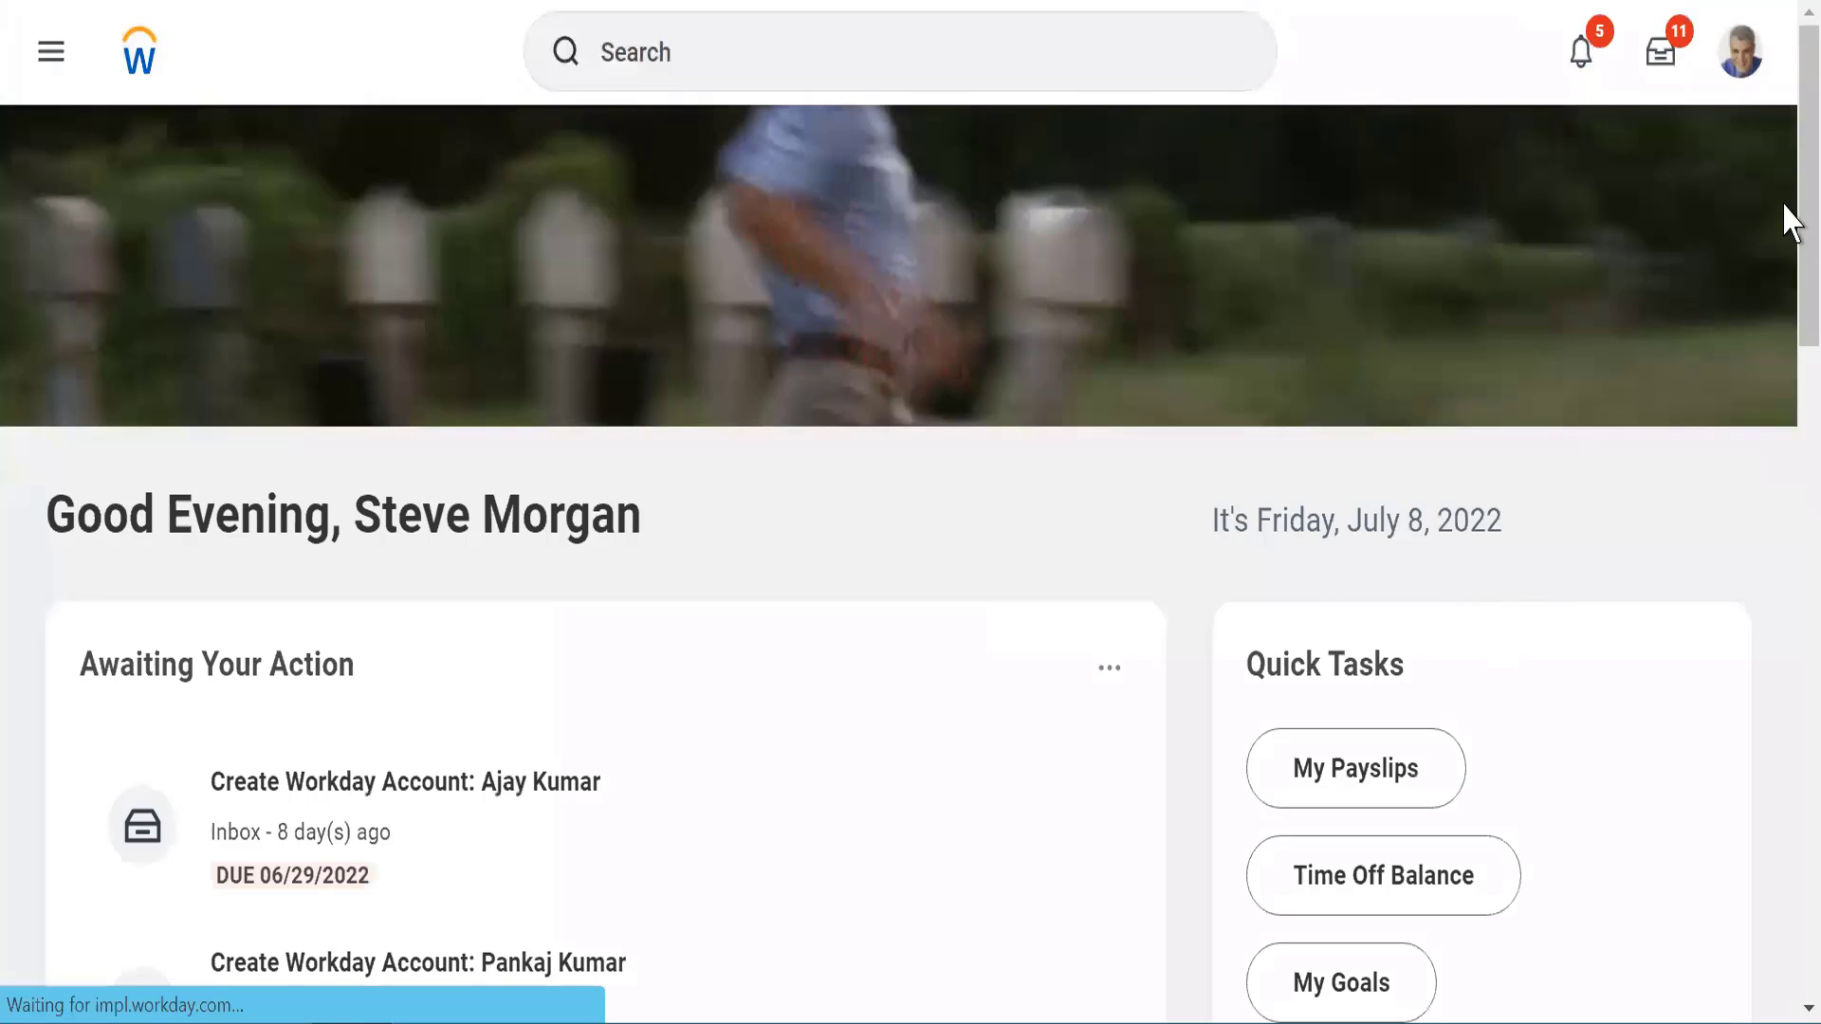
Look through the home page's Timely Suggestions, Recommended for You and Quick Tasks sections
left_click_drag(1784, 215, 1784, 532)
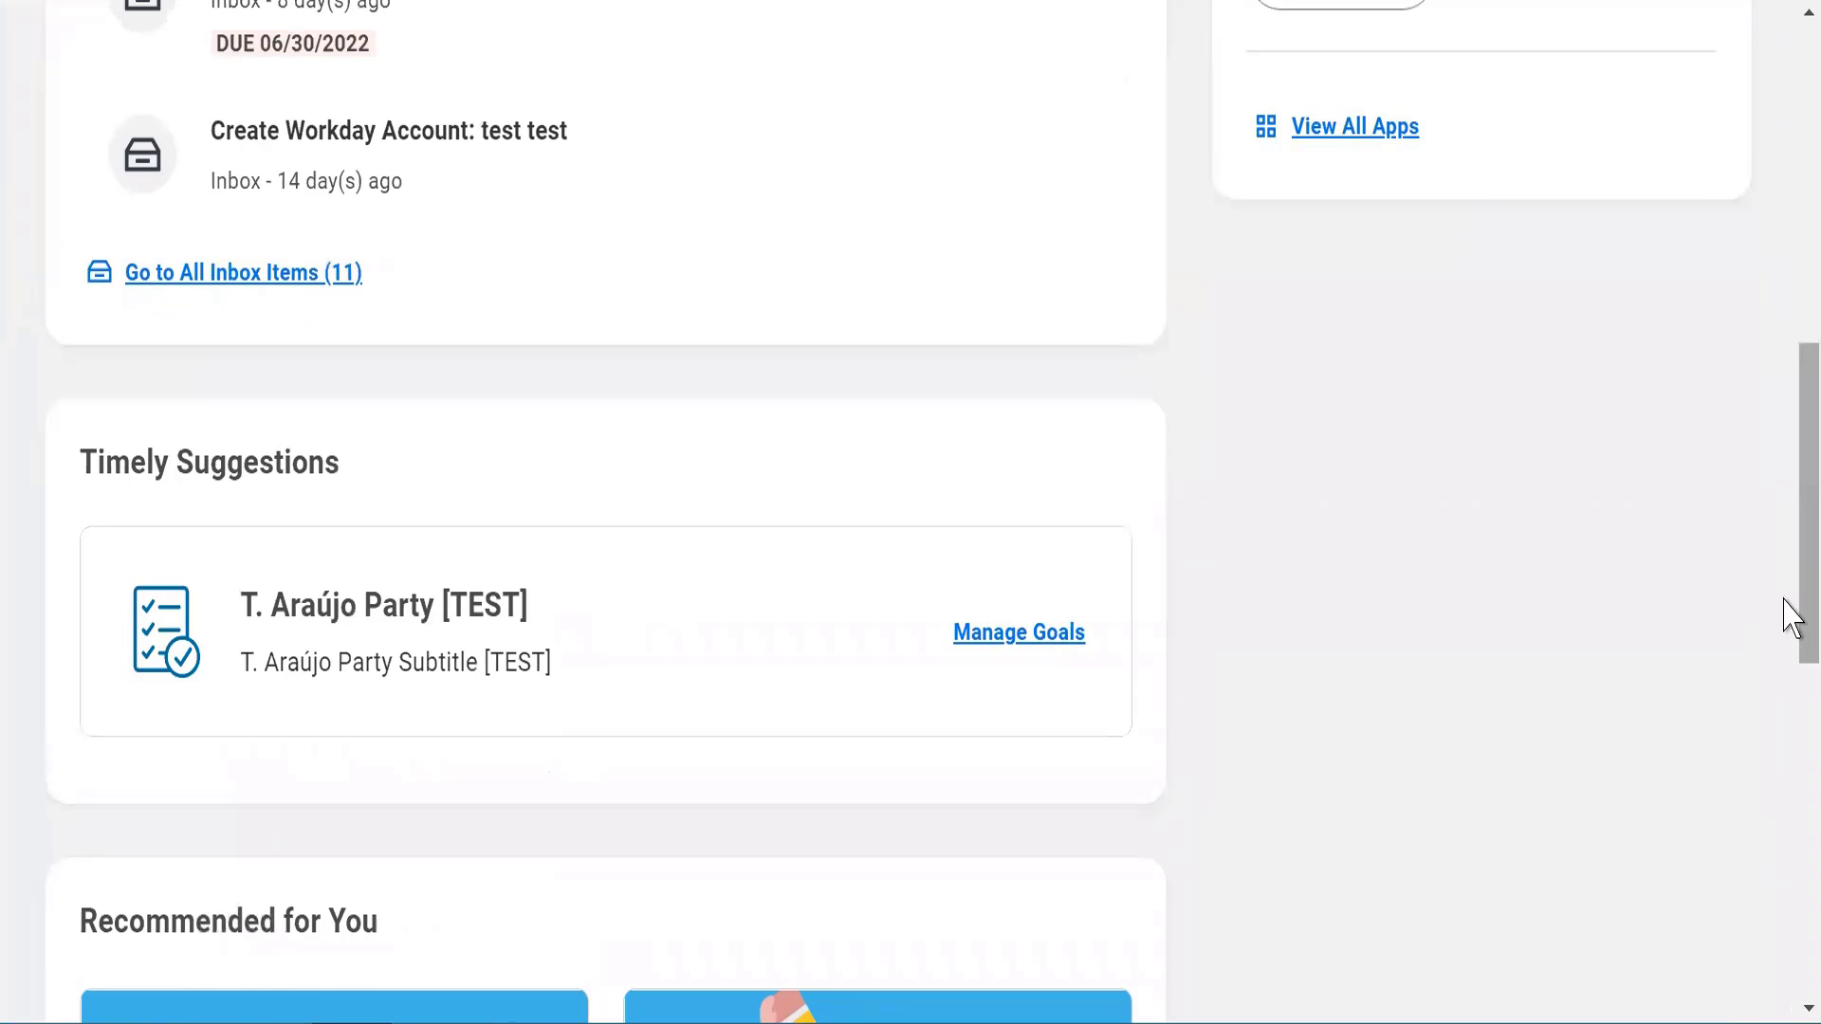
scroll(1785, 621, "down", 1)
scroll(1784, 624, "down", 4)
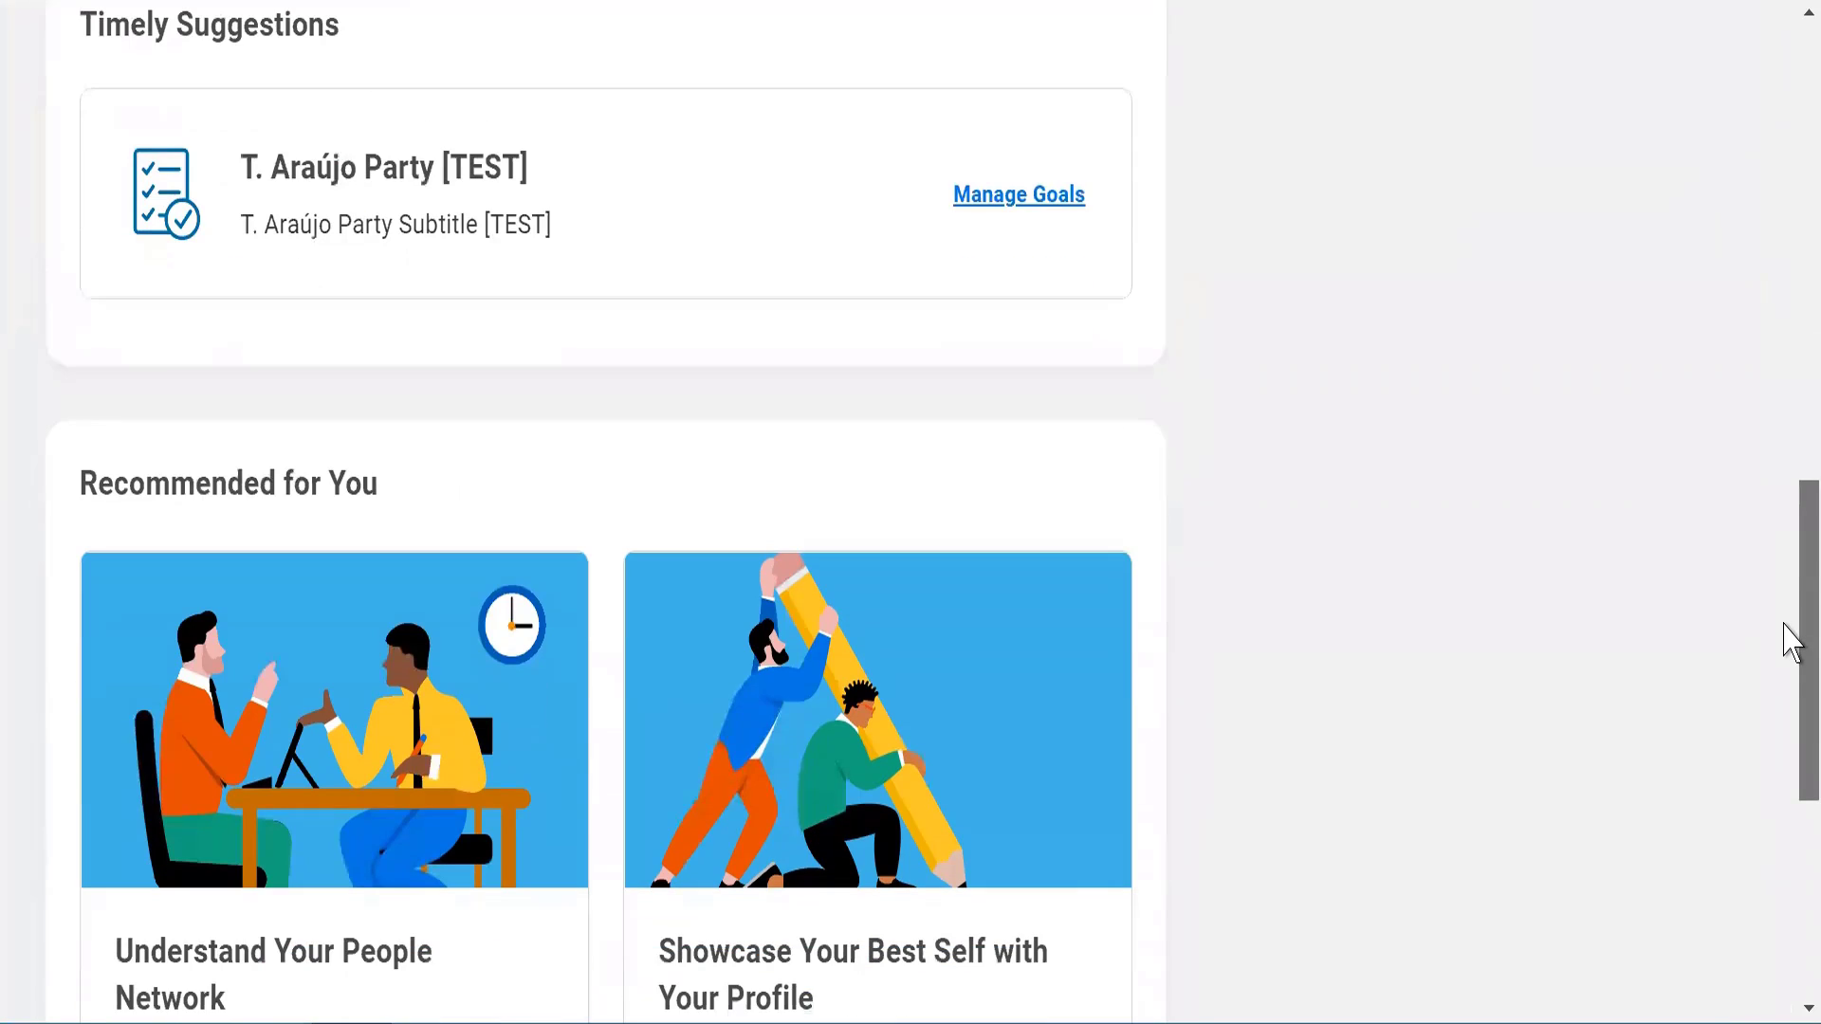
scroll(1785, 625, "down", 4)
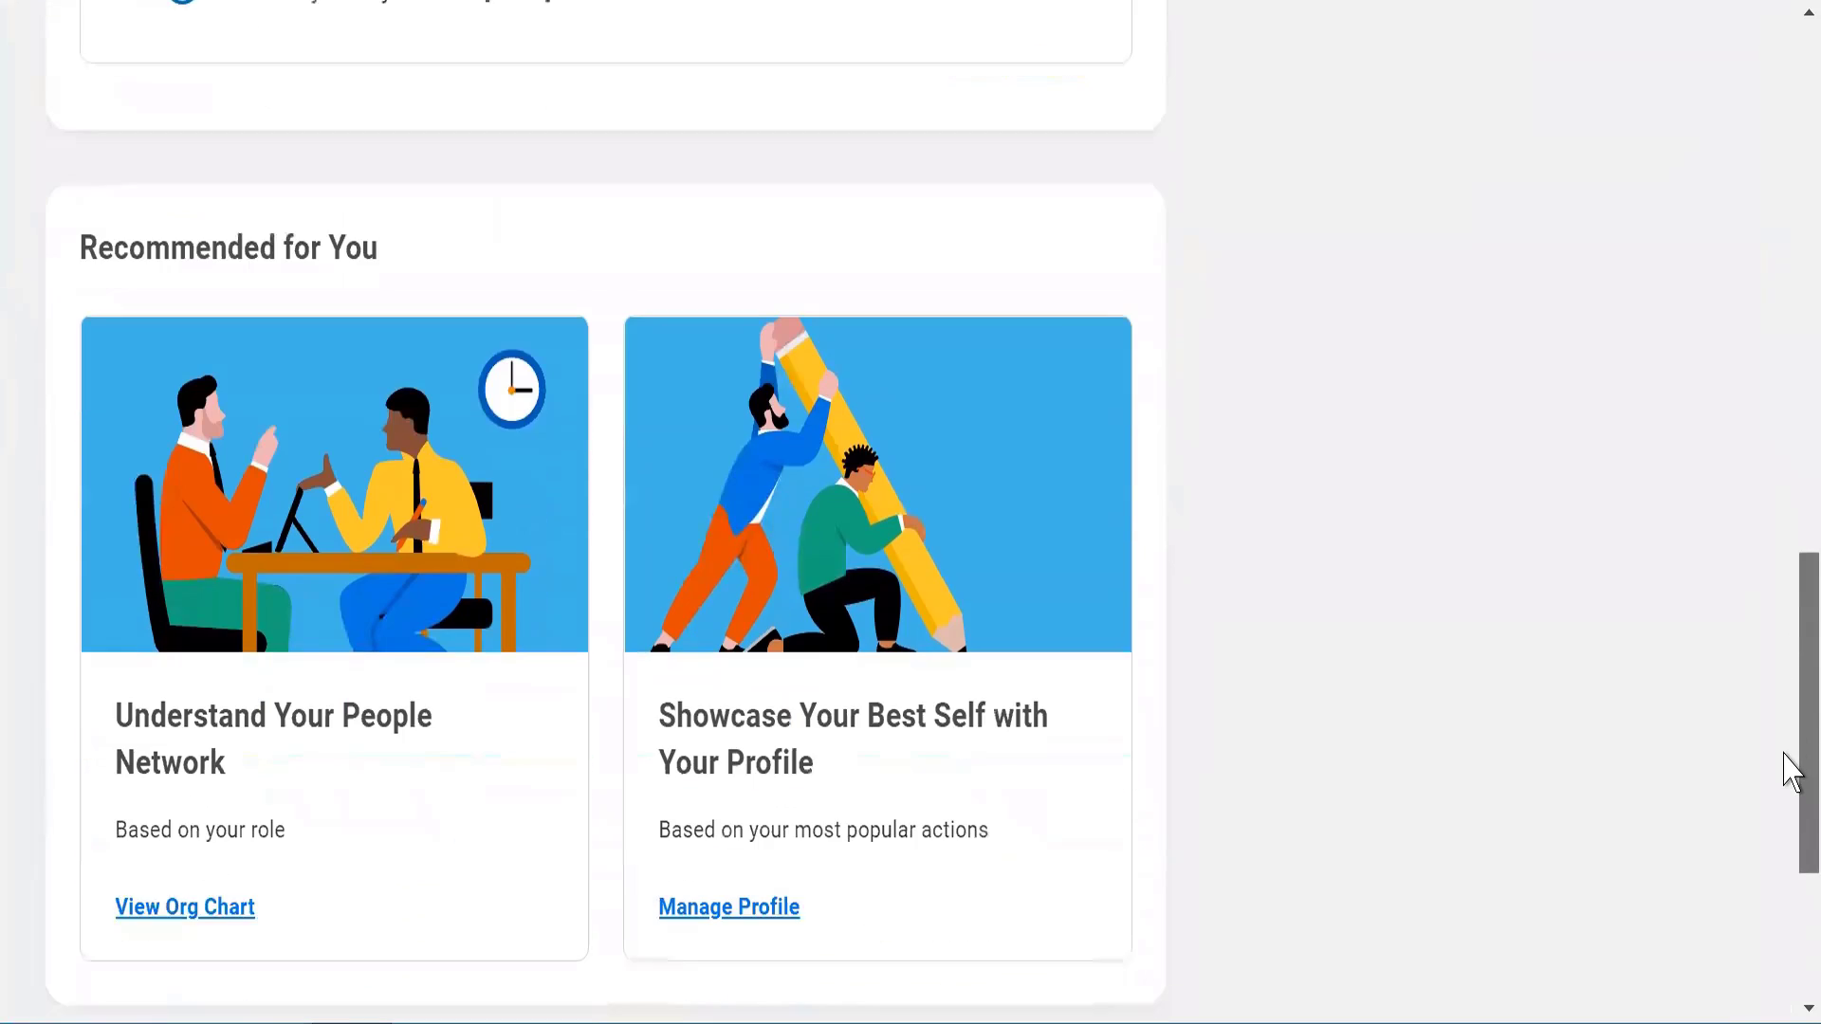
scroll(1785, 778, "down", 1)
scroll(1785, 569, "up", 10)
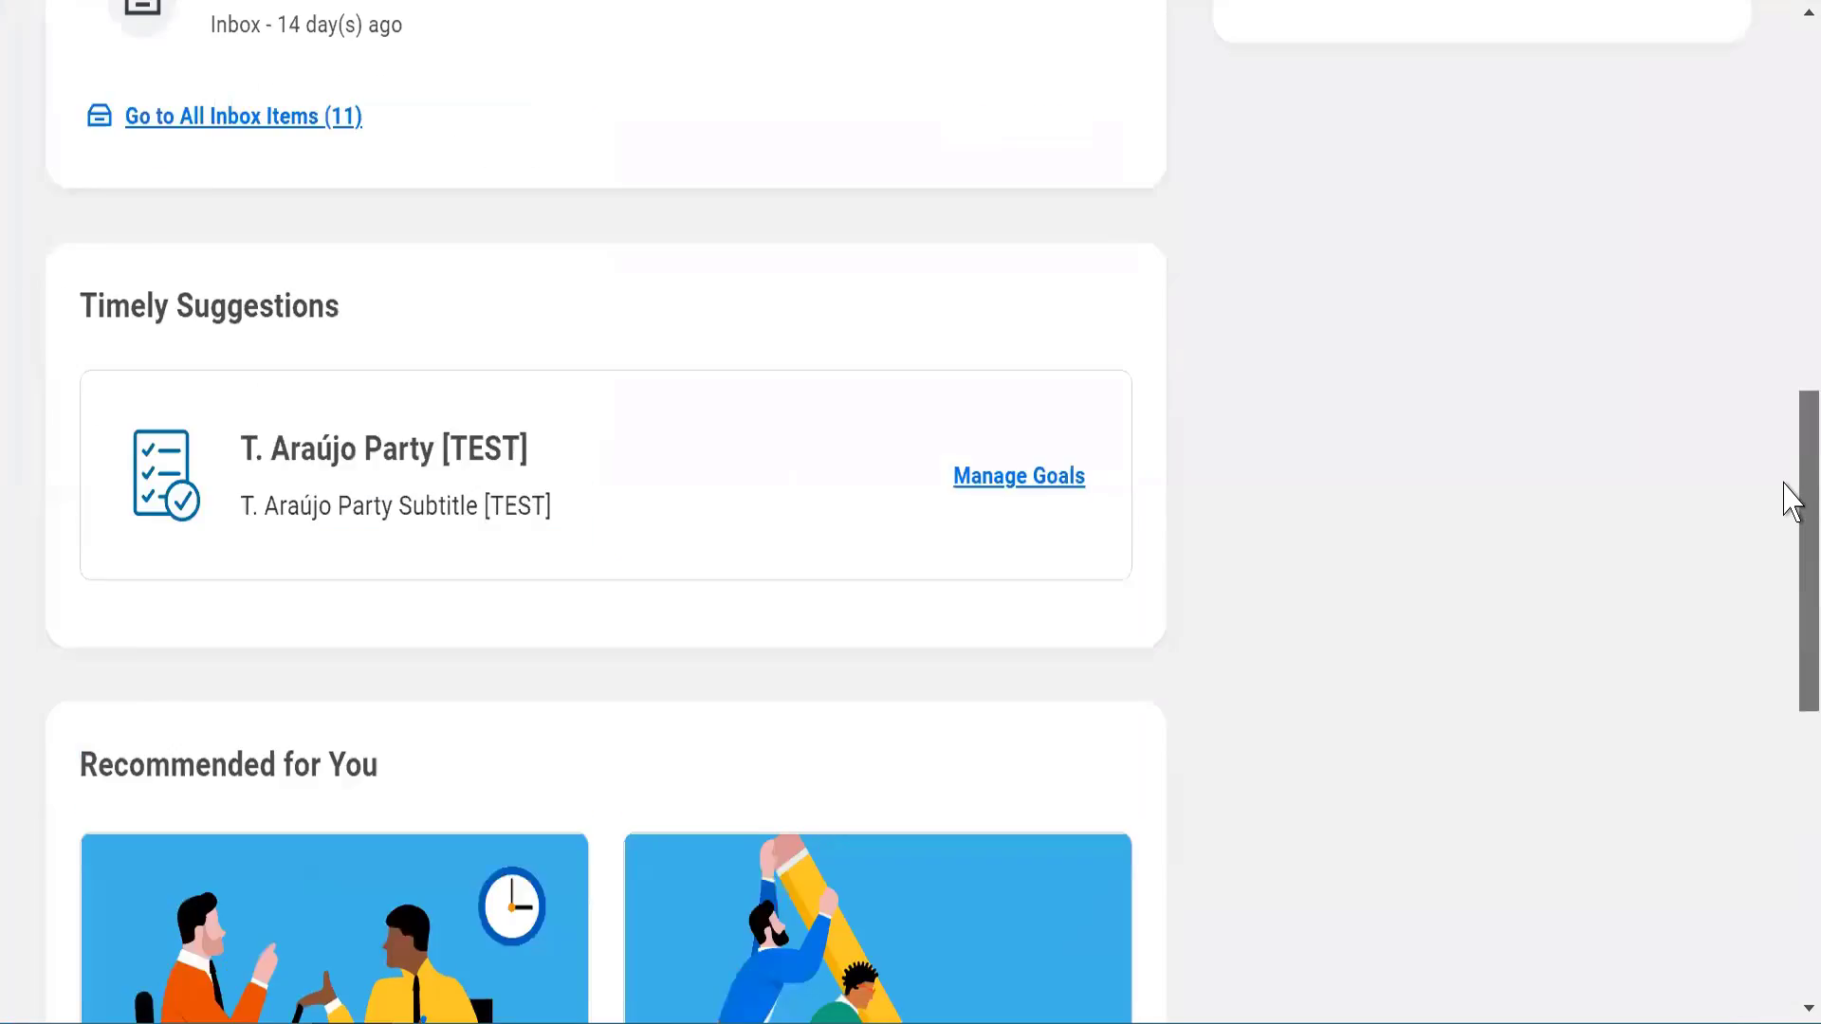
scroll(1791, 321, "up", 10)
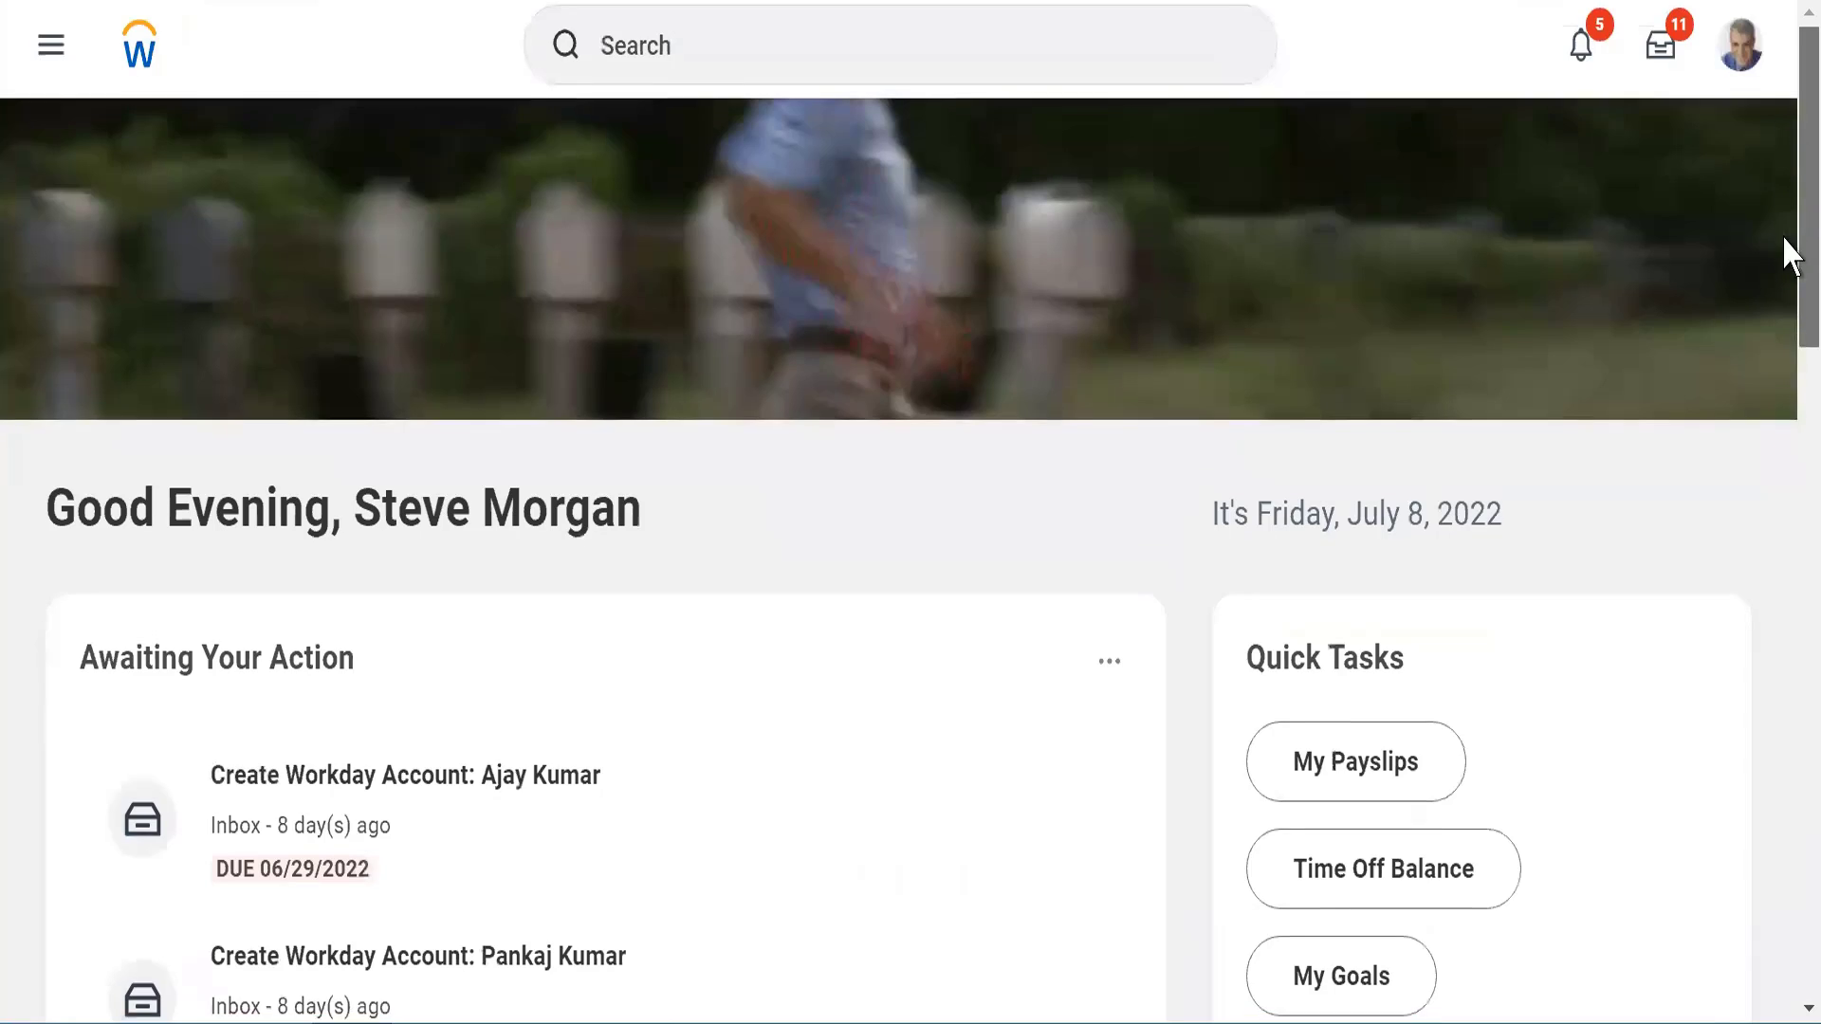
scroll(1790, 287, "down", 3)
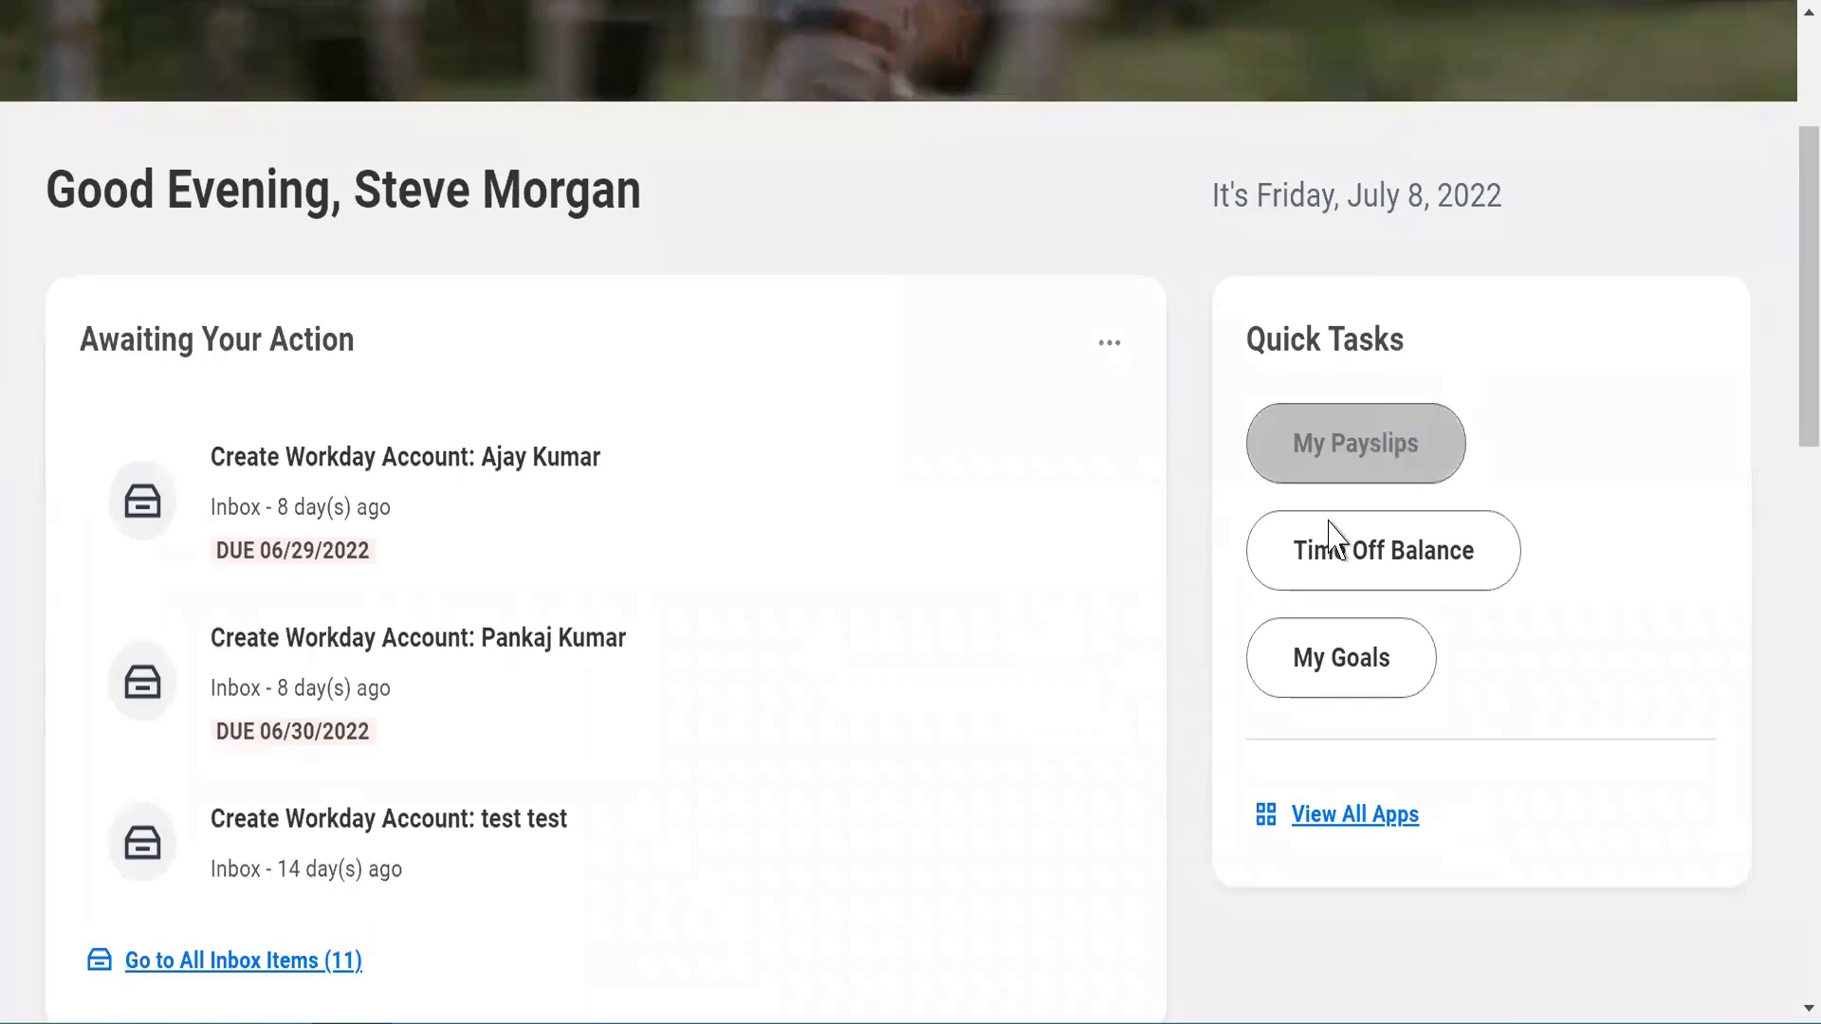
left_click(1282, 471)
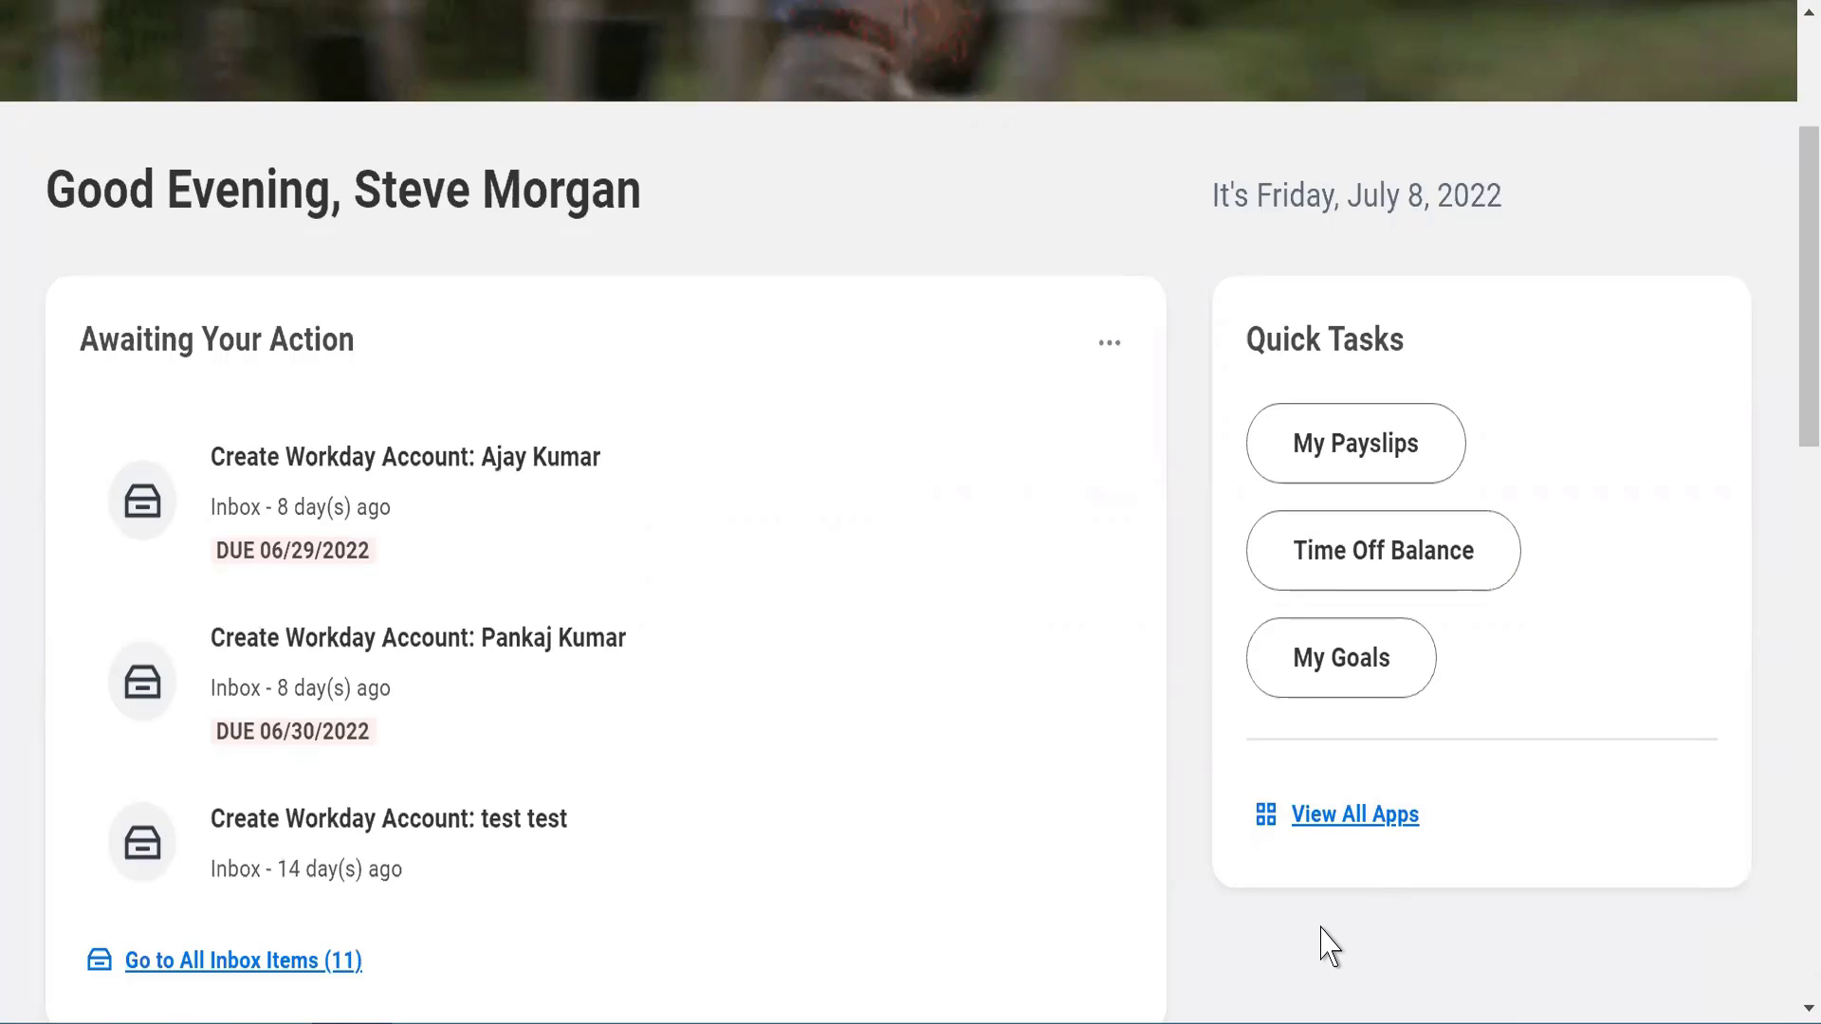
Show all apps, open the worklet configuration, and examine its instructions and the required Pokedex worklet
left_click(1337, 825)
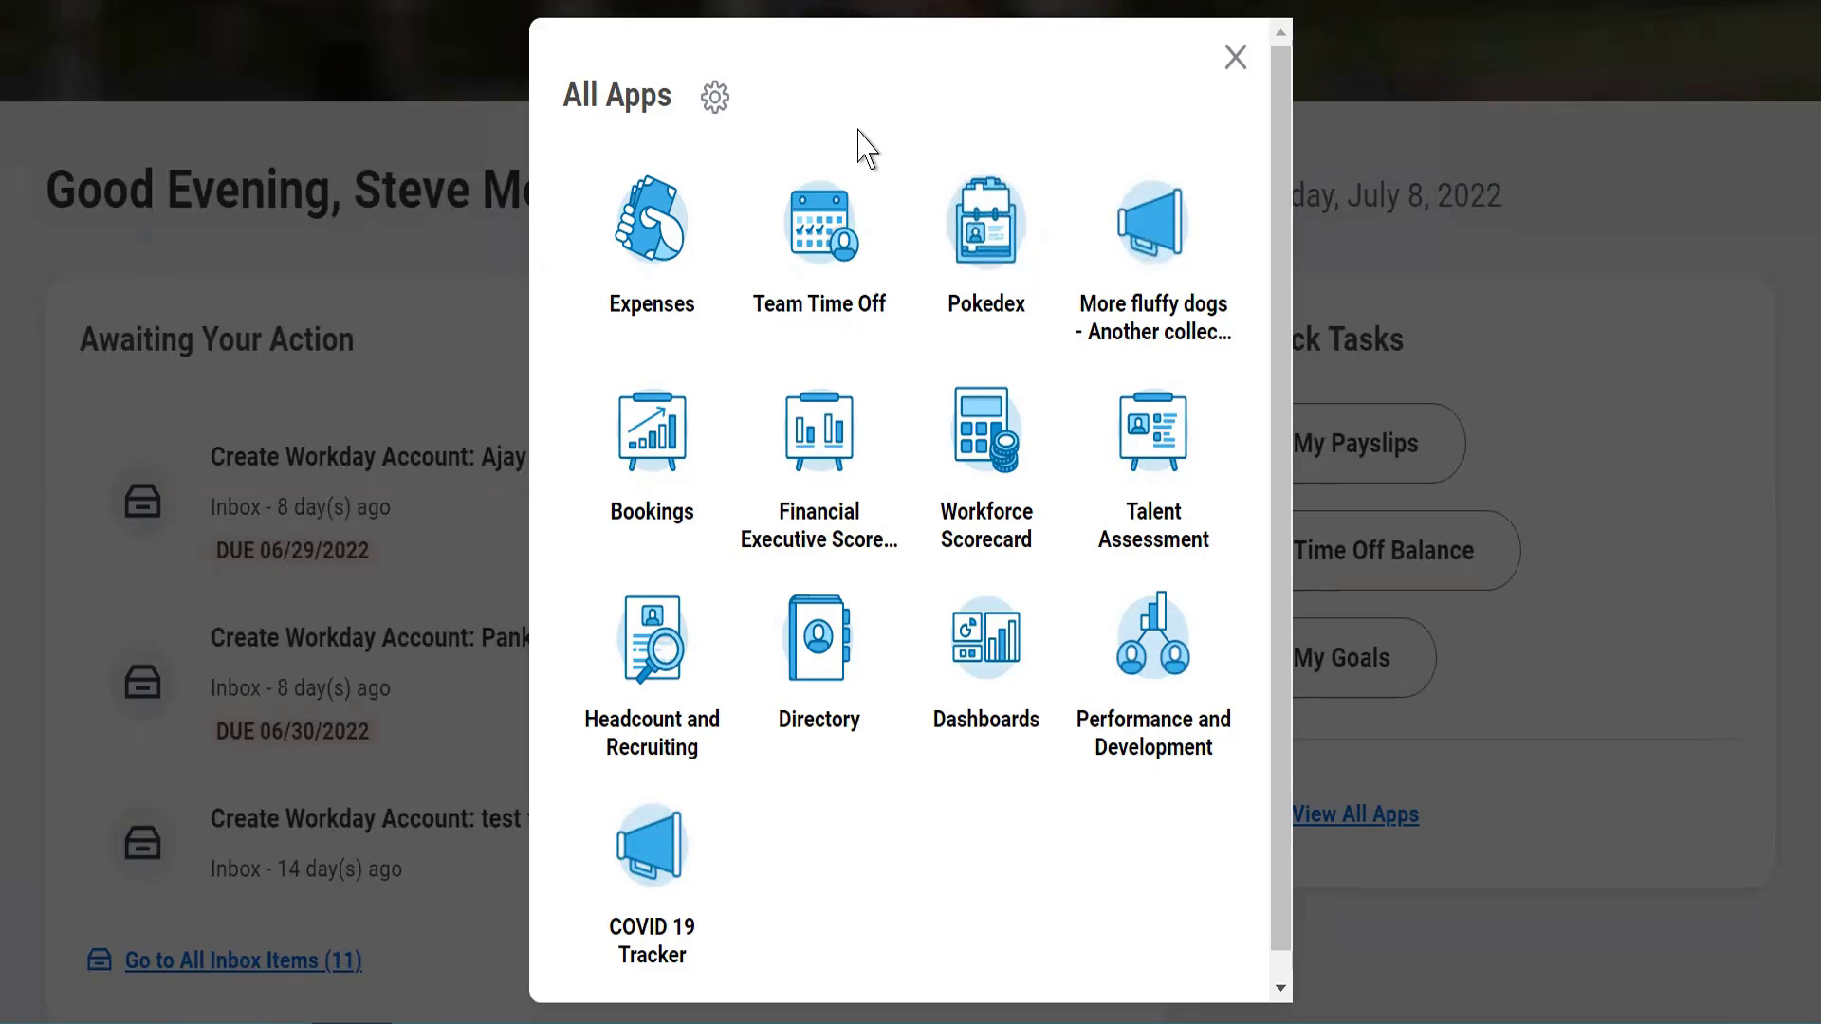
left_click(714, 109)
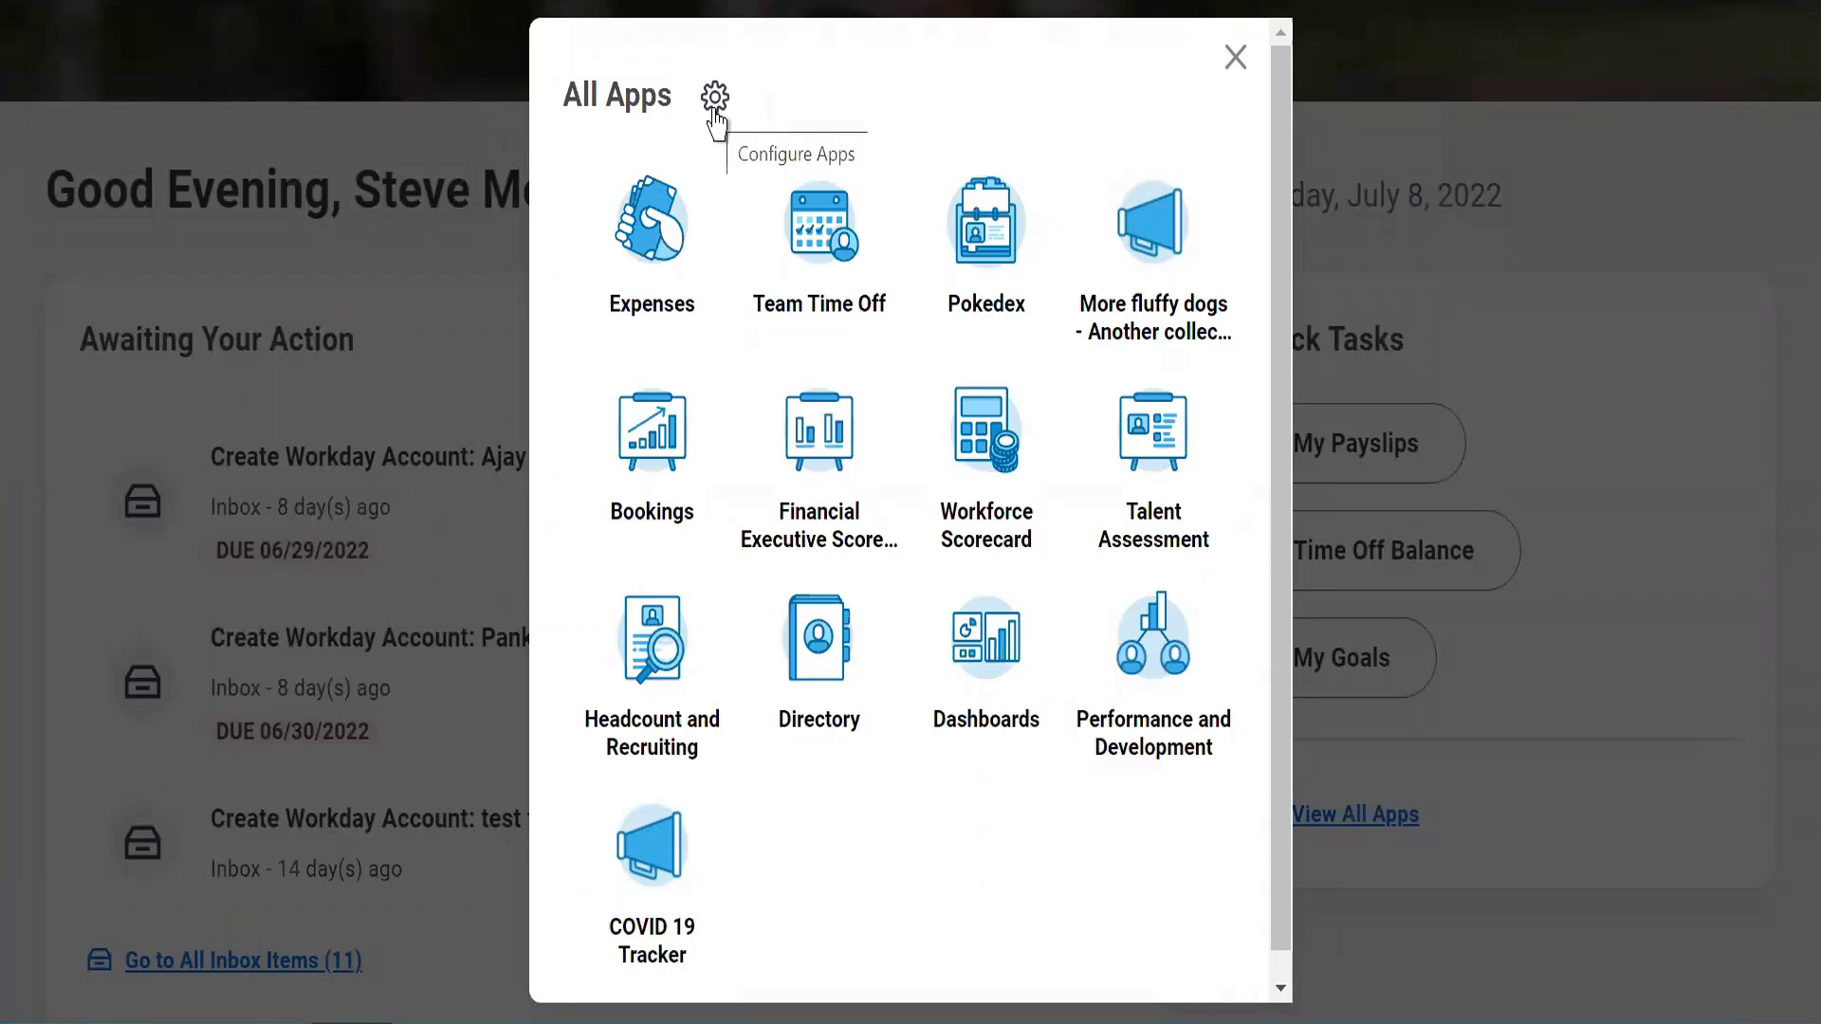
left_click(715, 104)
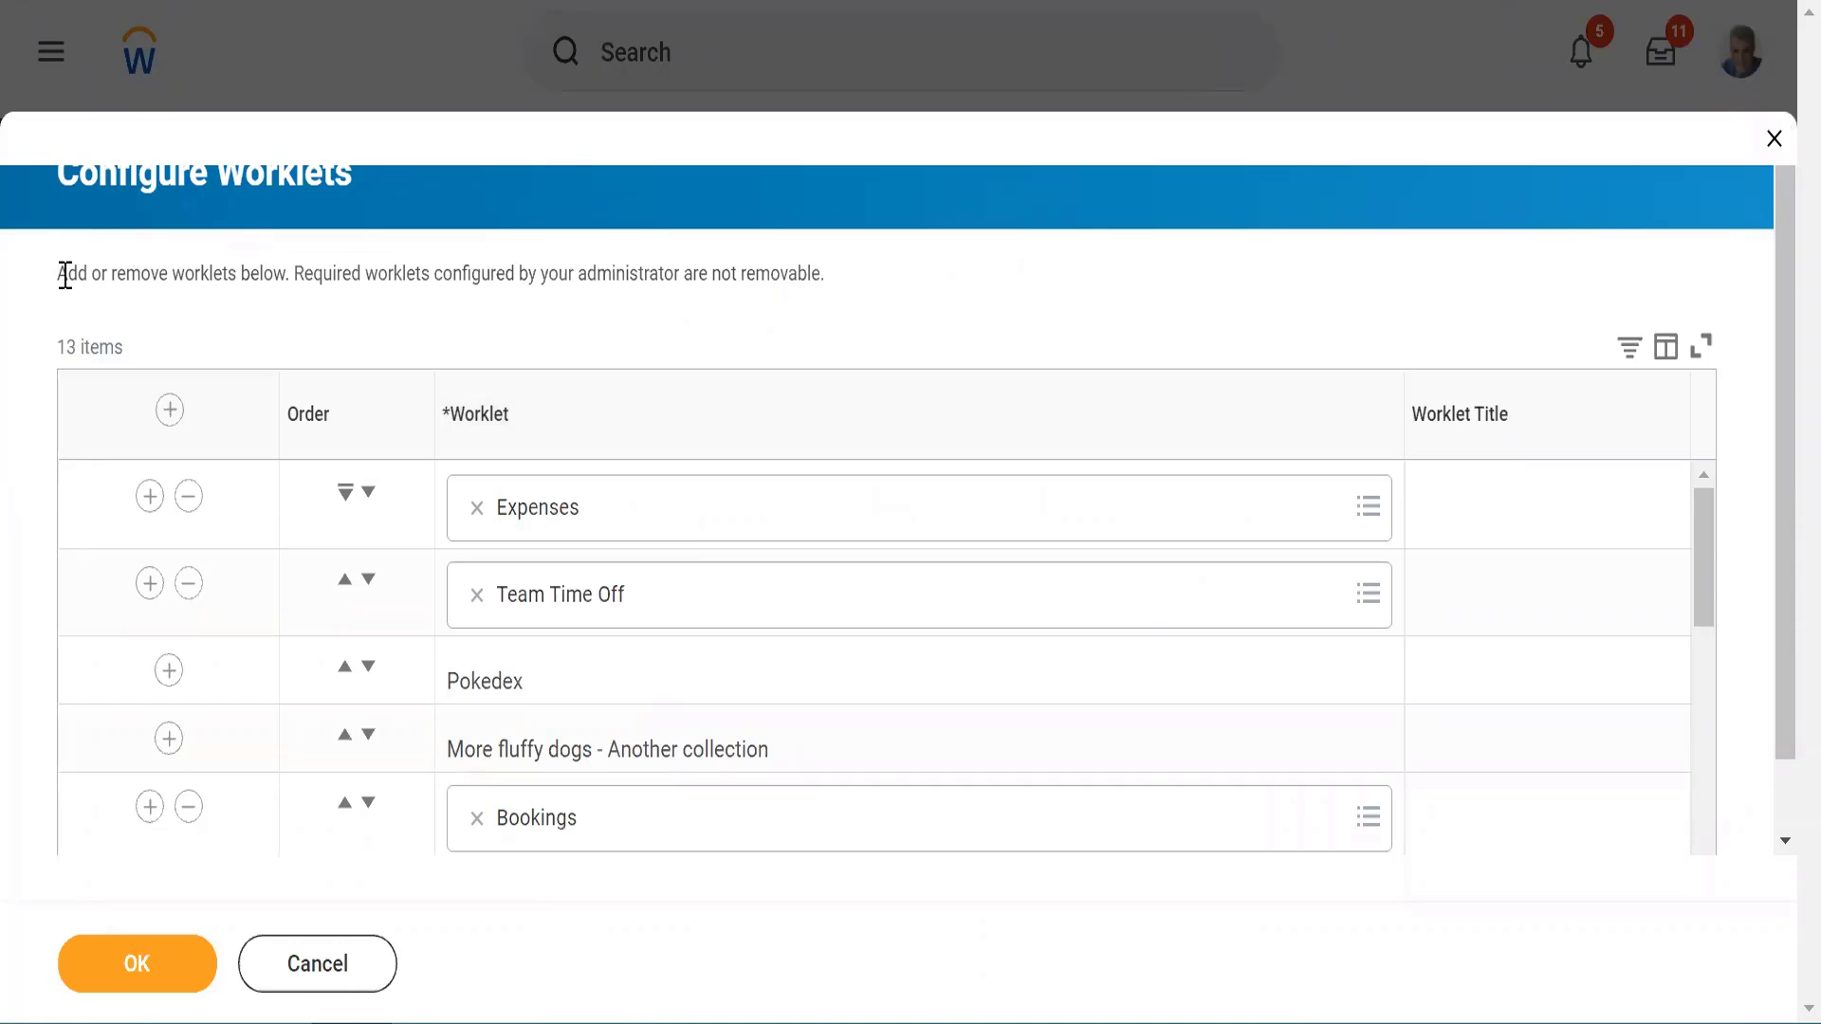
left_click_drag(64, 275, 844, 294)
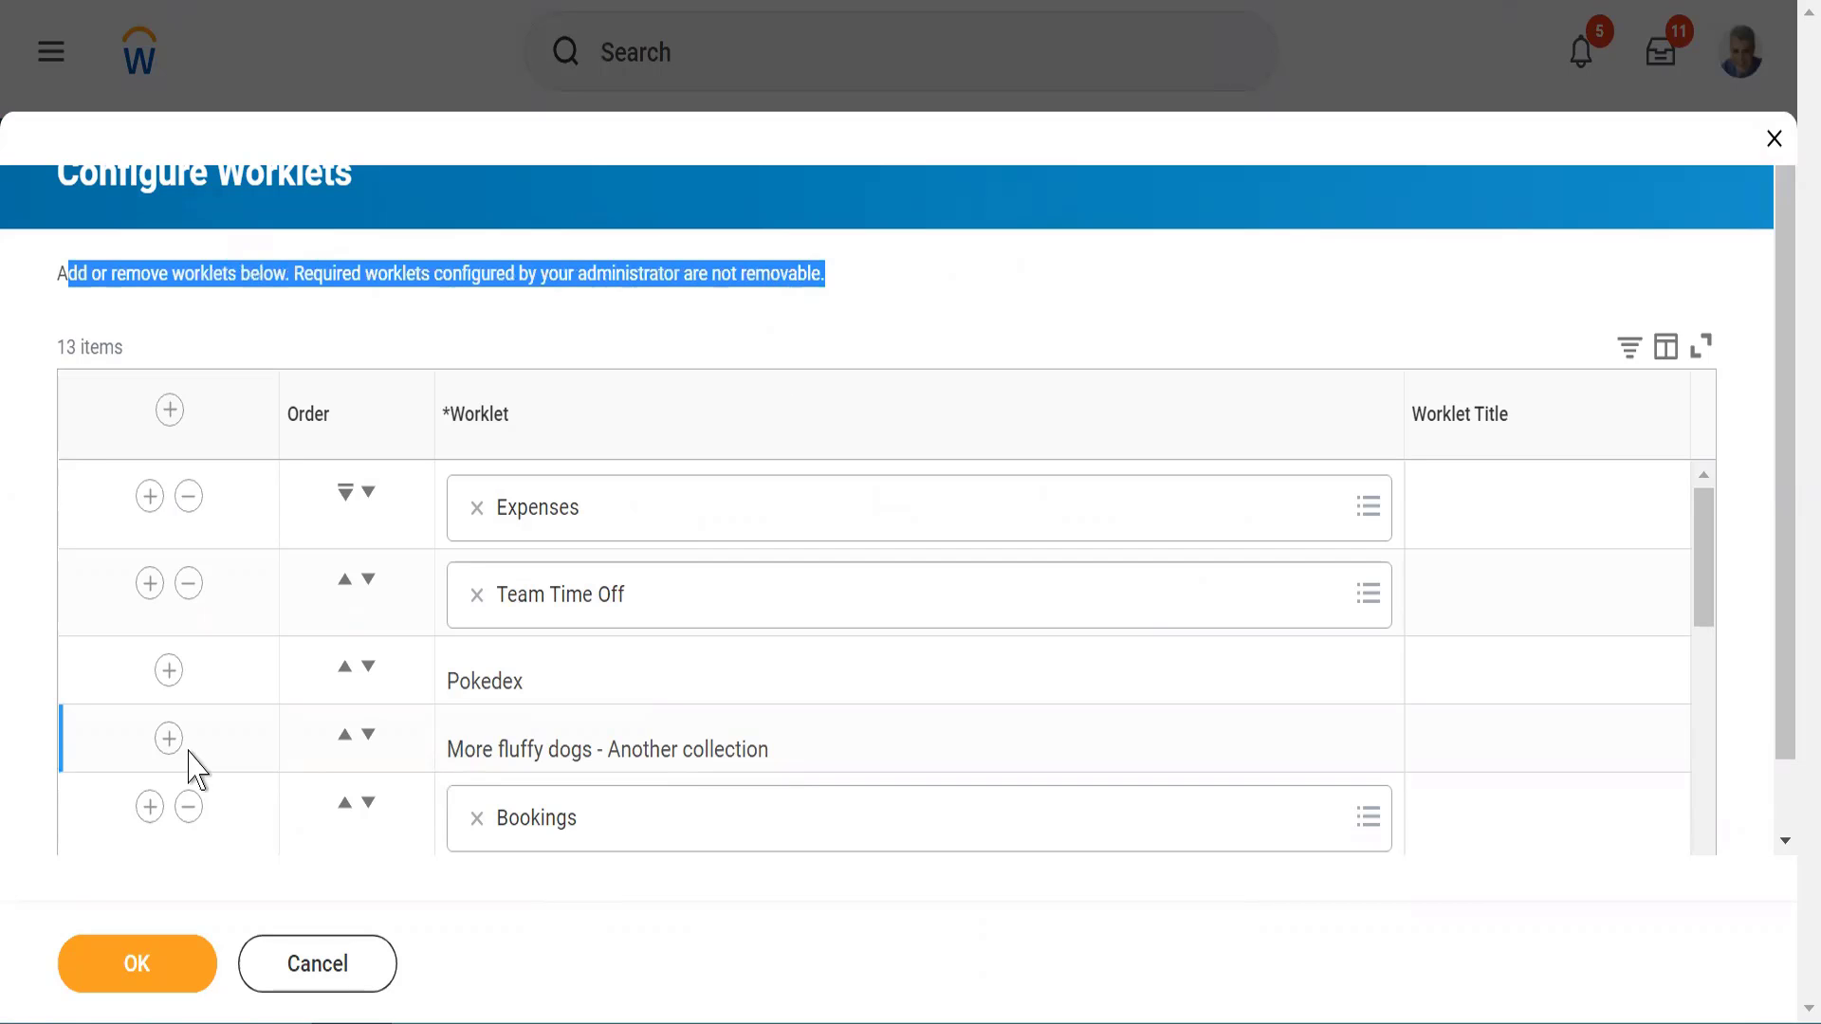
double_click(470, 681)
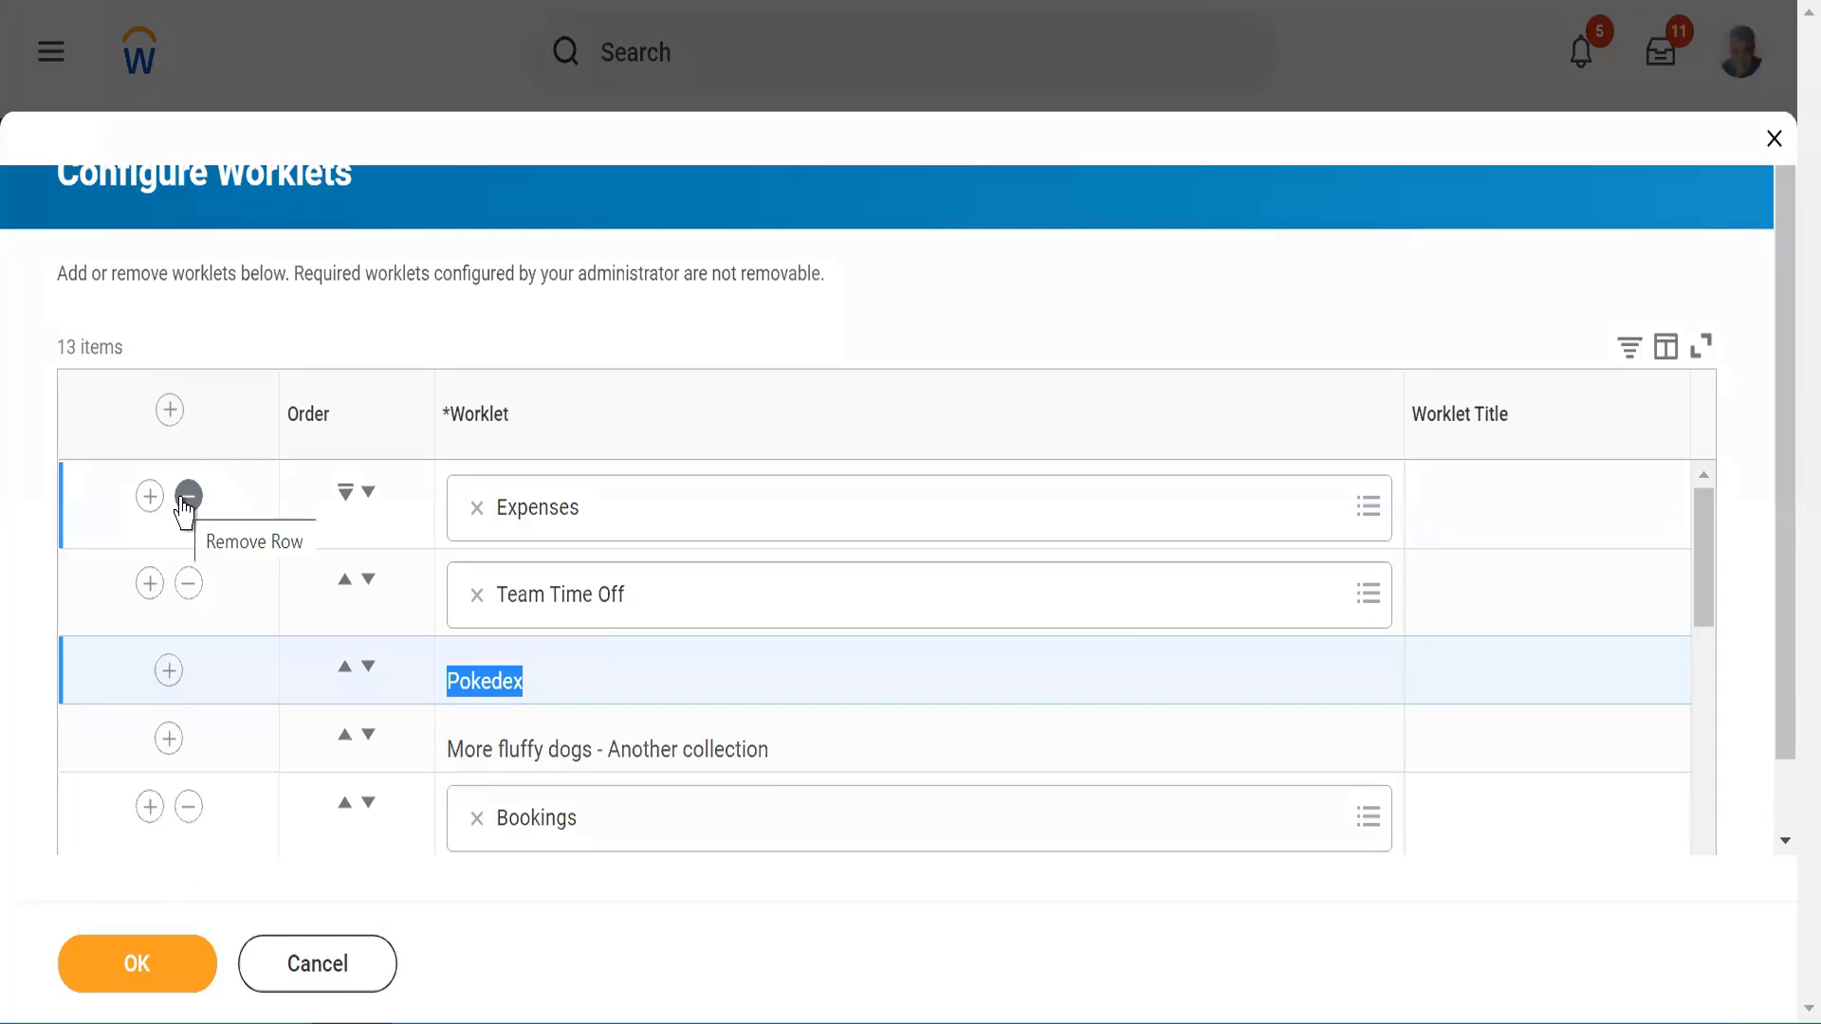
Add a worklet row at the start of the list, search for "absence", and select Sick Time Off Taken by Worker
left_click(168, 410)
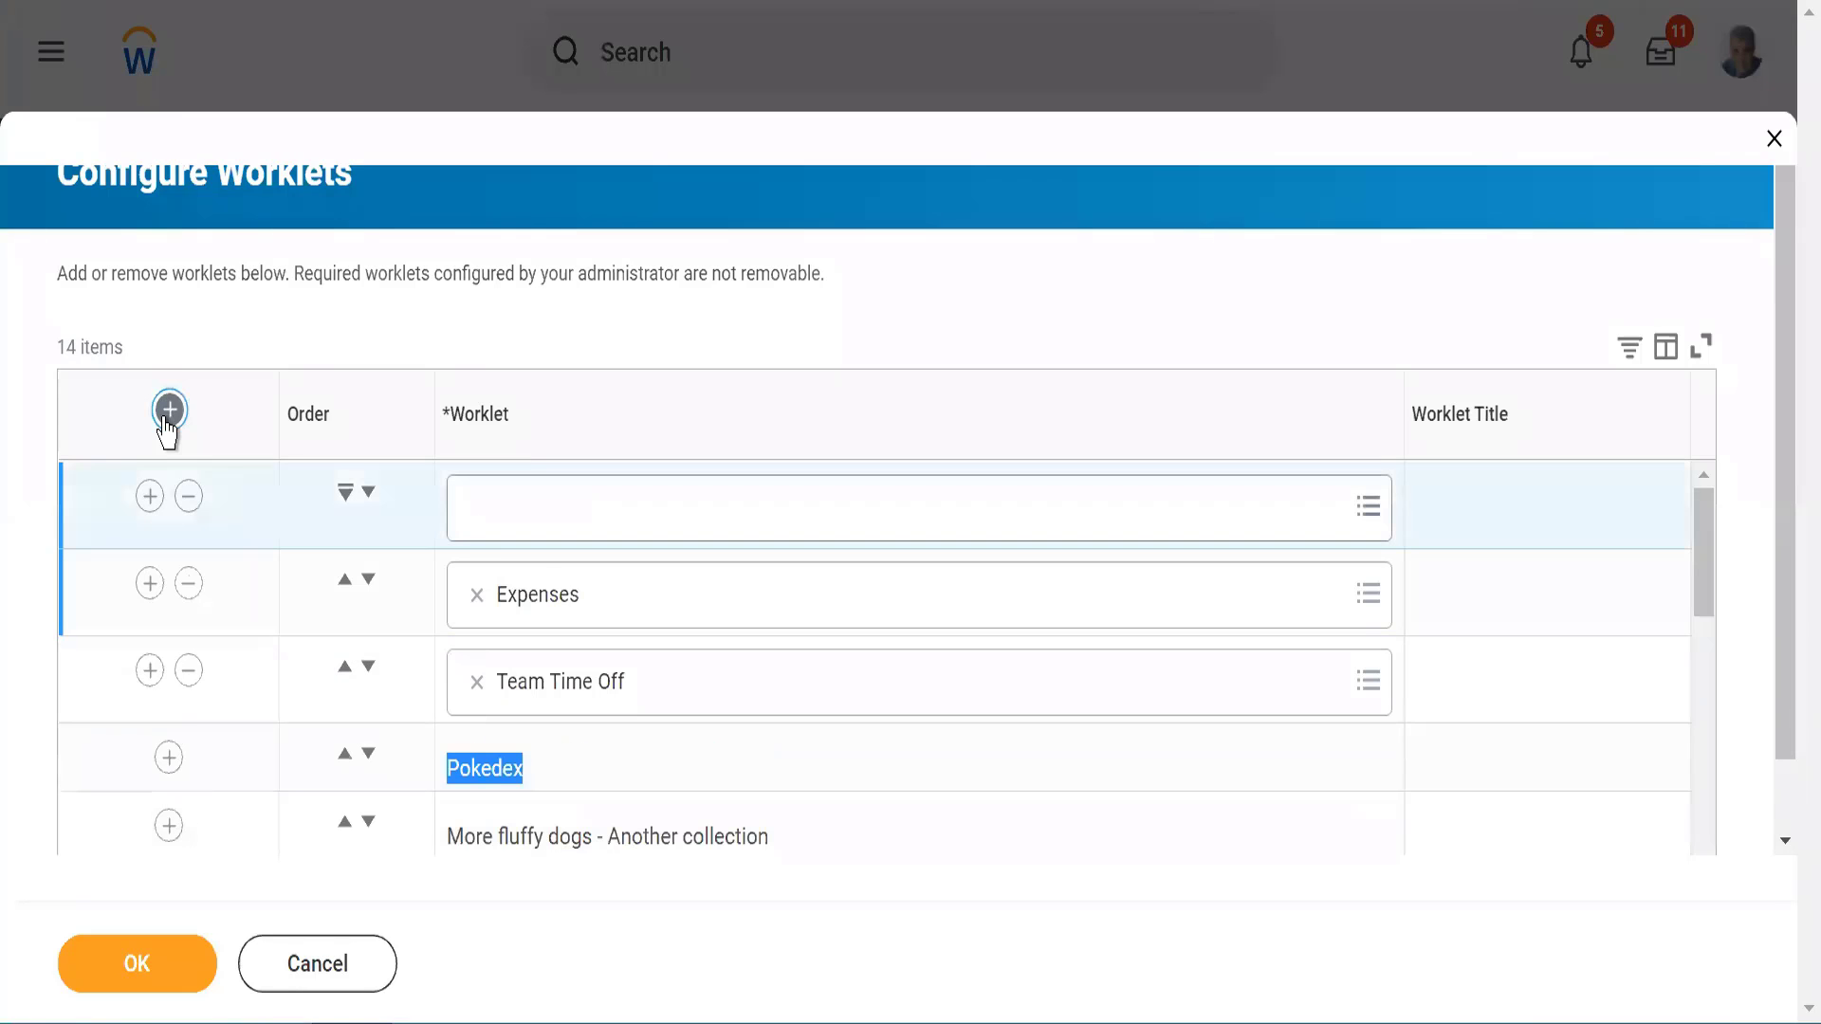
left_click(545, 505)
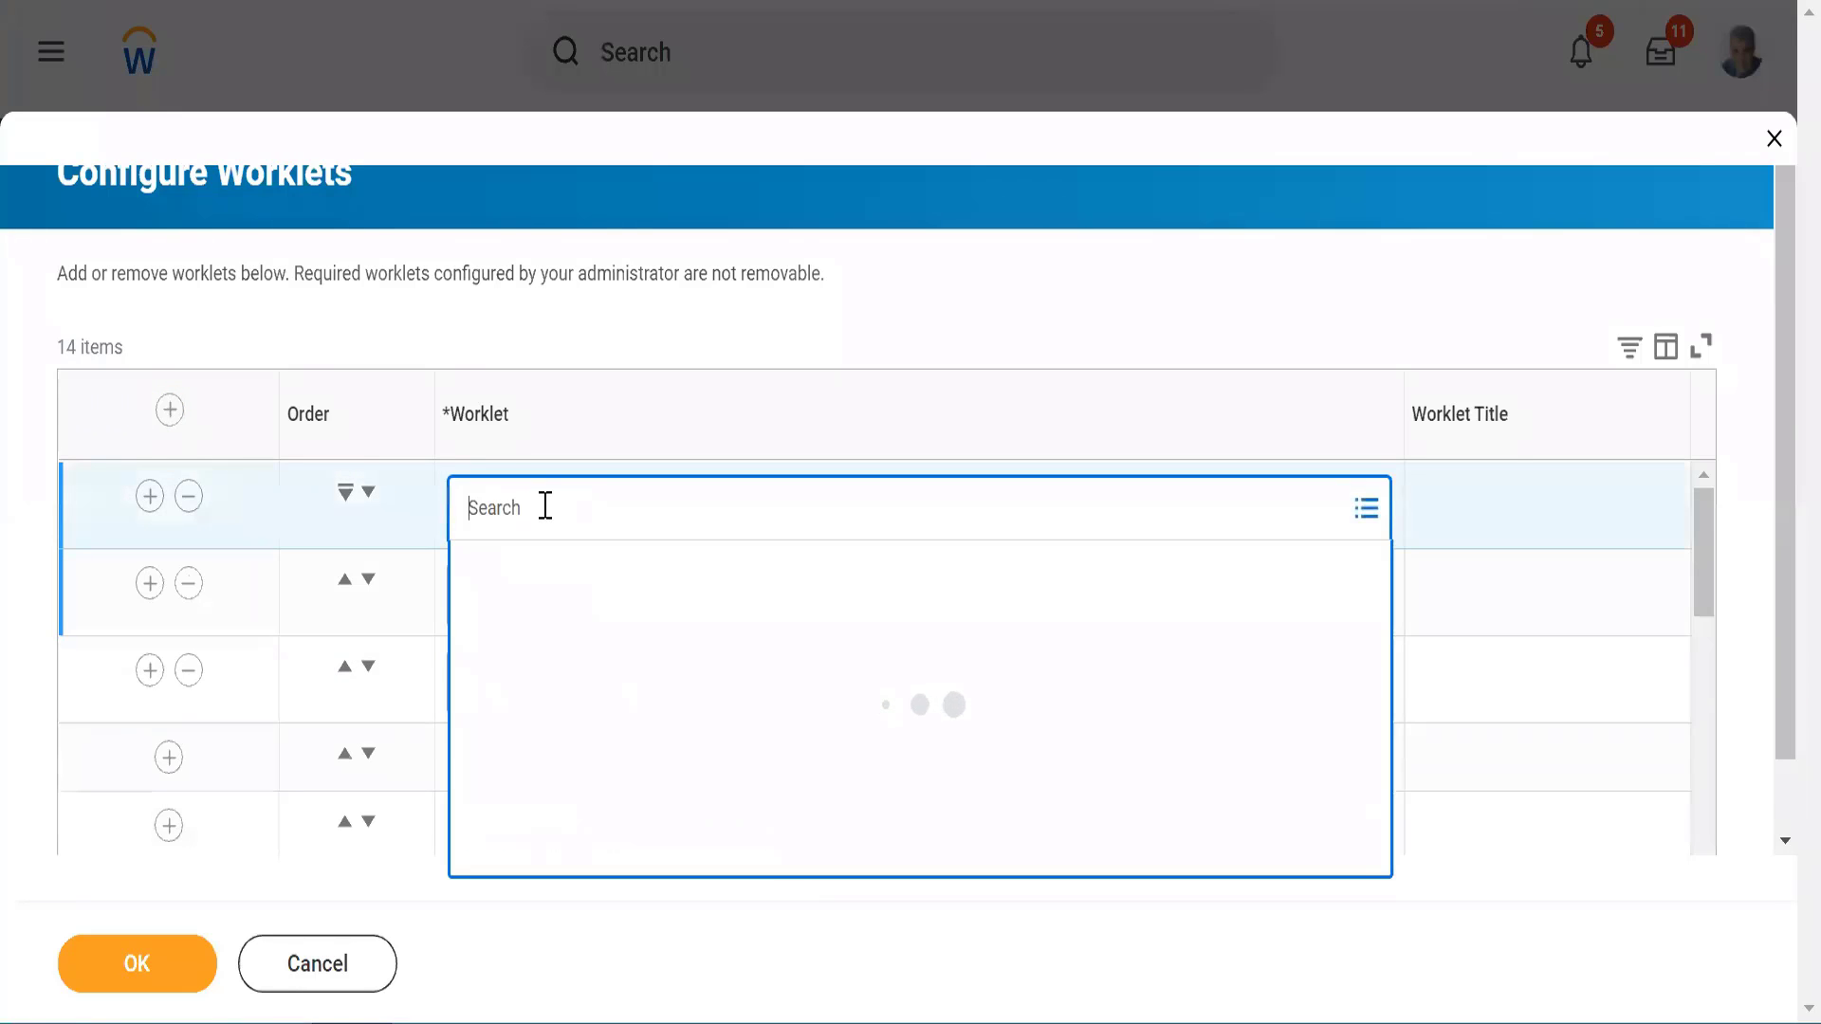
type("absence")
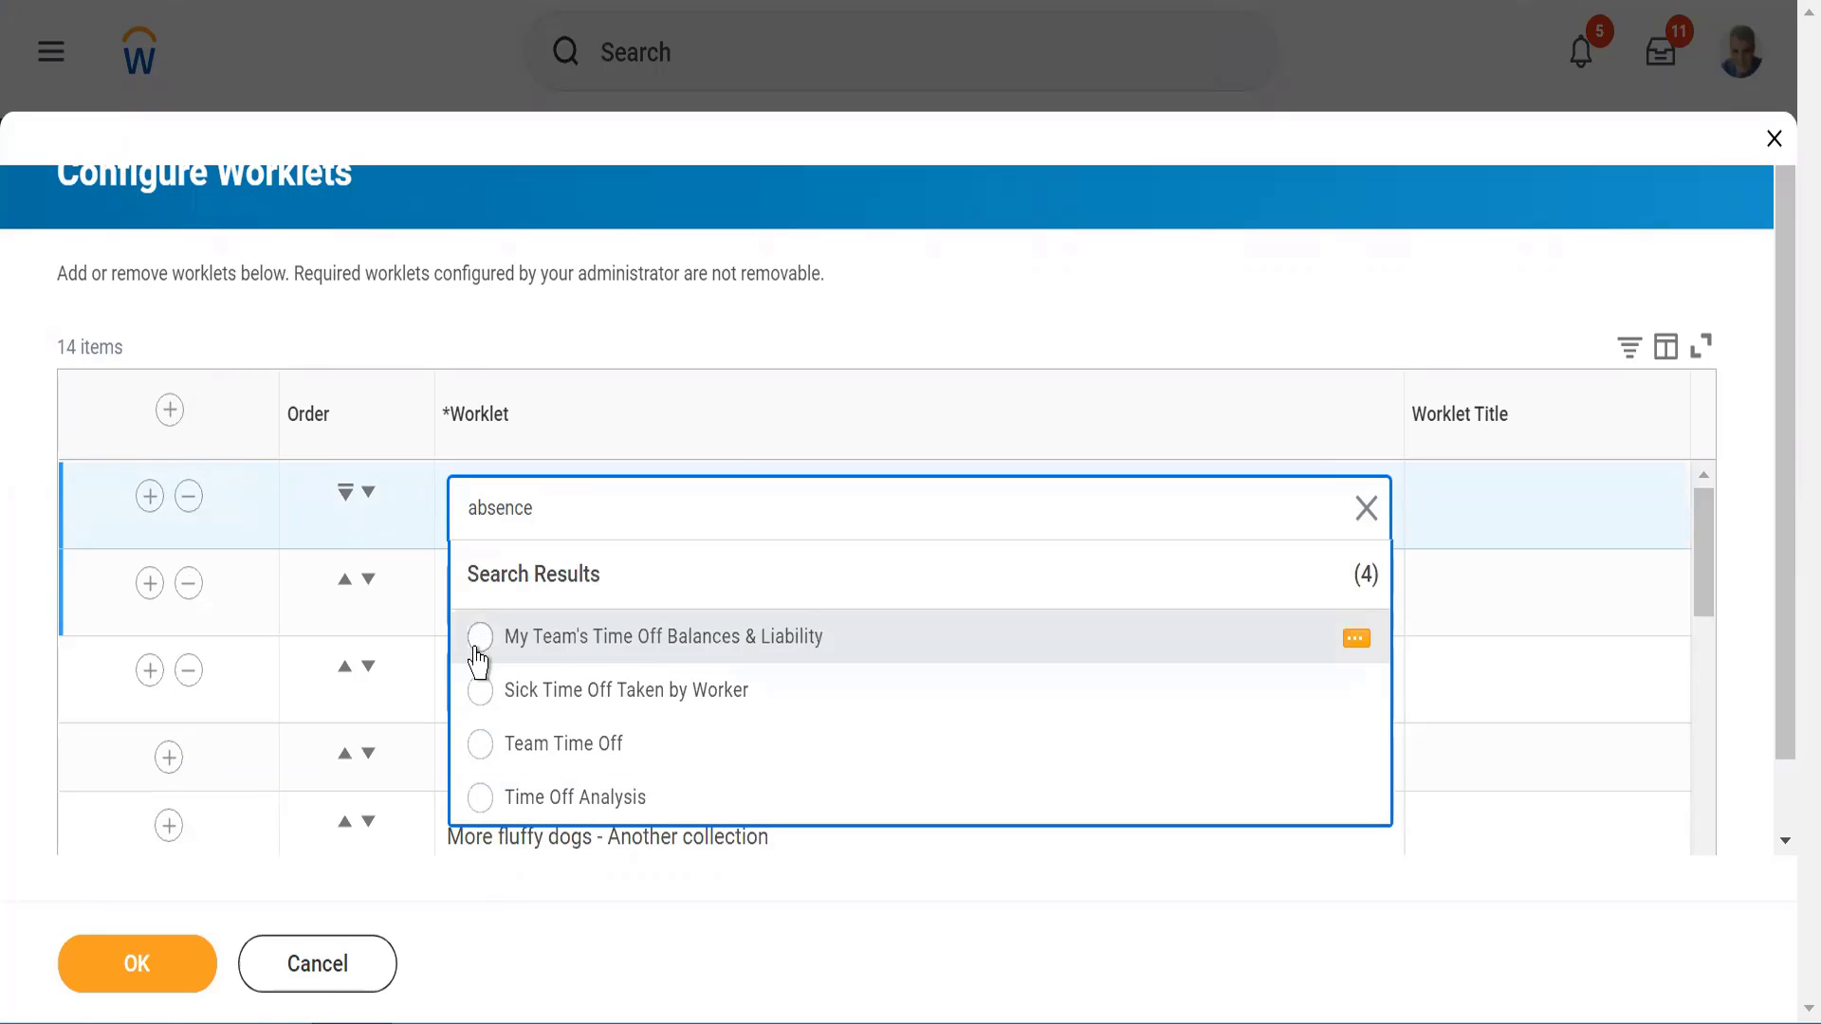
left_click(479, 709)
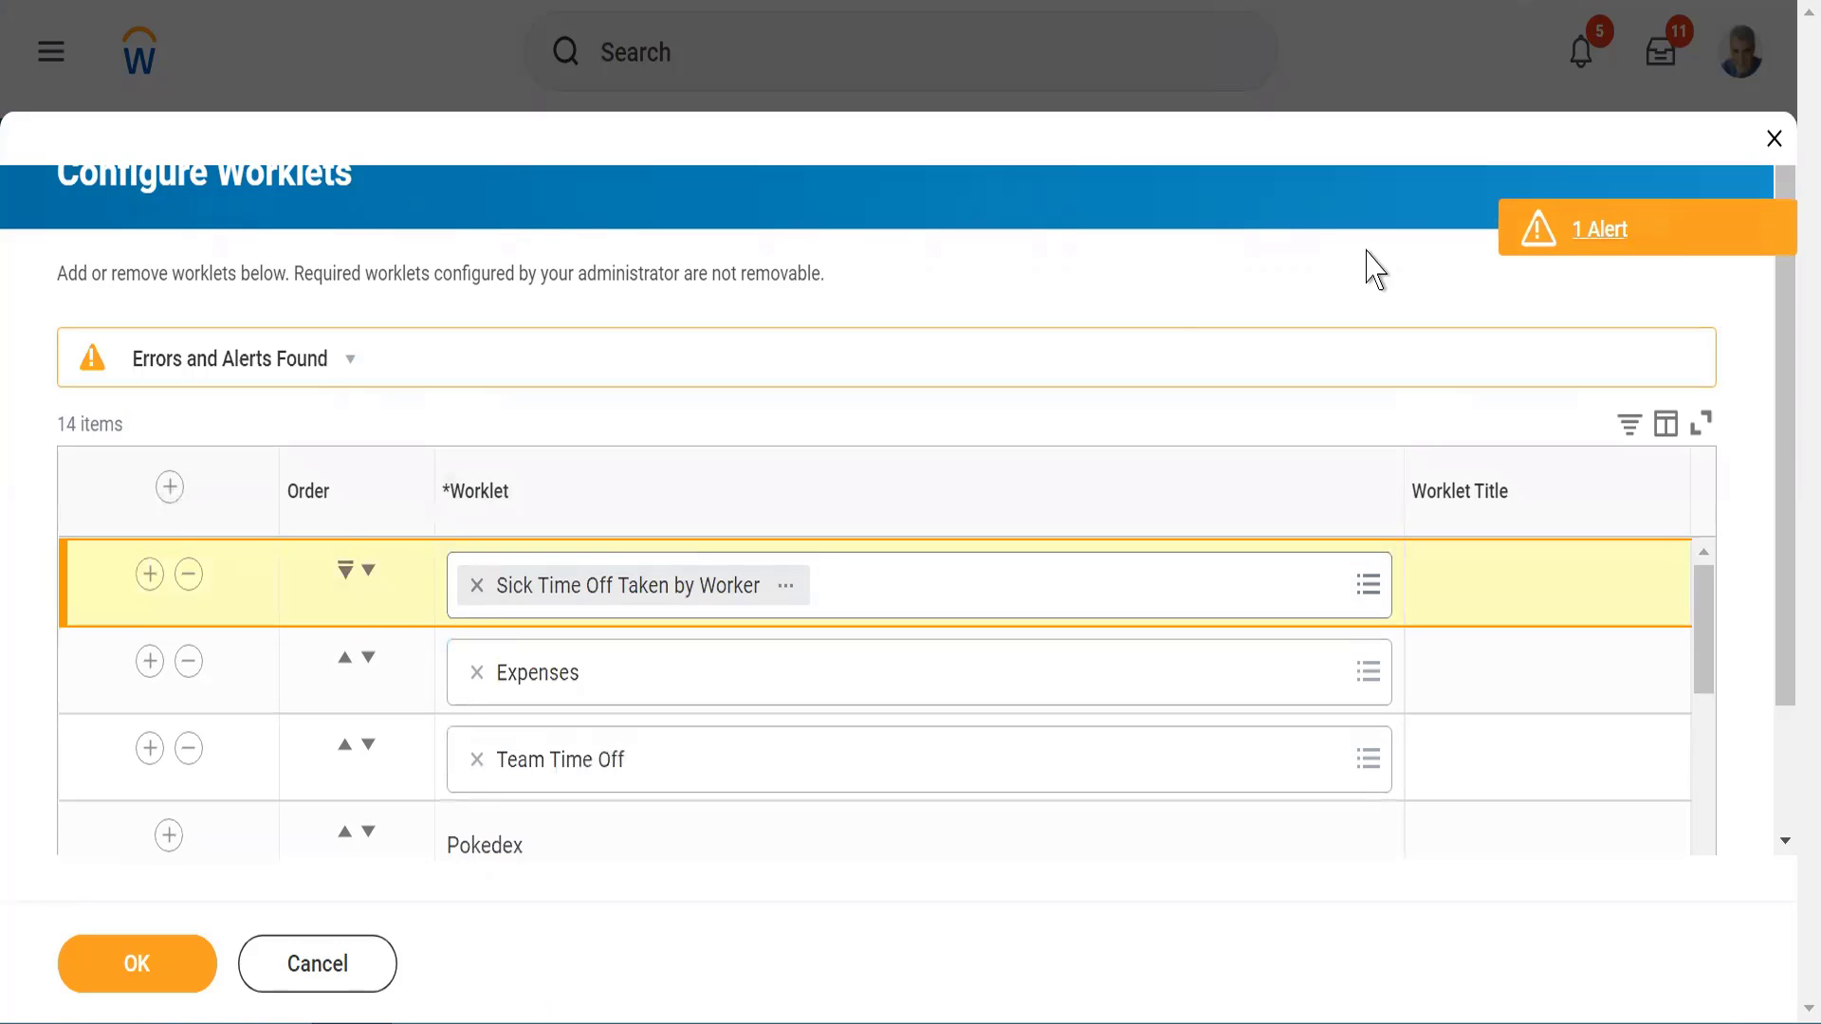
Open the alert for the new worklet row, read its message, and close it
left_click(1715, 225)
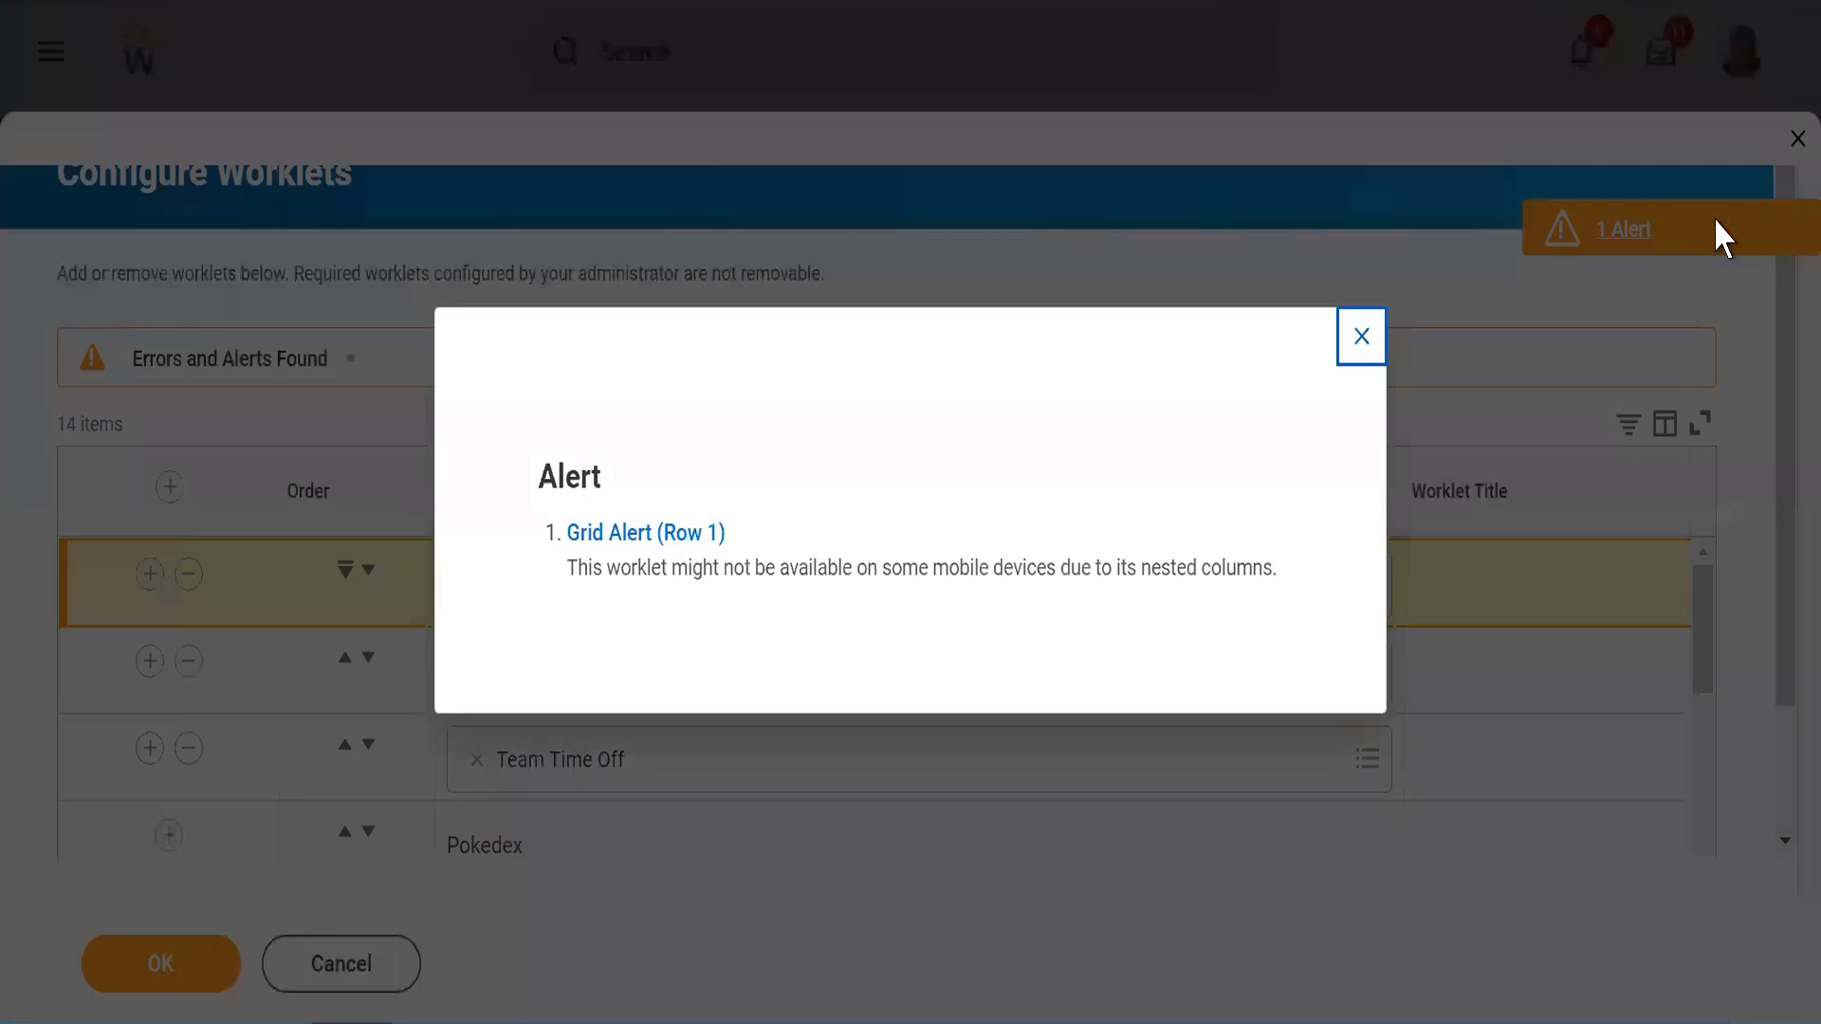
triple_click(630, 566)
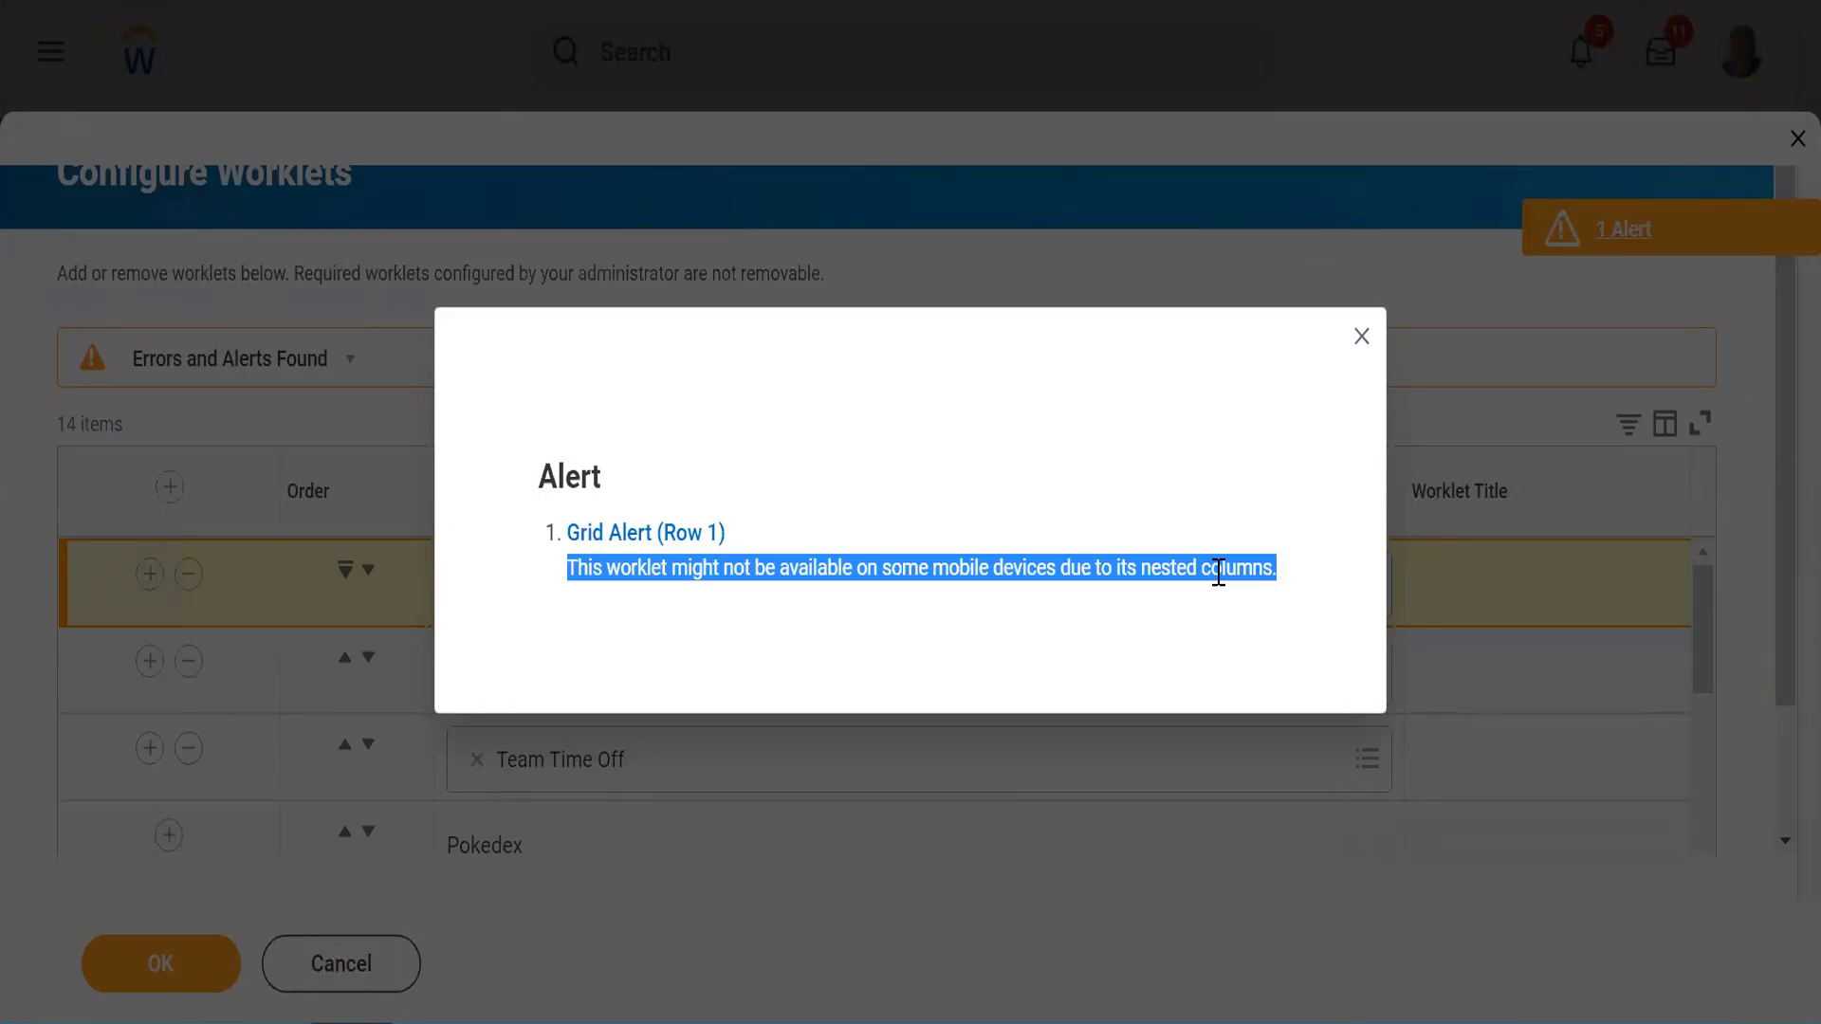
left_click(1360, 337)
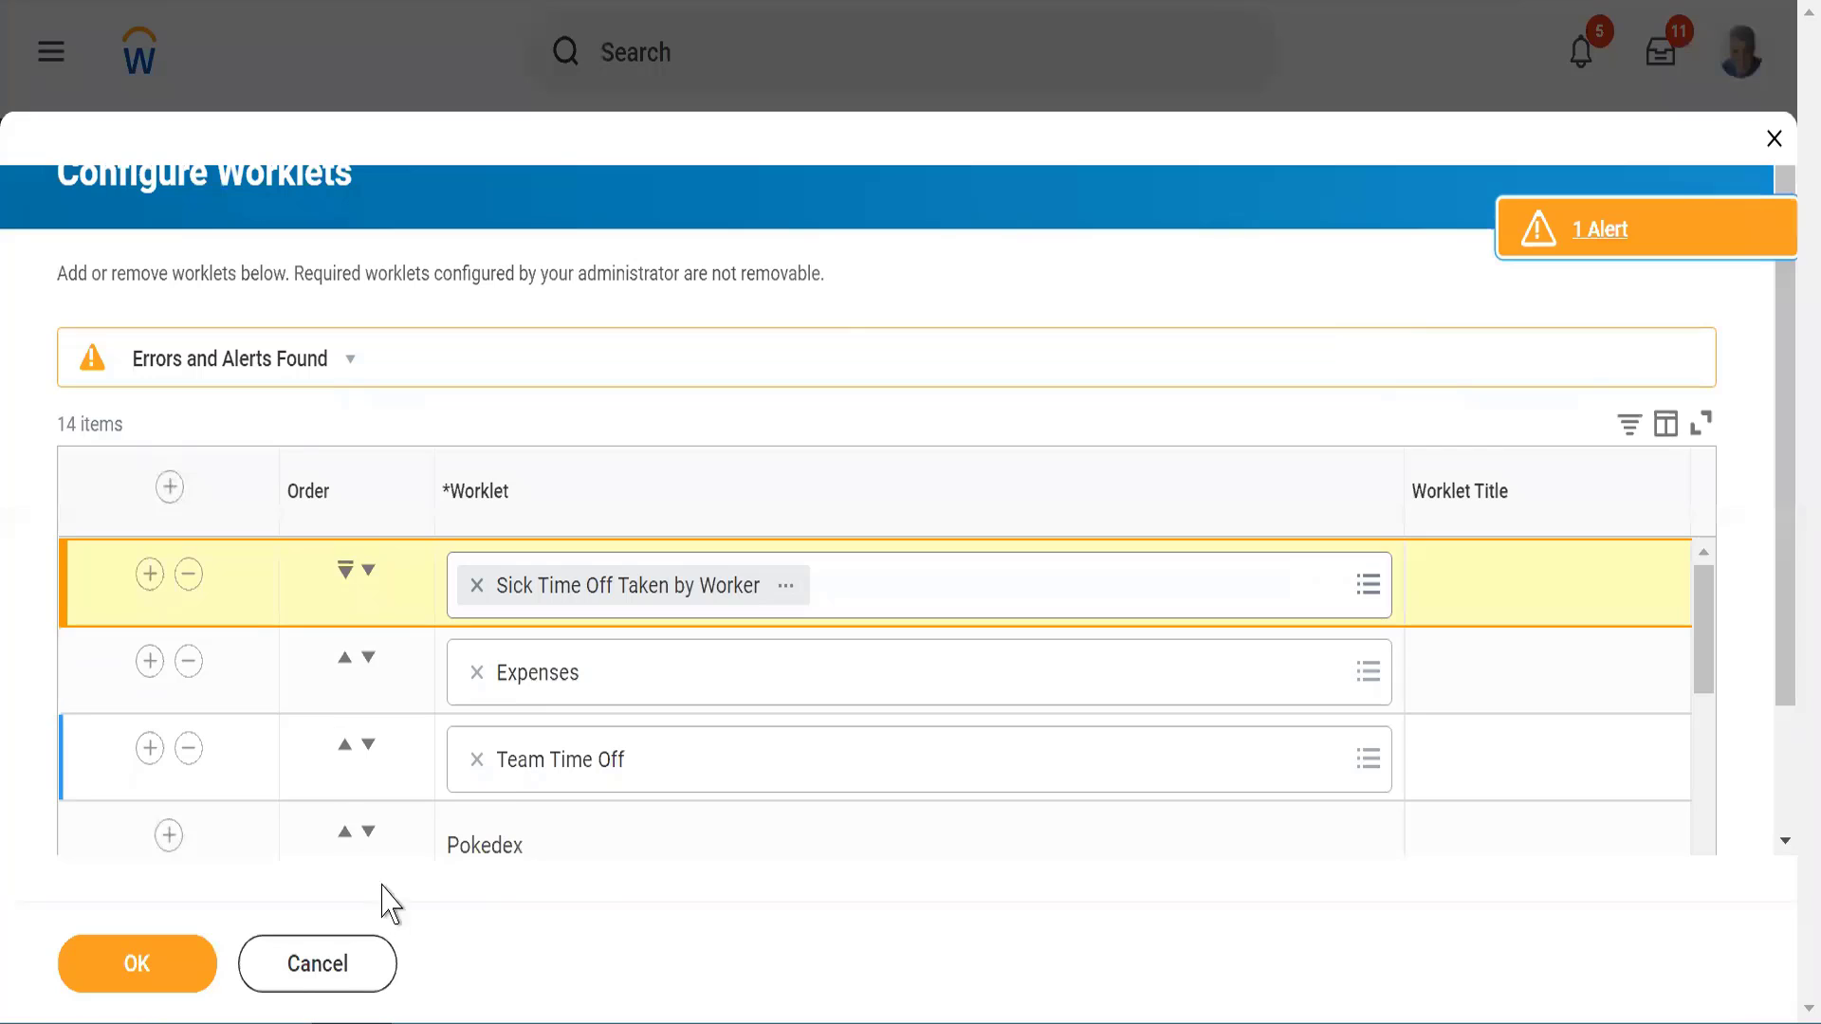
Save the worklet configuration, check the item count above the saved list, and finish the task
left_click(139, 976)
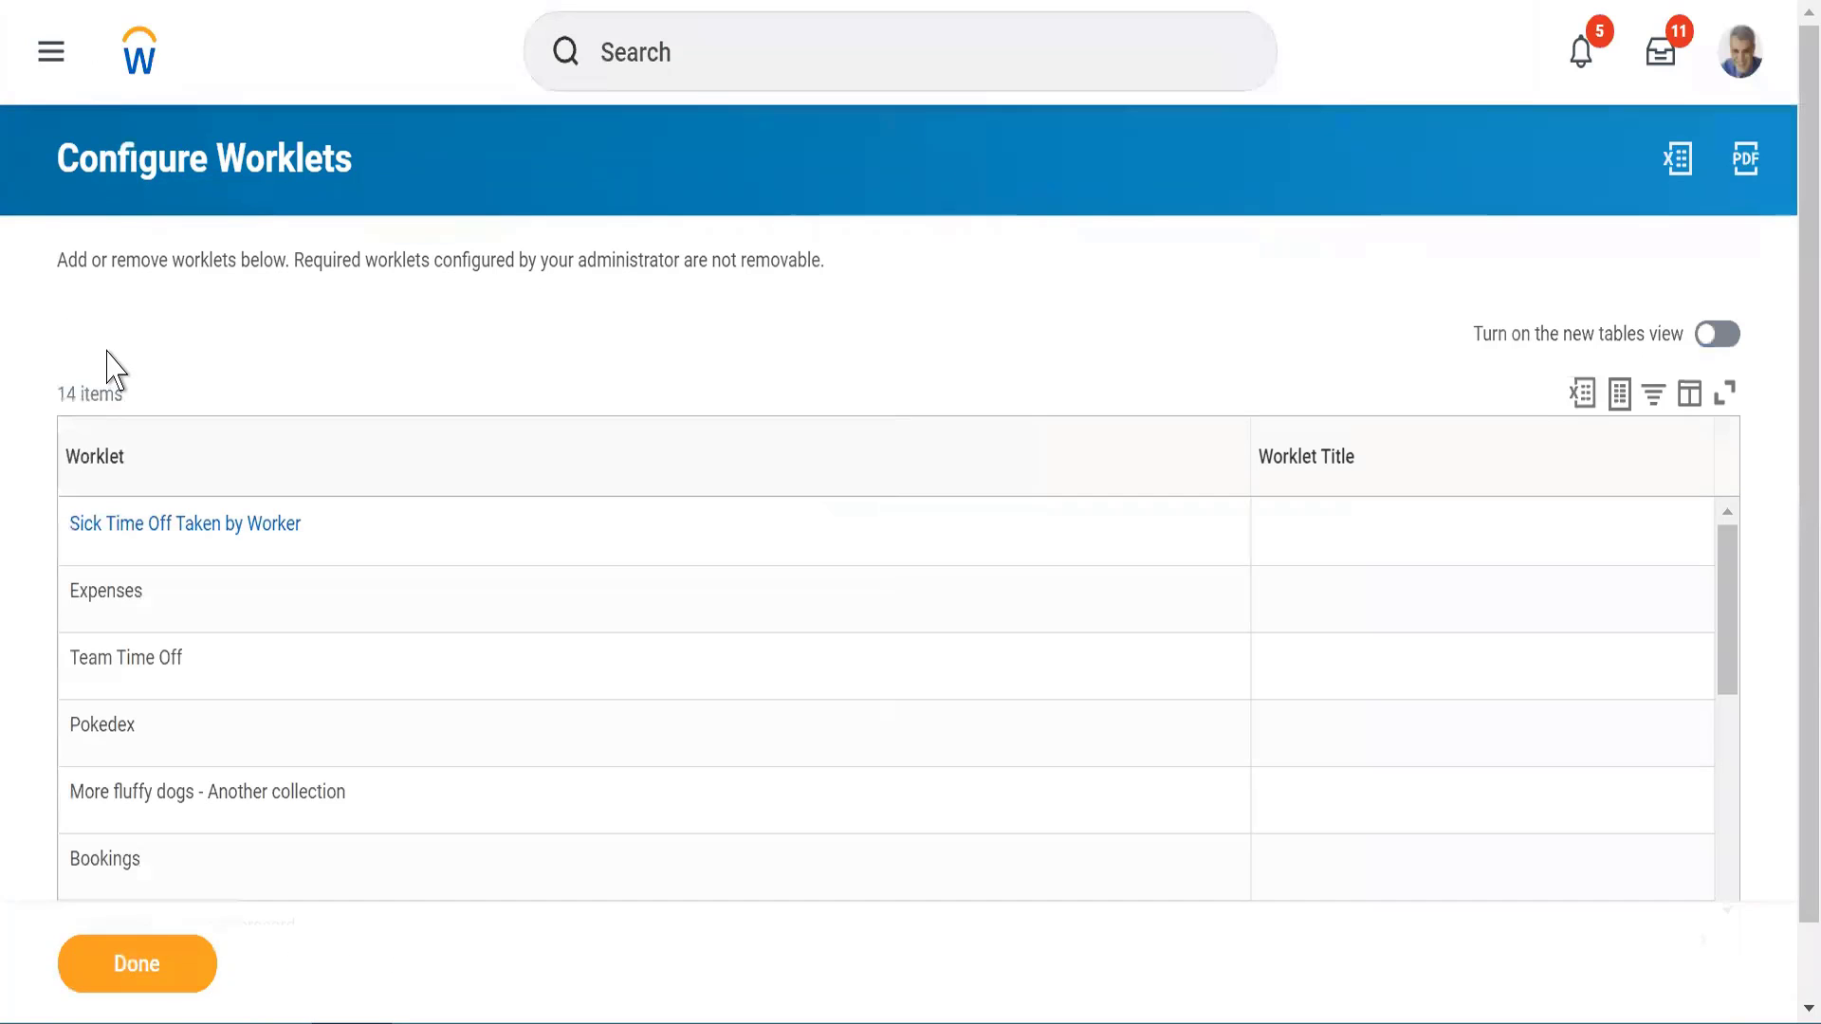
triple_click(74, 395)
left_click(202, 392)
triple_click(54, 415)
left_click(118, 968)
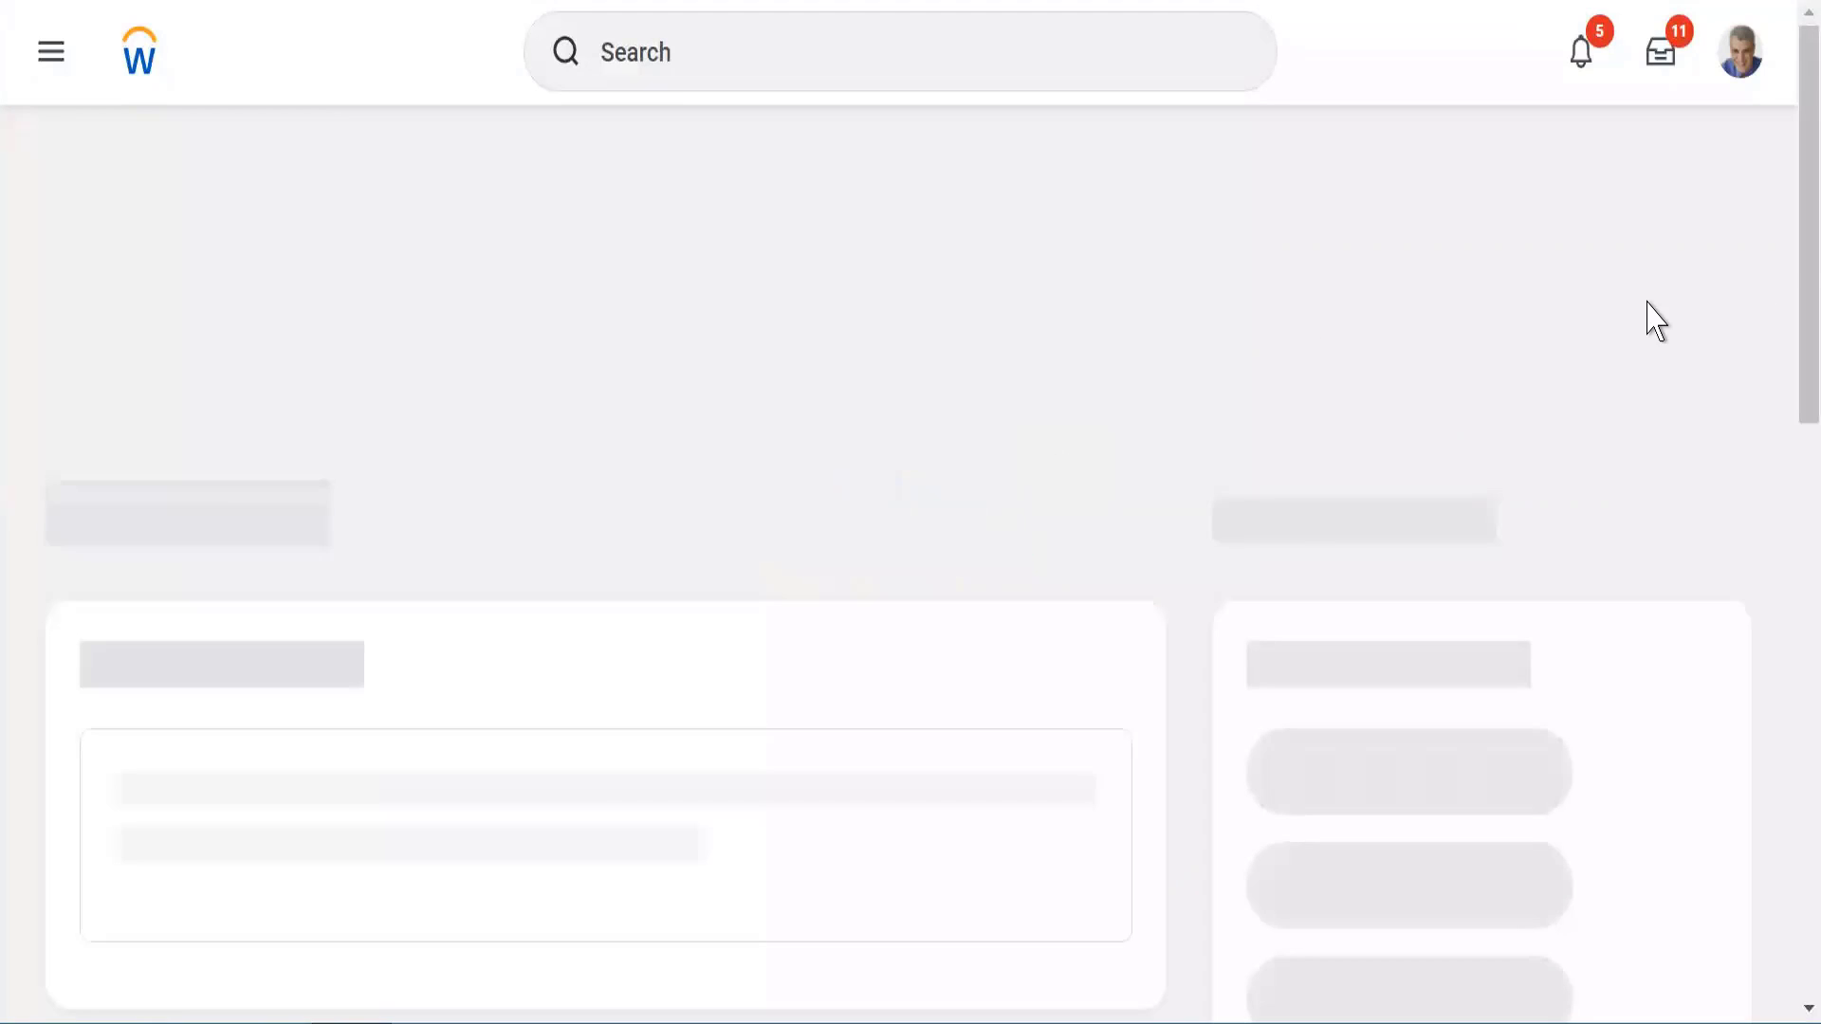
Show all apps from Quick Tasks on the home page, look over the configured worklets, and close the overview
scroll(1788, 474, "down", 7)
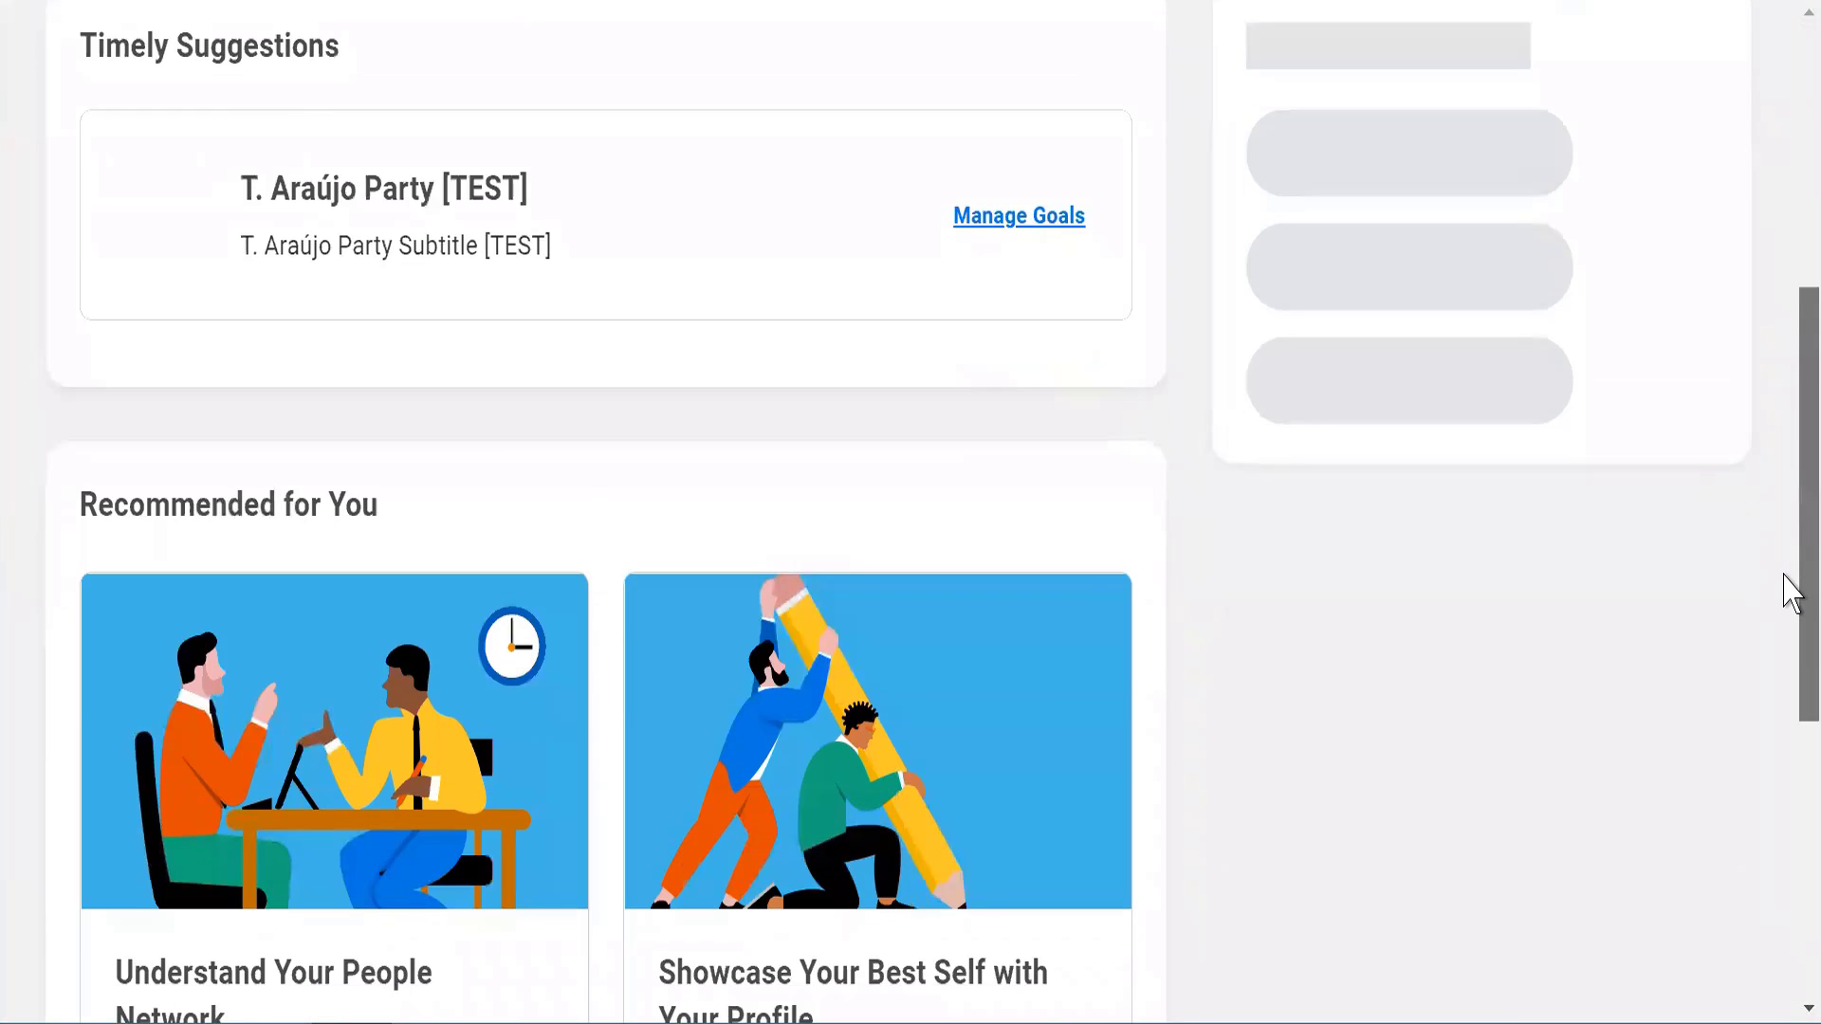
scroll(1782, 598, "down", 2)
scroll(1782, 597, "up", 8)
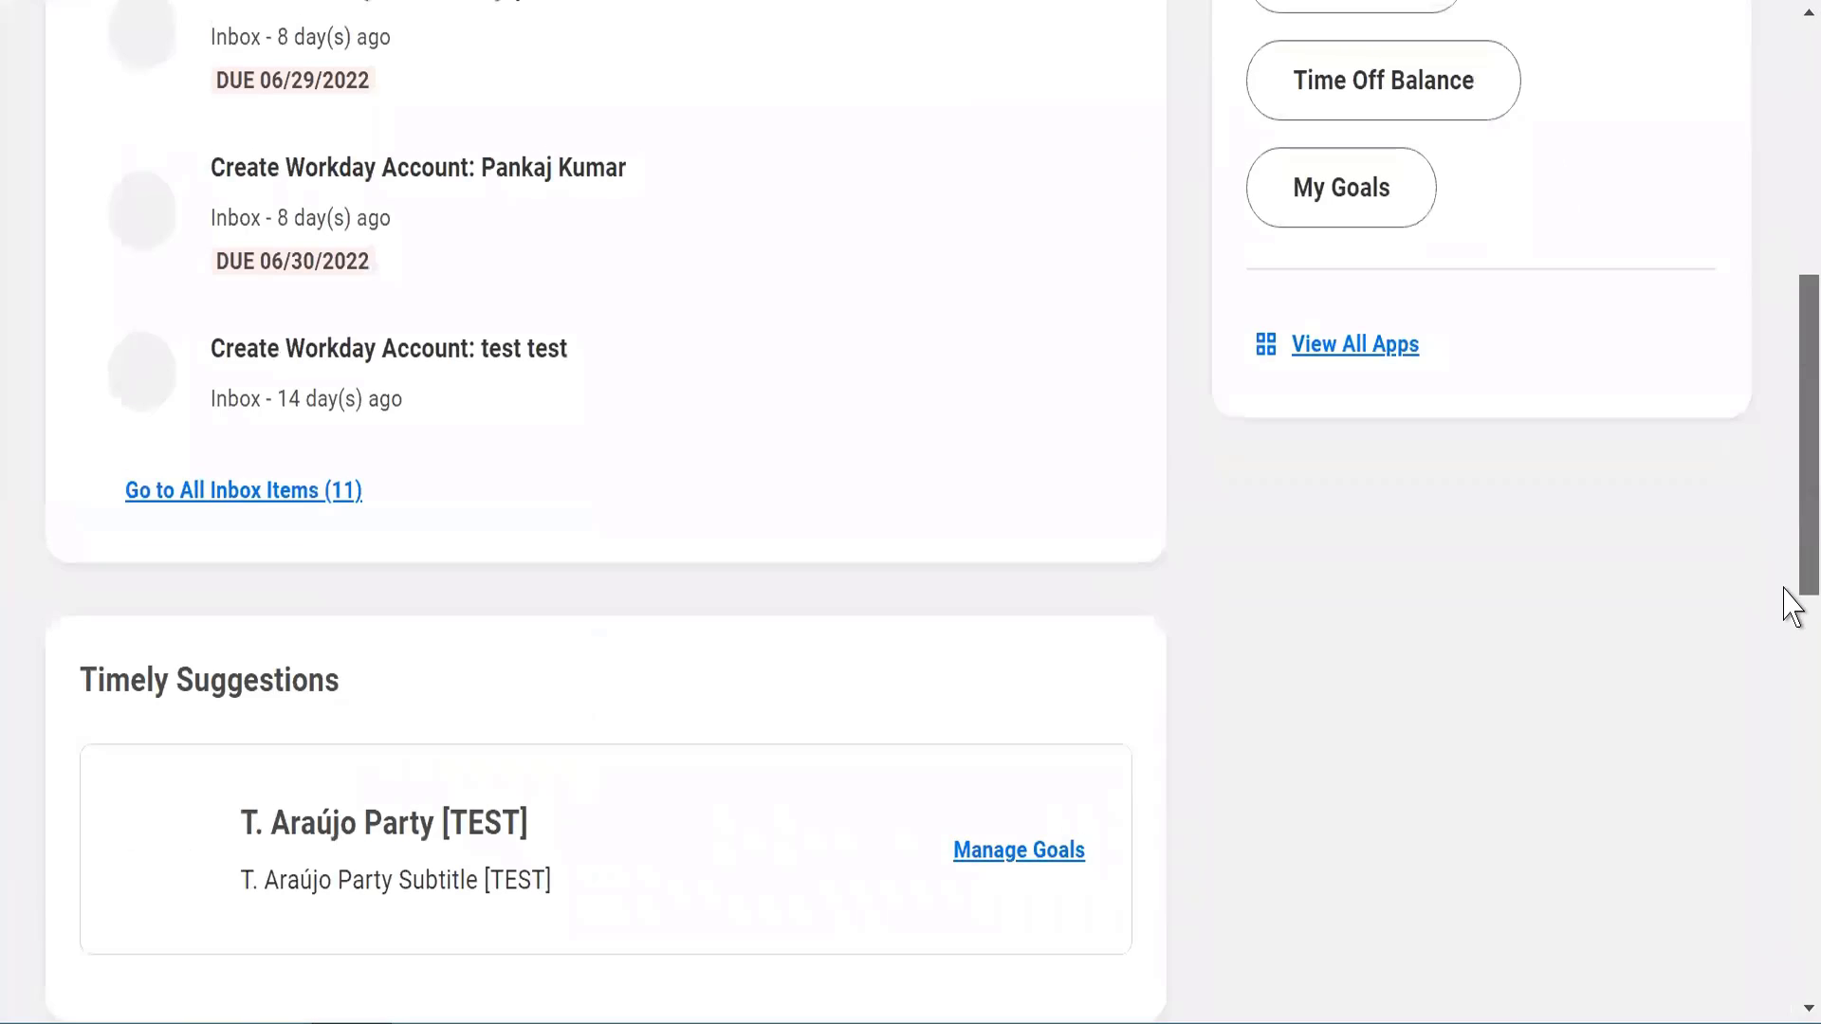
left_click(1340, 351)
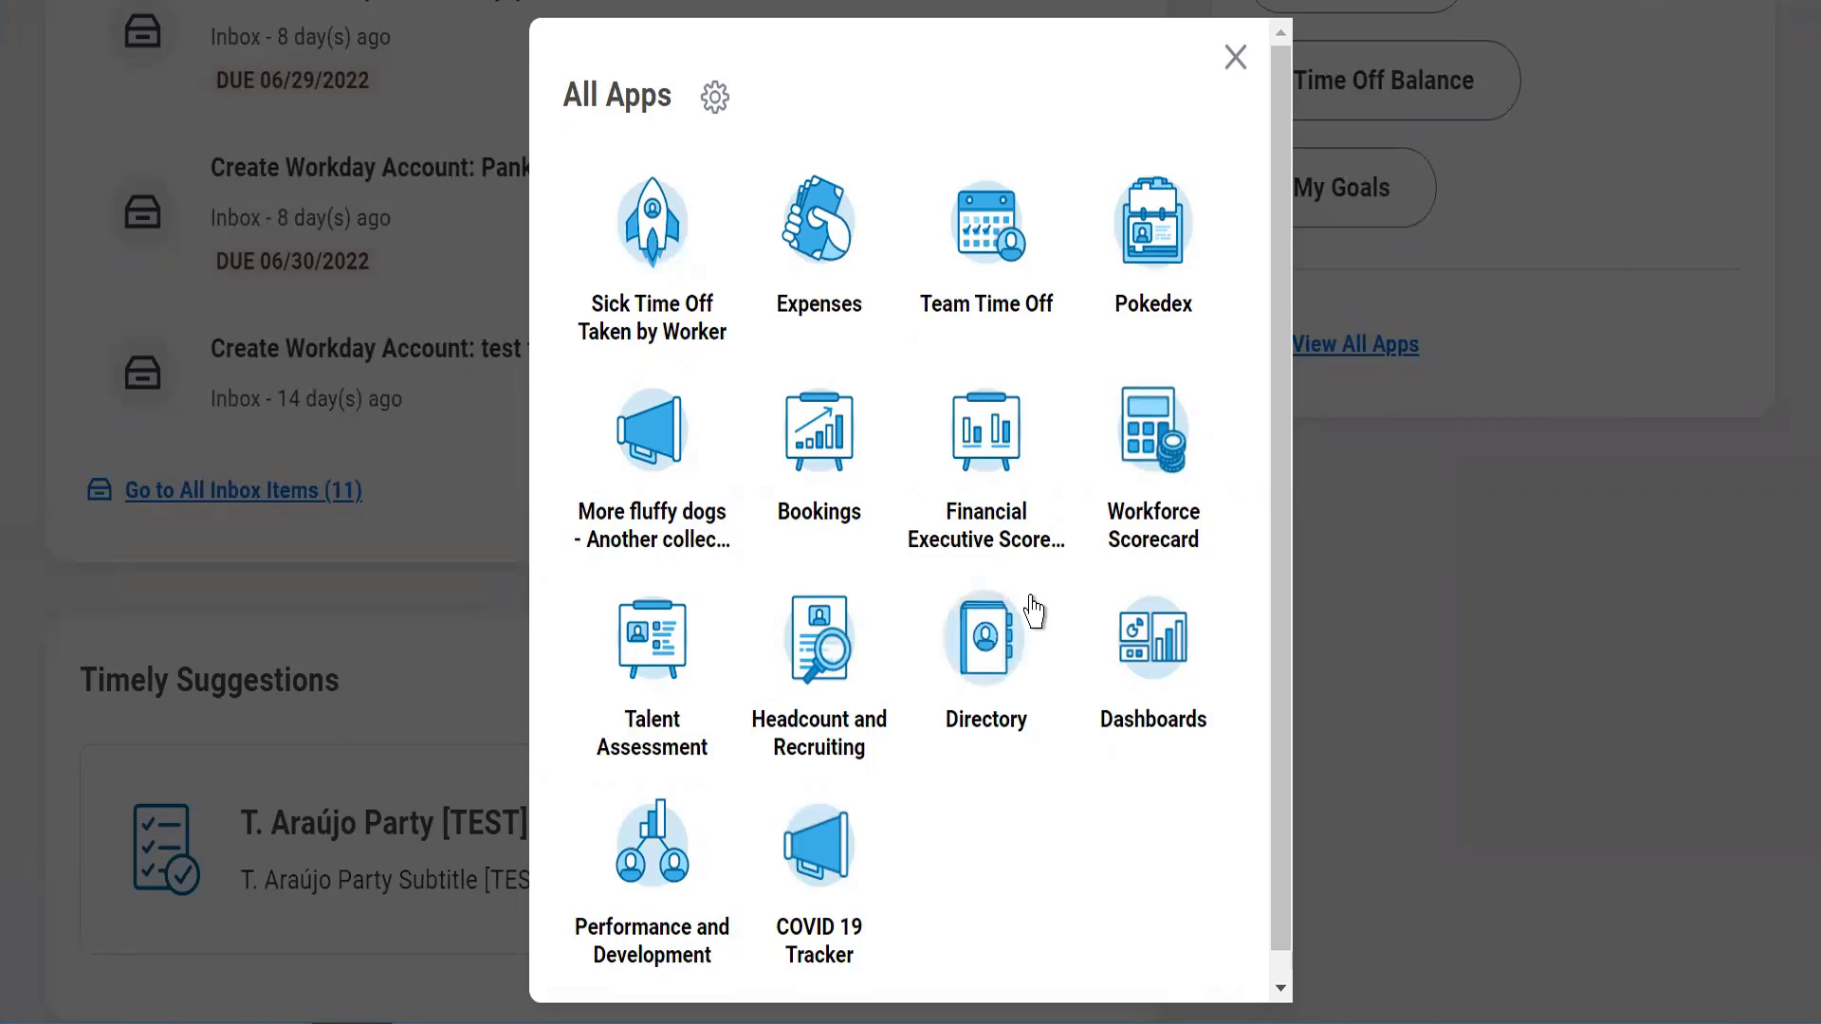
left_click(1235, 59)
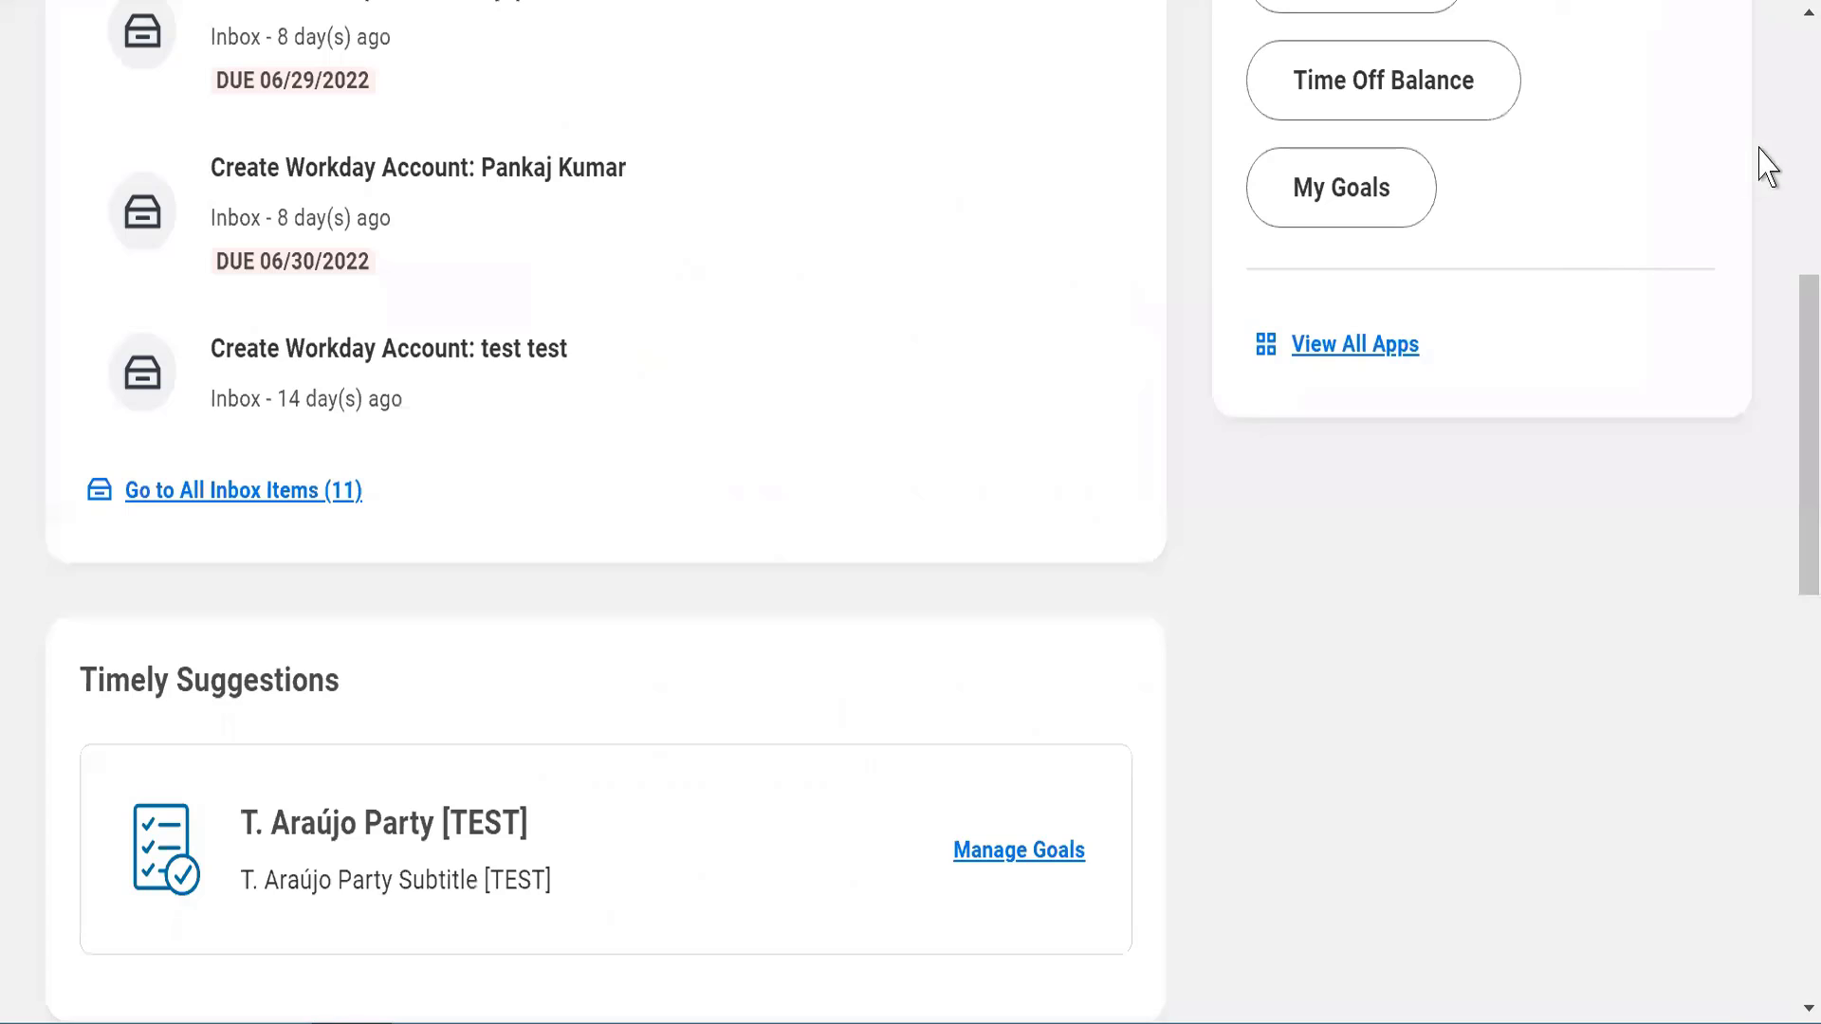
Examine the global search's recent searches and its search categories, and close it without searching
scroll(1791, 93, "up", 10)
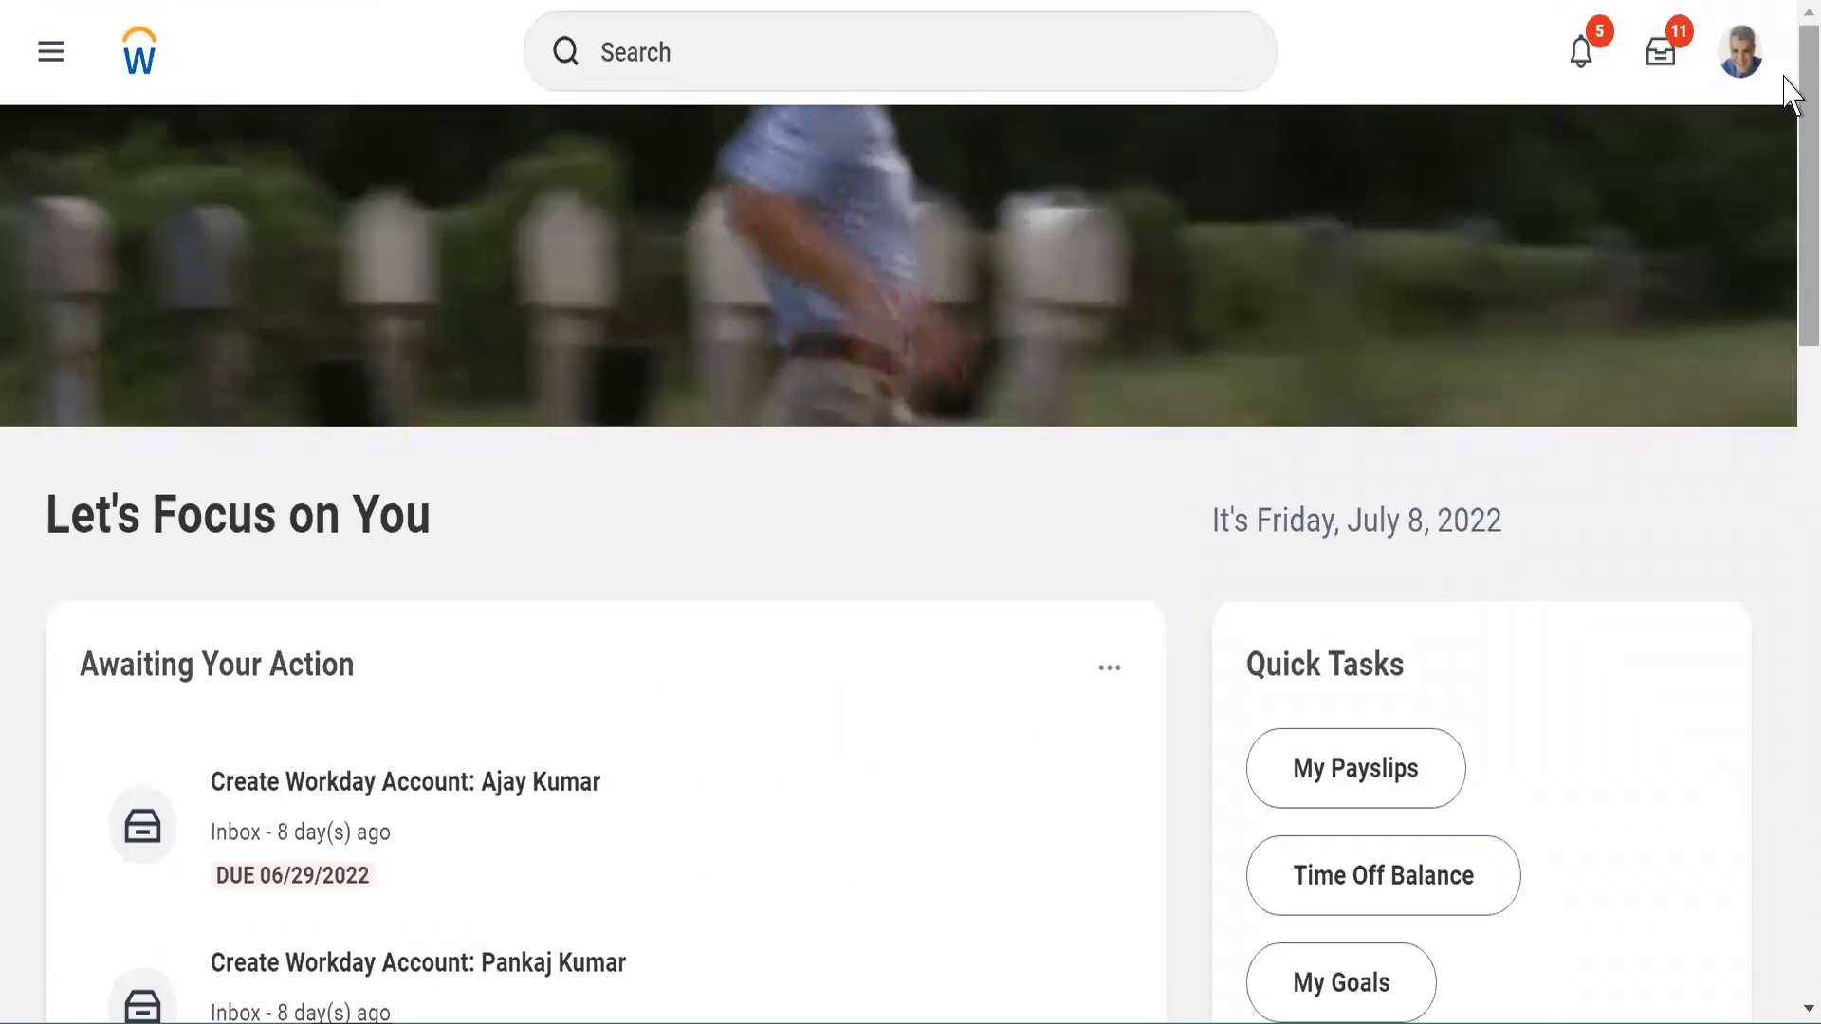
left_click(616, 66)
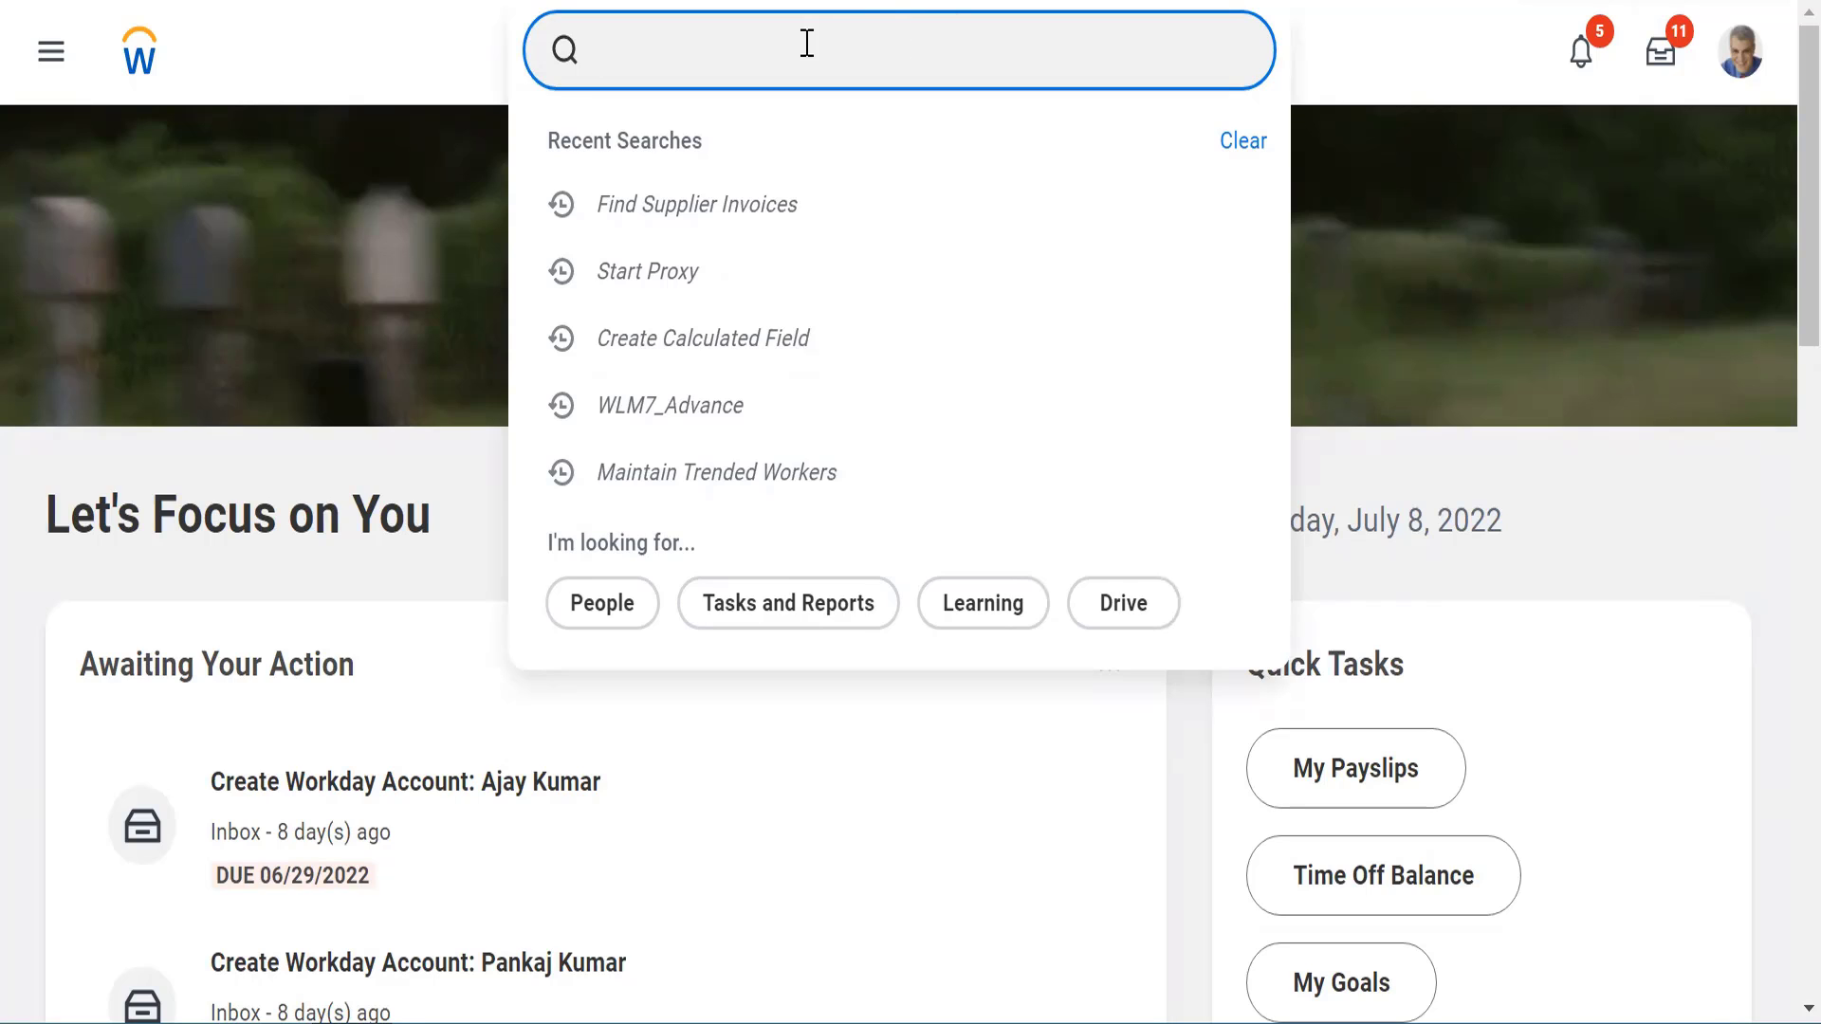
left_click(455, 55)
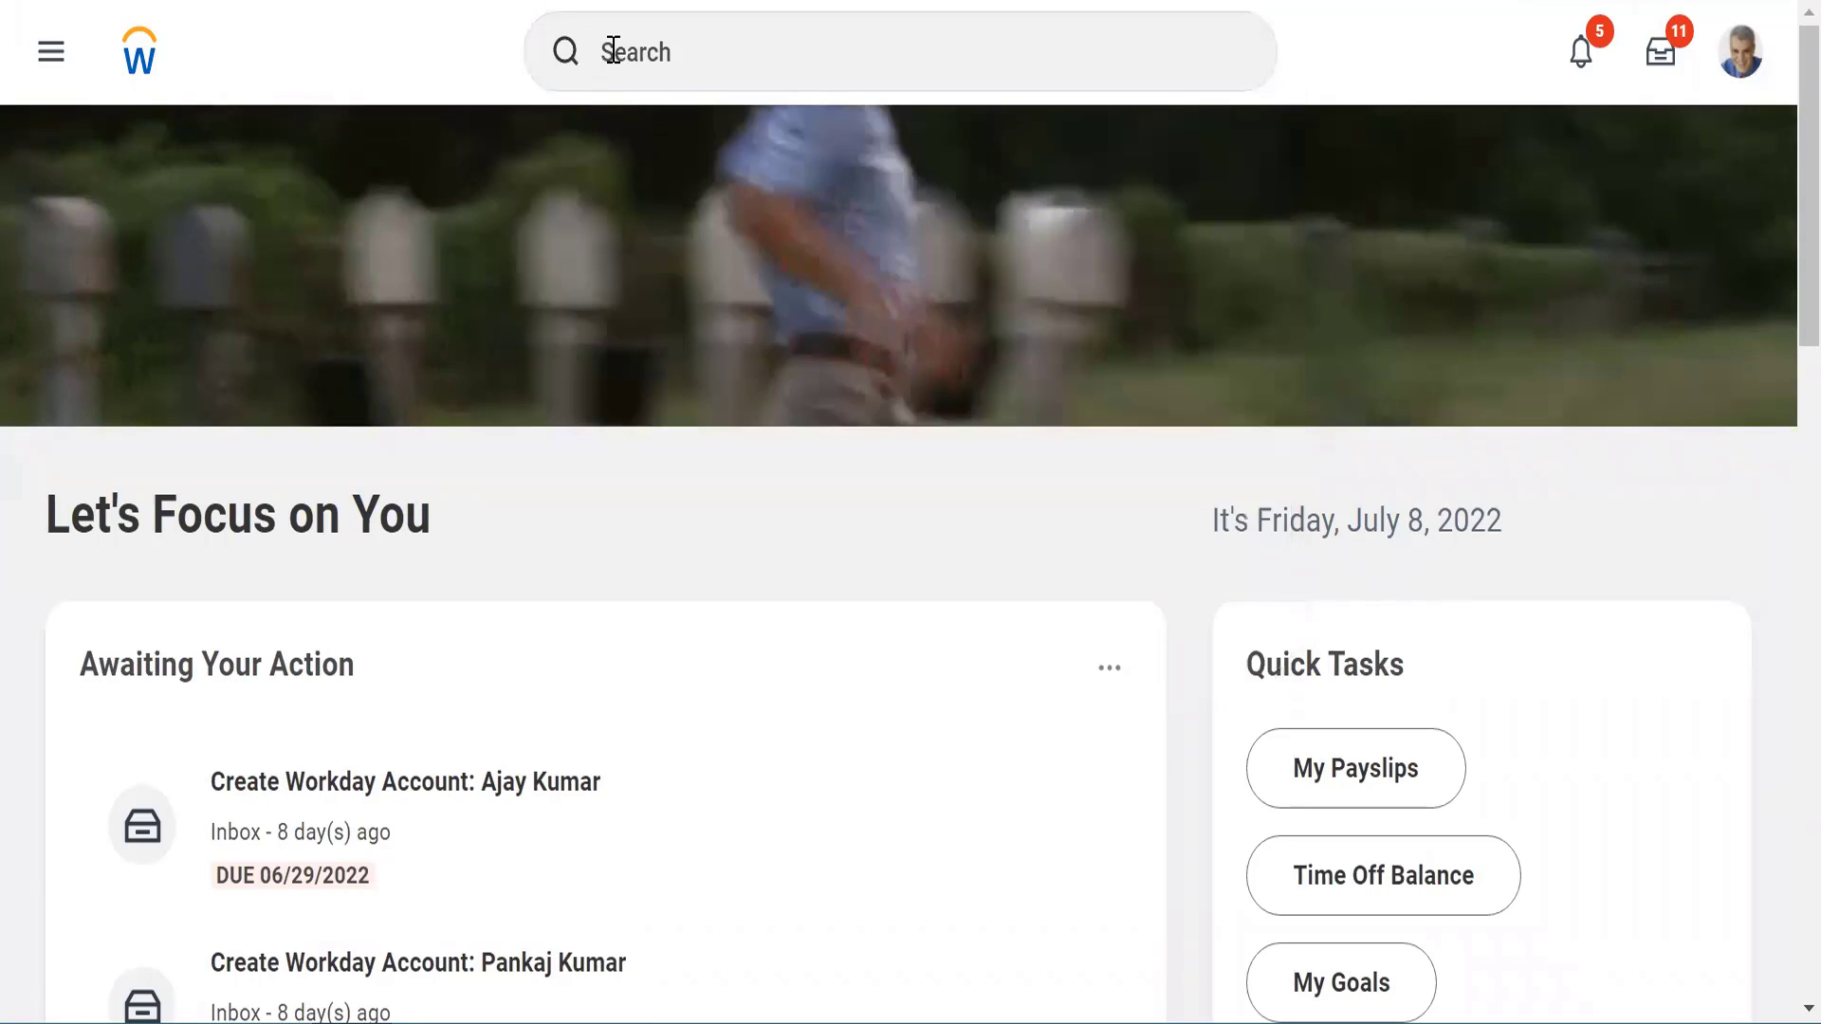
left_click(613, 50)
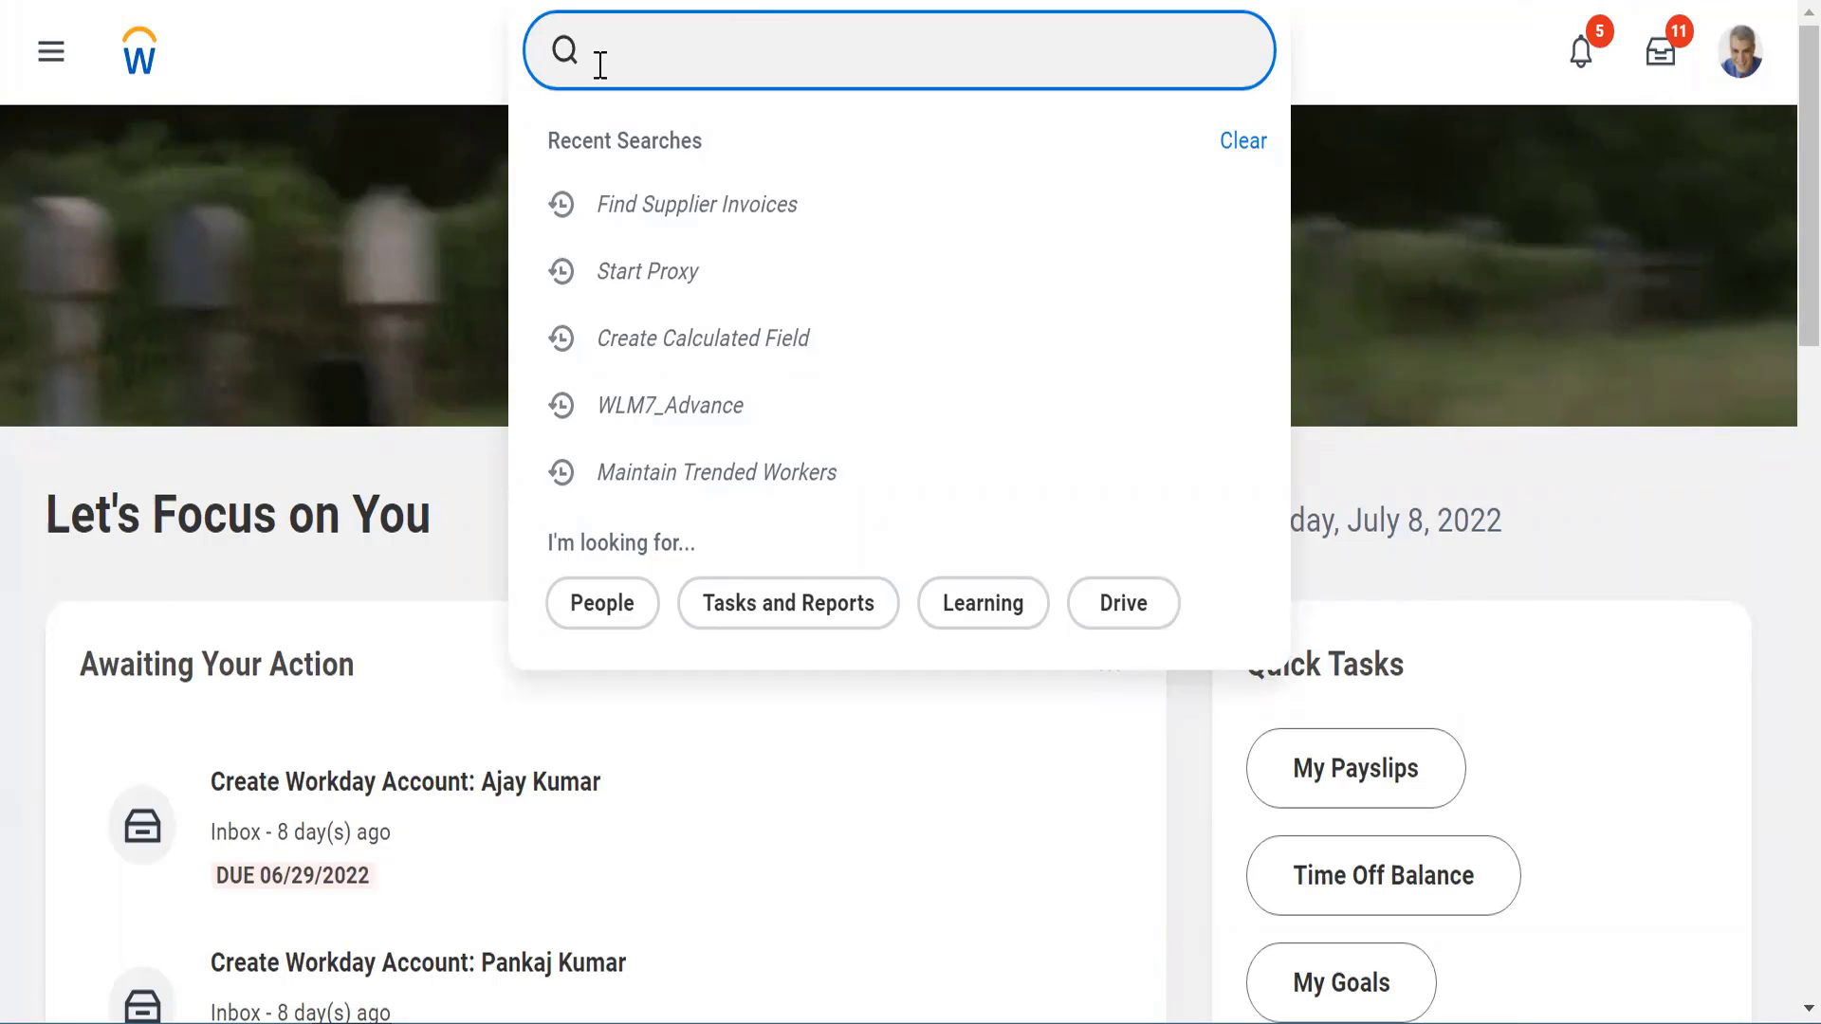
left_click(448, 63)
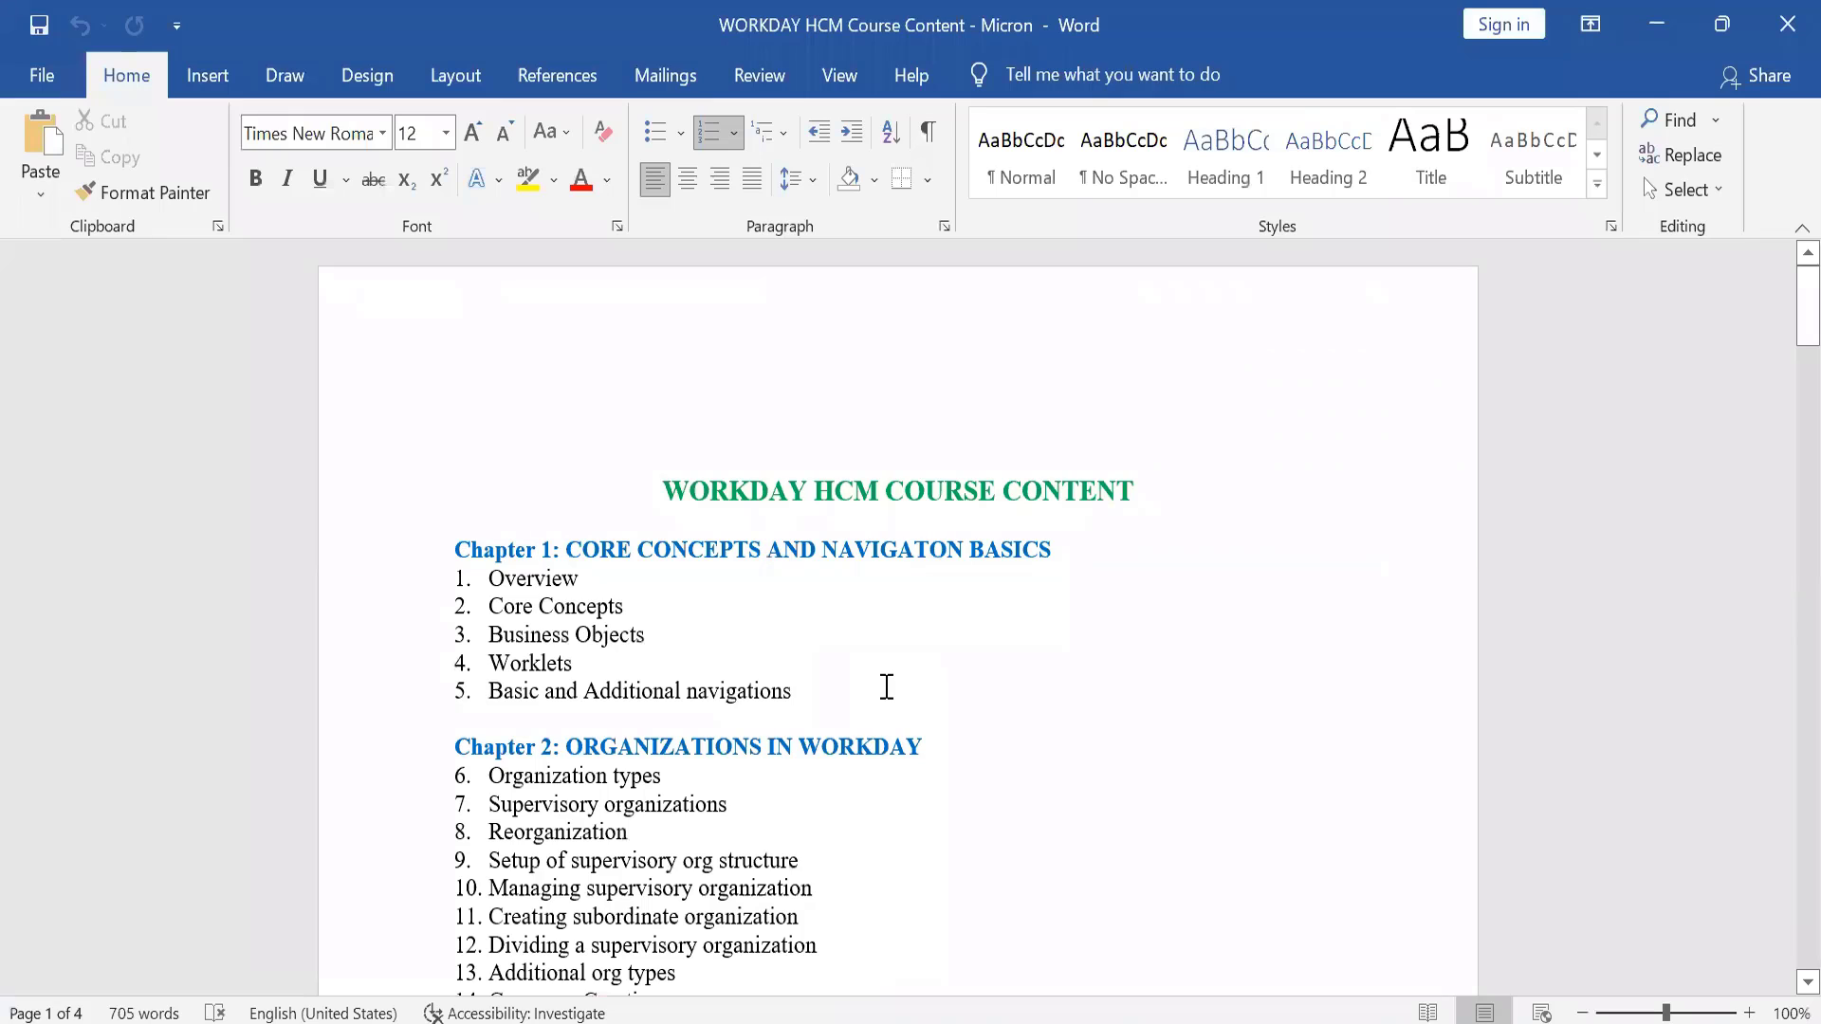
Switch to the WORKDAY HCM Course Content document in Word and review the Chapter 1 topics, from Overview to Basic and Additional navigations
left_click_drag(557, 547, 1049, 565)
left_click(512, 583)
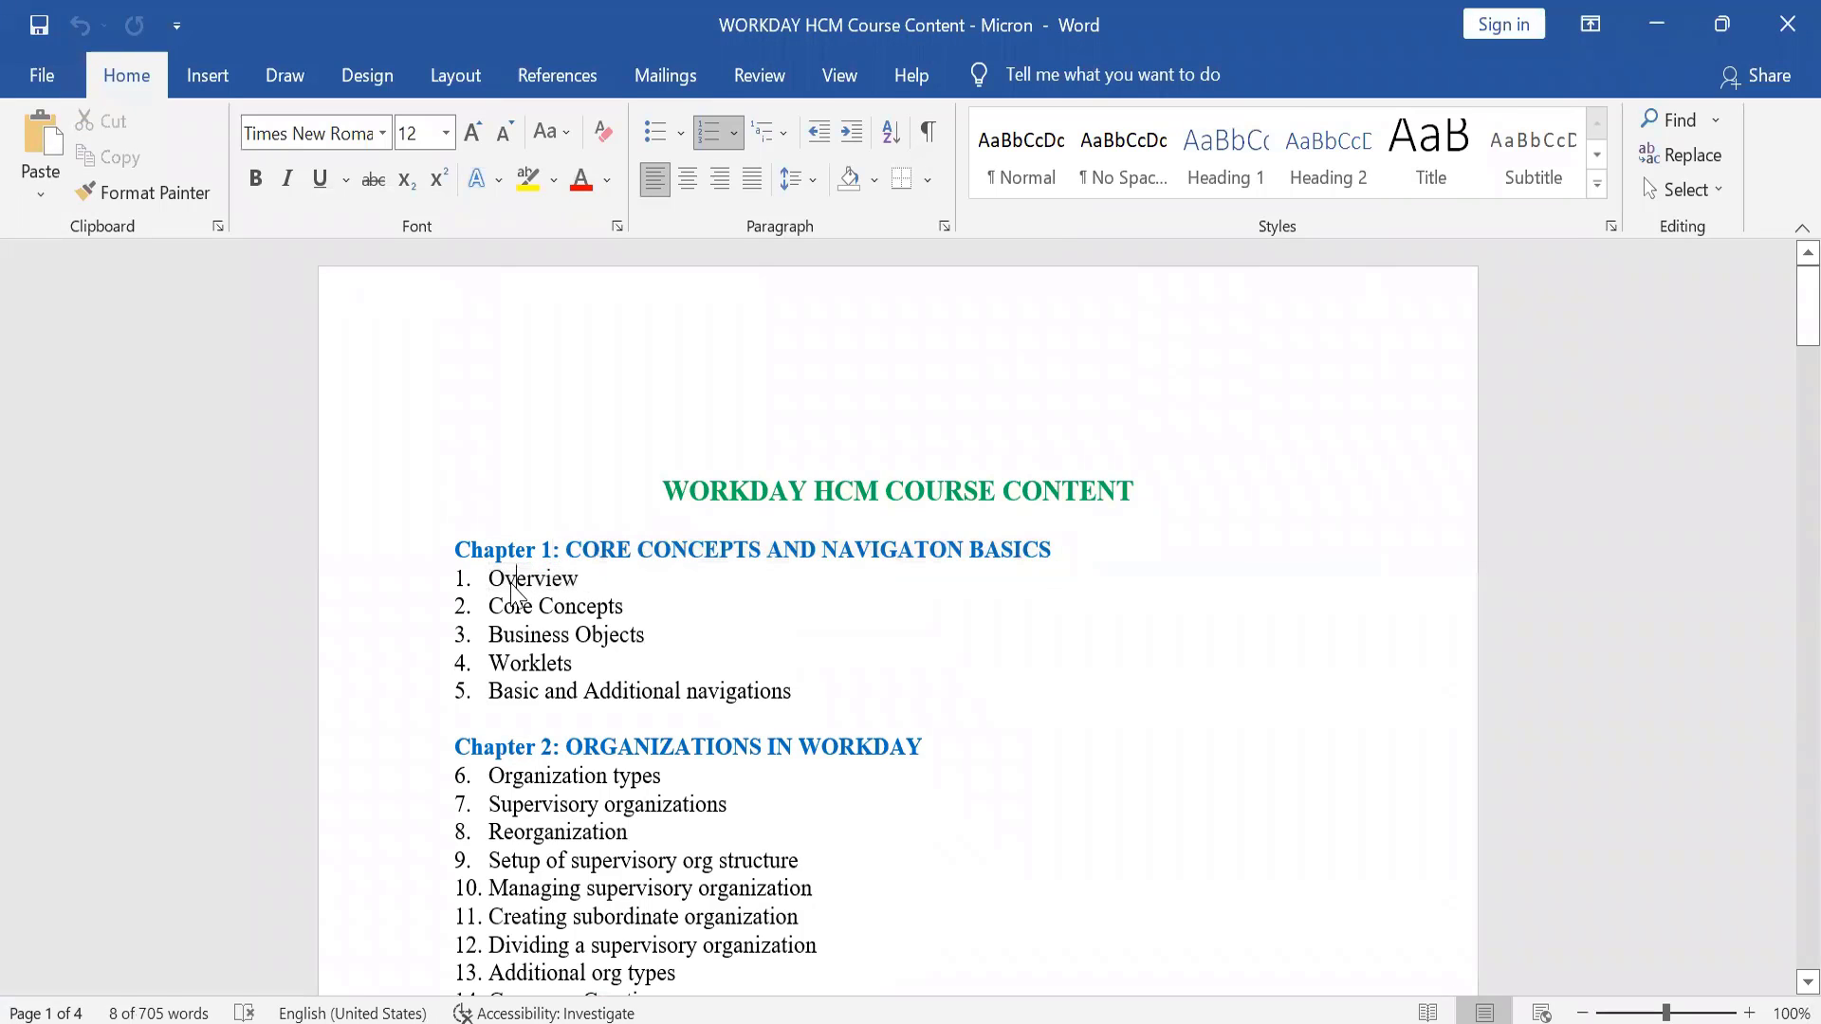
double_click(512, 583)
triple_click(510, 605)
double_click(519, 664)
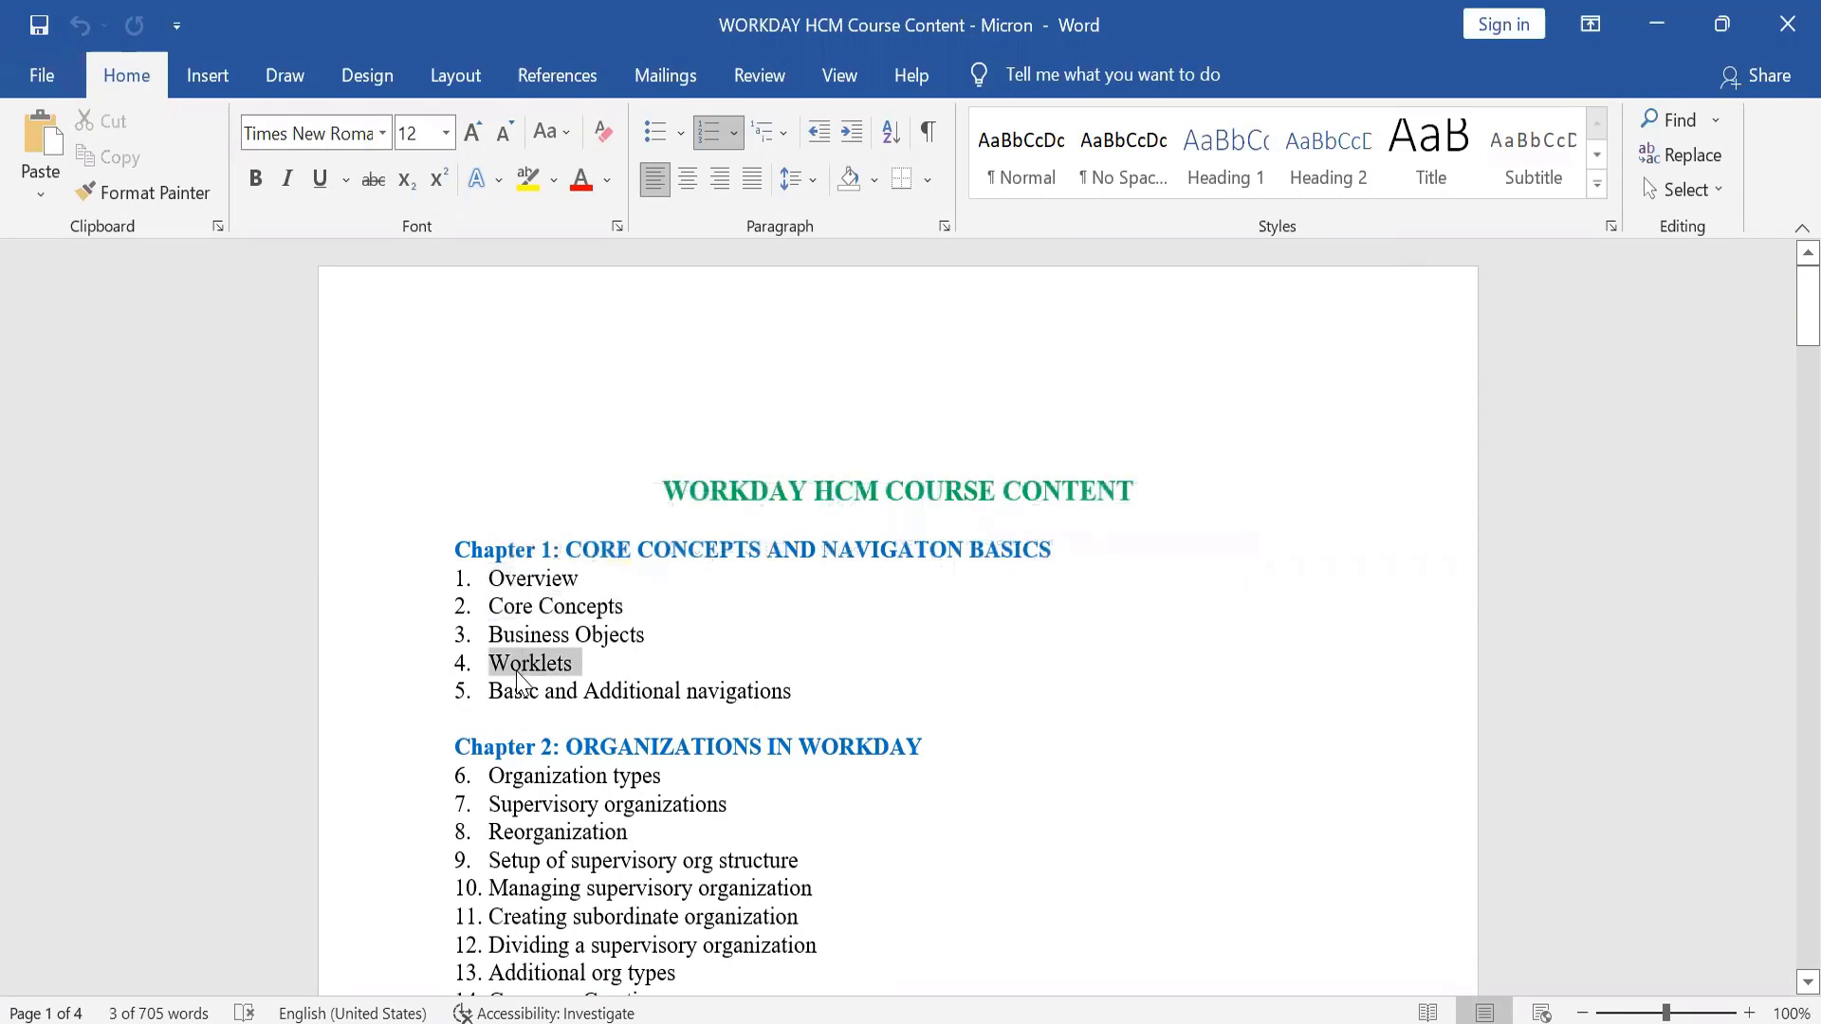
left_click(515, 696)
triple_click(515, 695)
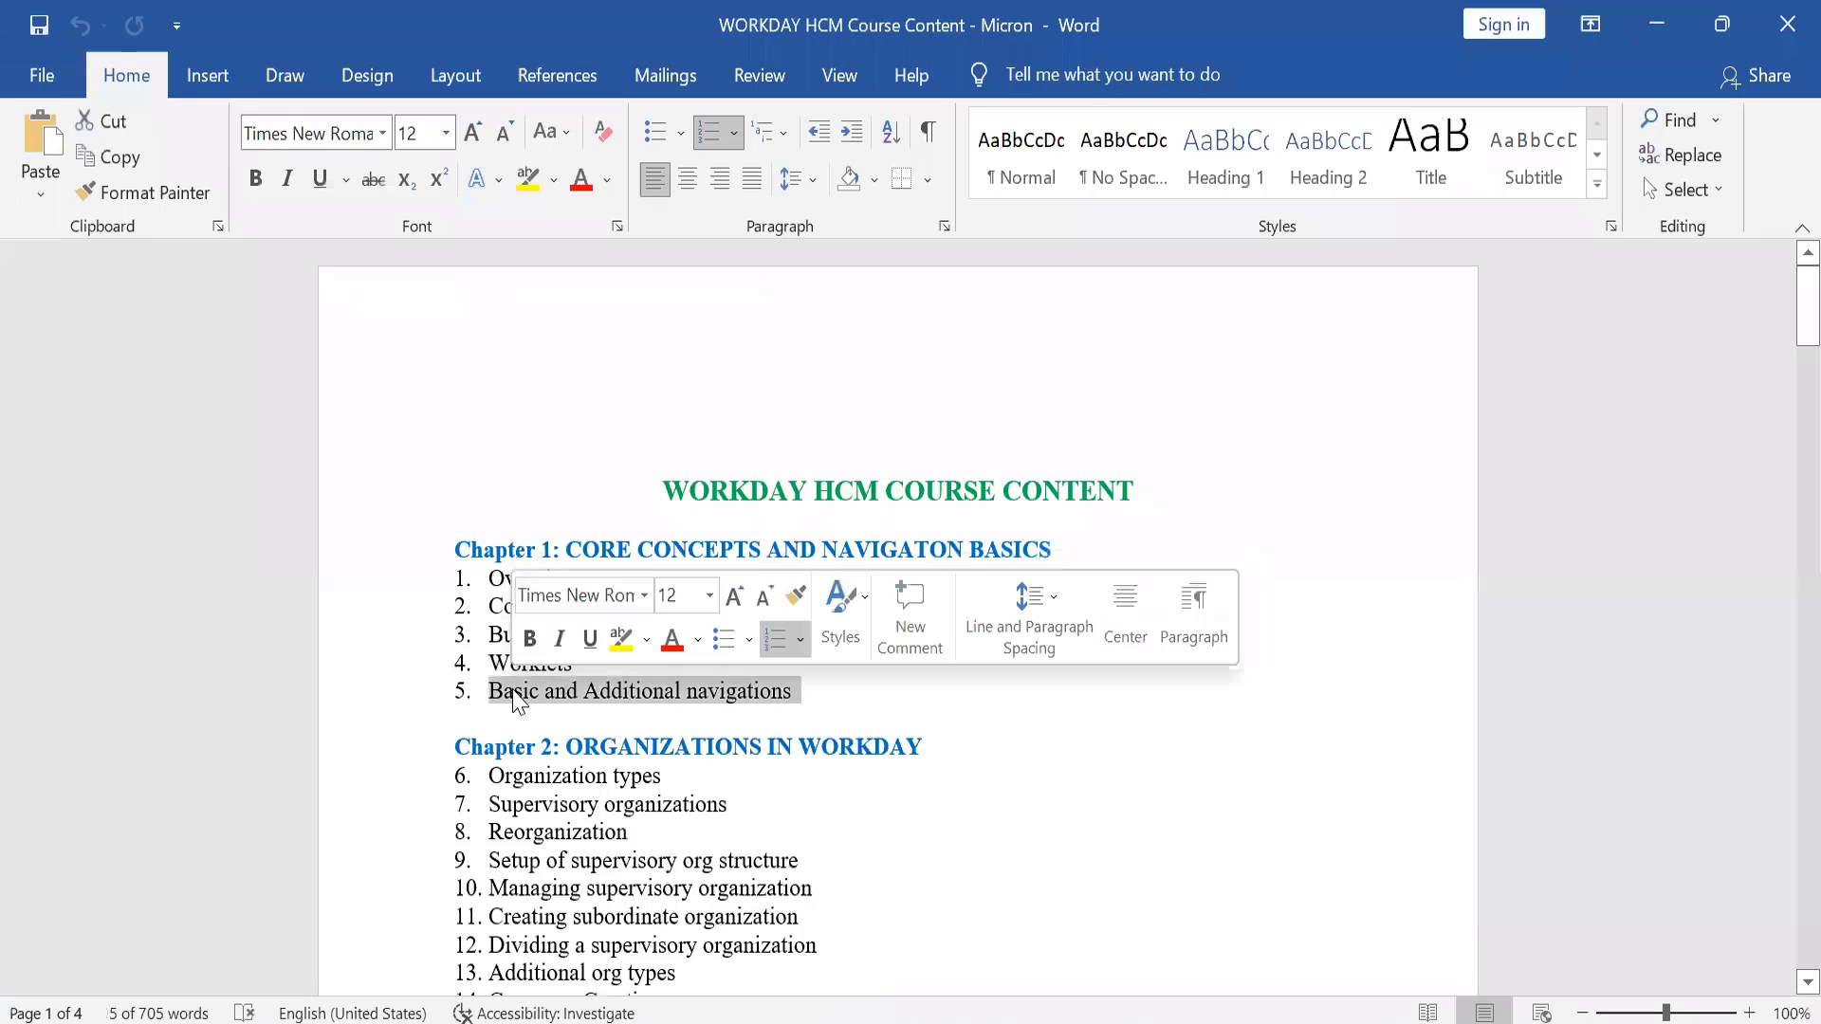
left_click(611, 694)
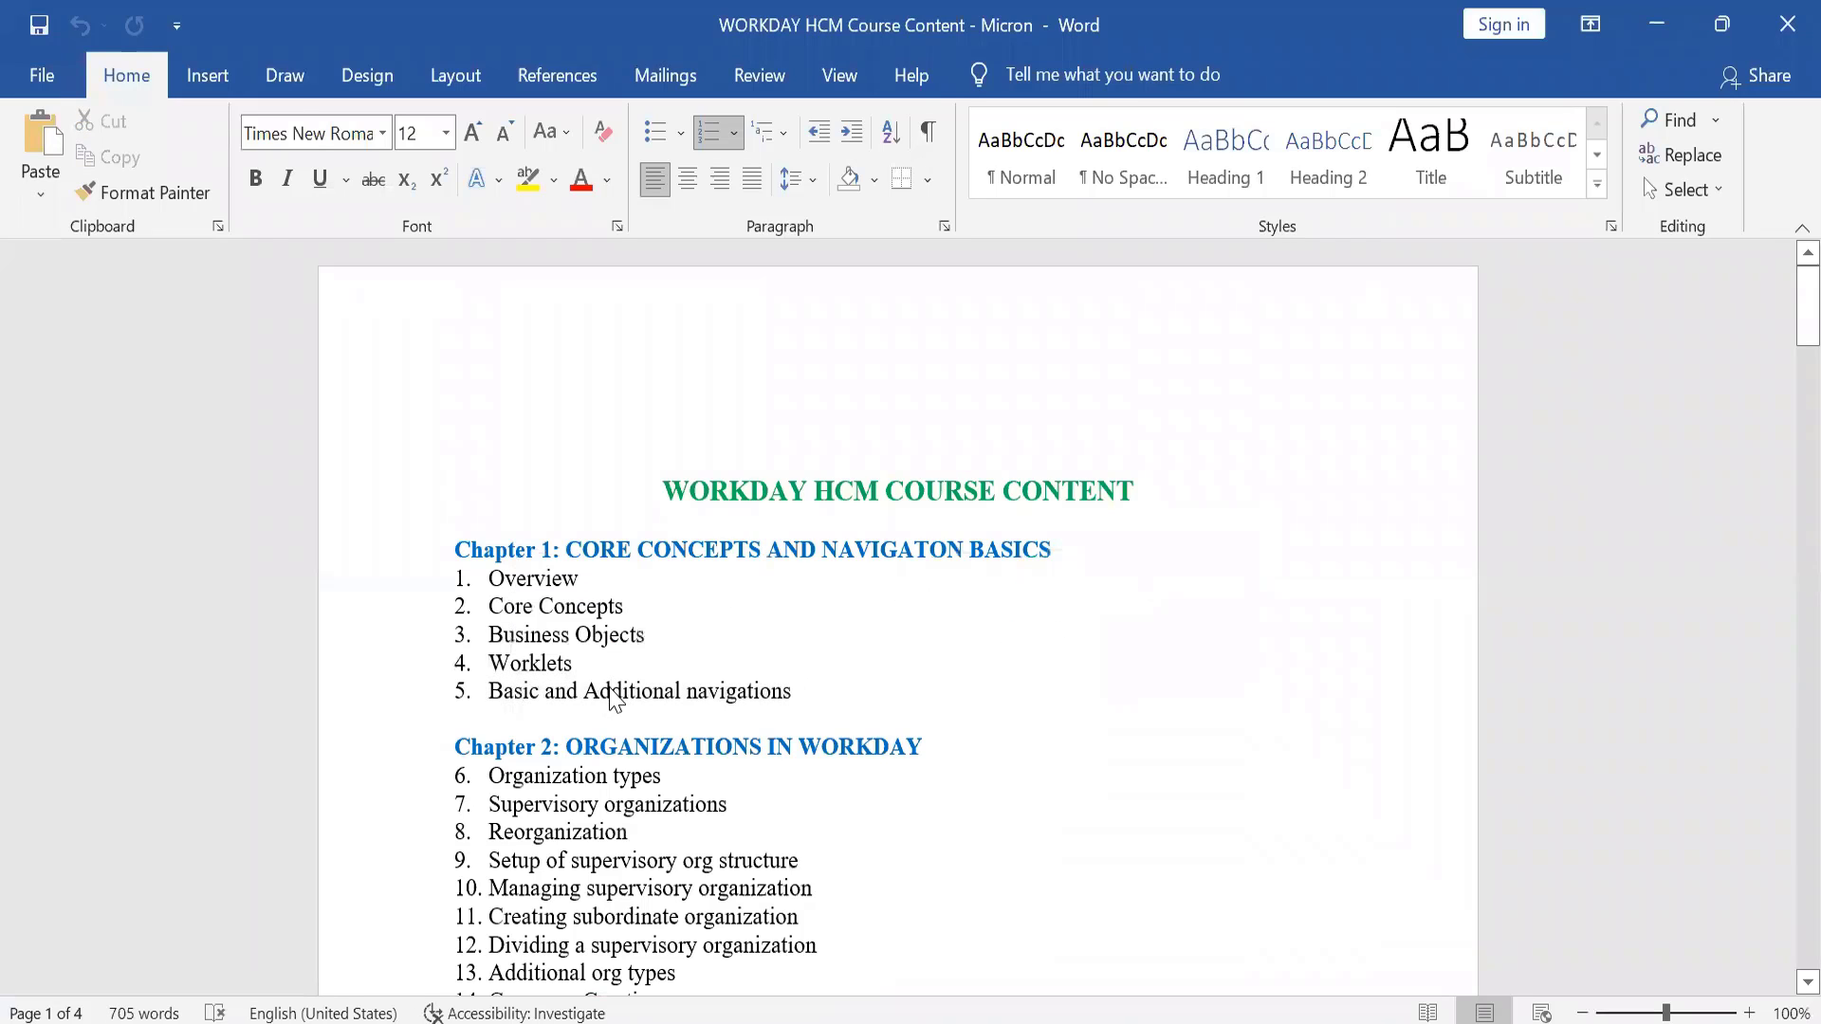